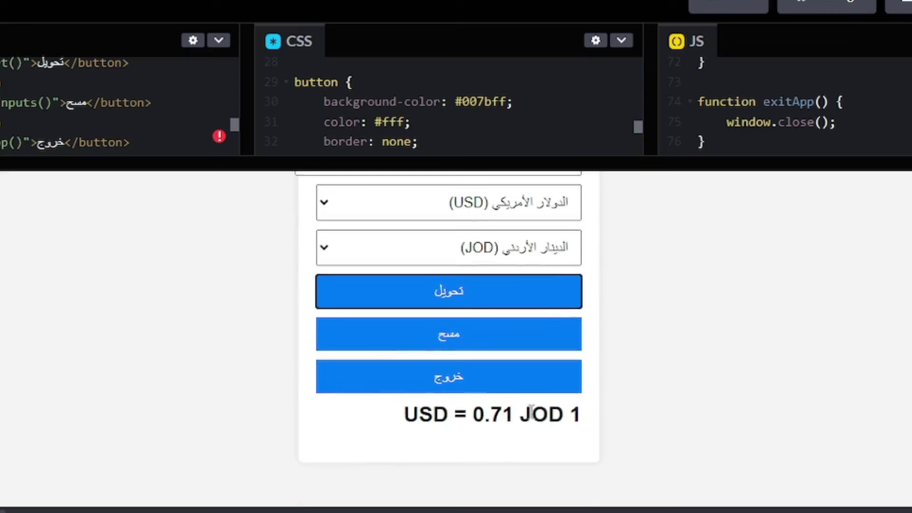
- Clear the currency converter's amount and currency choices in the preview, and save the pen
{"action": "scroll", "coordinate": [485, 346], "scroll_direction": "up", "scroll_amount": 2}
{"action": "left_click", "coordinate": [488, 430]}
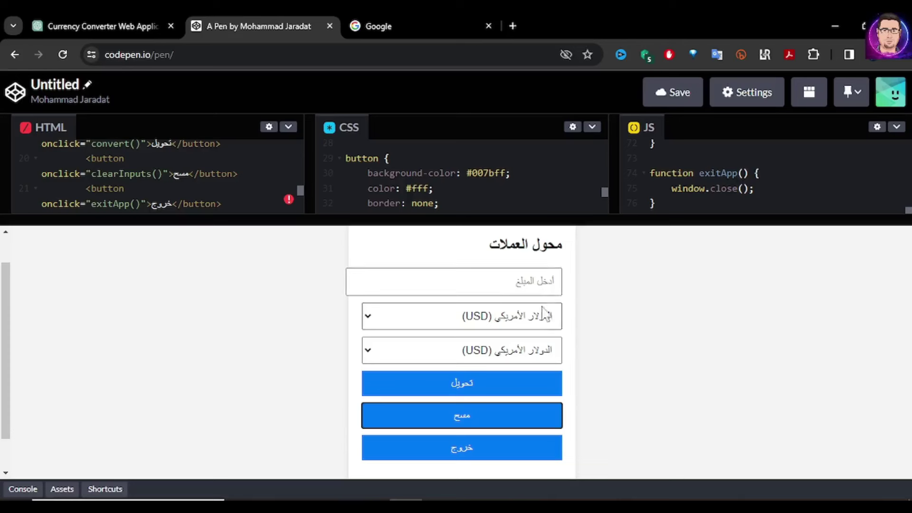
{"action": "left_click", "coordinate": [680, 97]}
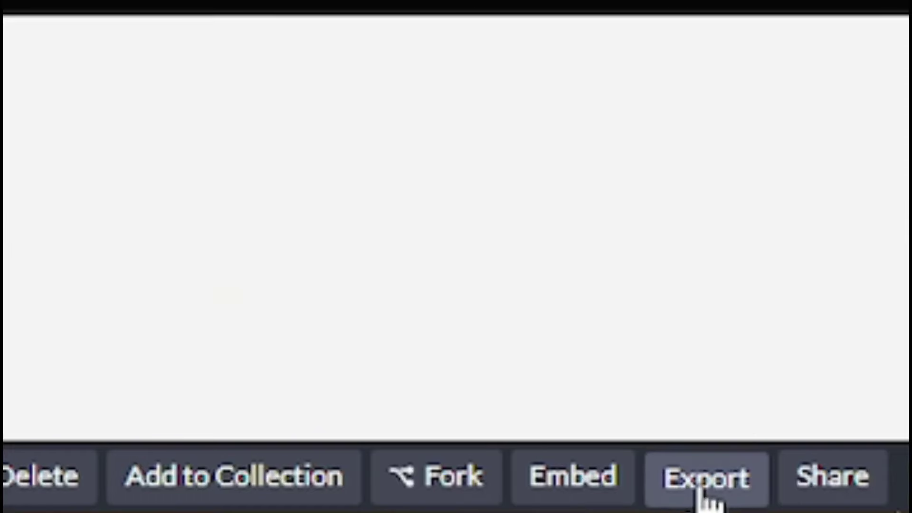
- Export the pen as a .zip and download it as pen-export-XWQdvKW.zip to the Downloads\Compressed folder
{"action": "left_click", "coordinate": [703, 492]}
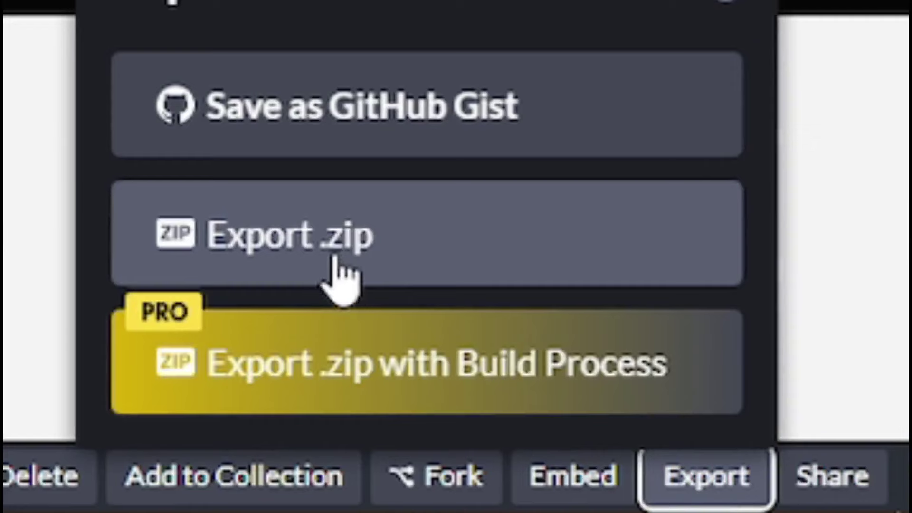
{"action": "left_click", "coordinate": [340, 251]}
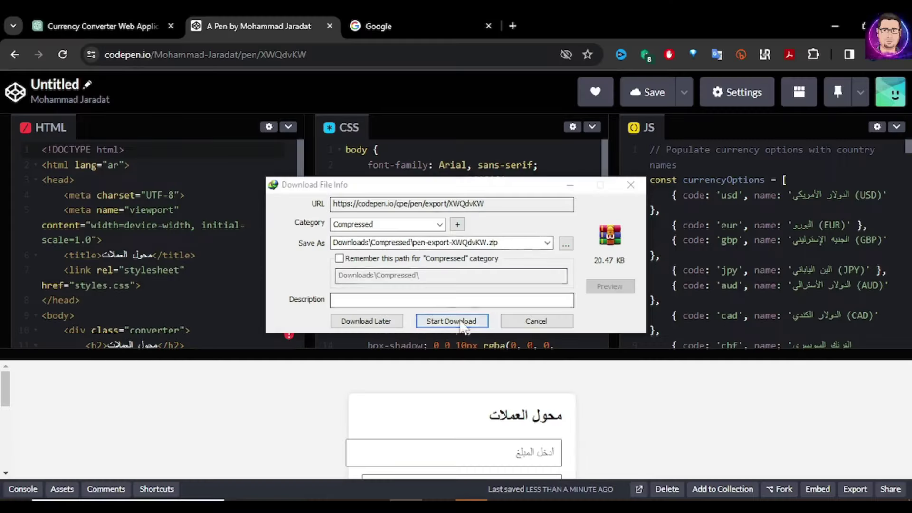
{"action": "left_click", "coordinate": [463, 326]}
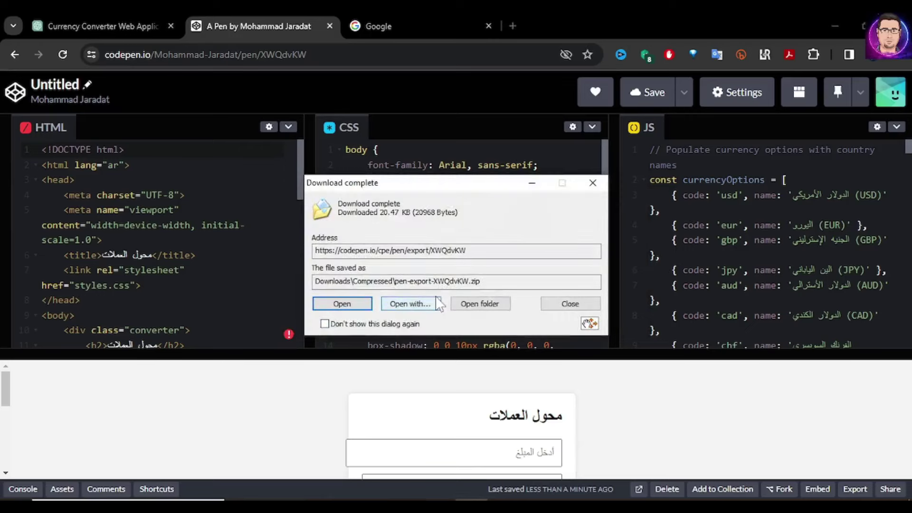
- Minimize the browser, move the downloaded pen-export-XWQdvKW.zip onto the desktop, and close the download window
{"action": "left_click", "coordinate": [836, 19]}
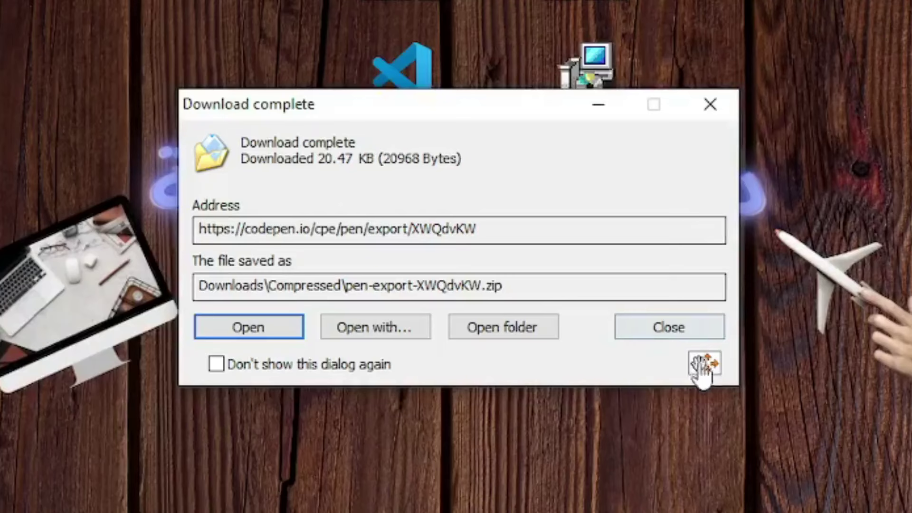
{"action": "left_click_drag", "start_coordinate": [710, 365], "coordinate": [247, 486]}
{"action": "left_click_drag", "start_coordinate": [57, 451], "coordinate": [57, 452]}
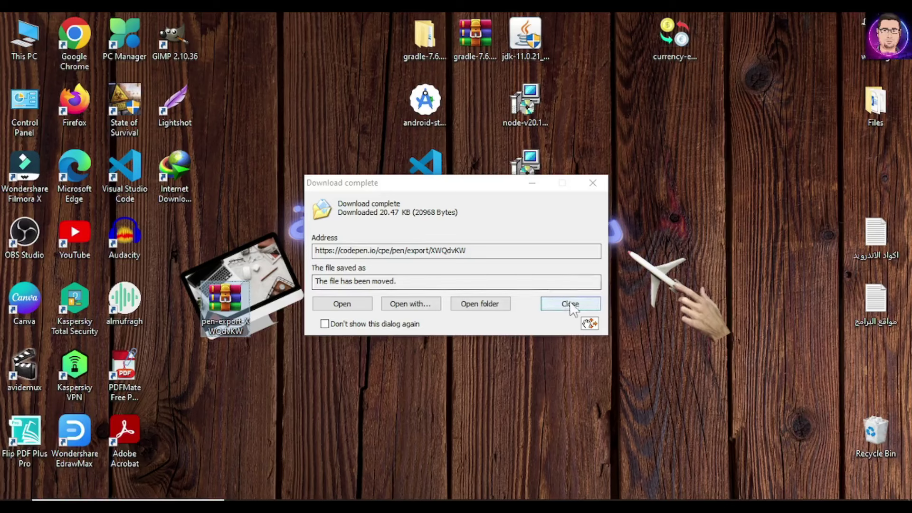
{"action": "left_click", "coordinate": [569, 304]}
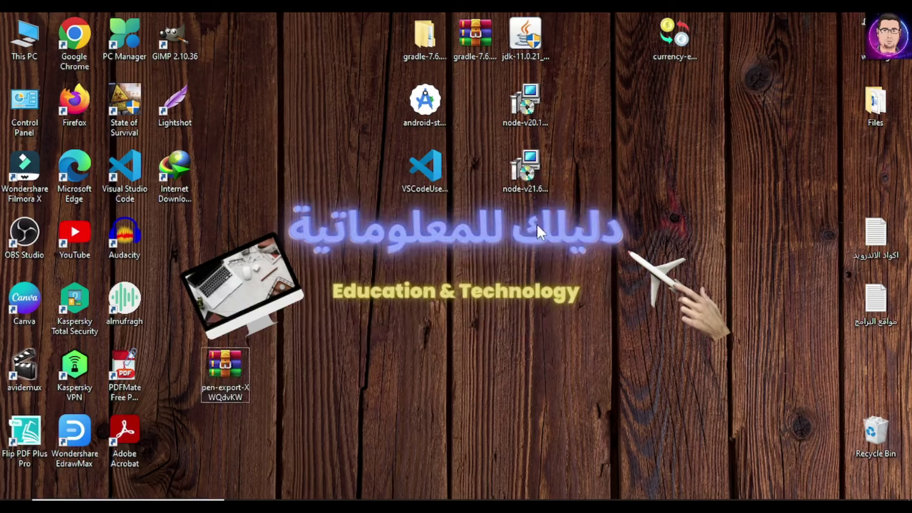
{"action": "left_click_drag", "start_coordinate": [560, 232], "coordinate": [377, 32]}
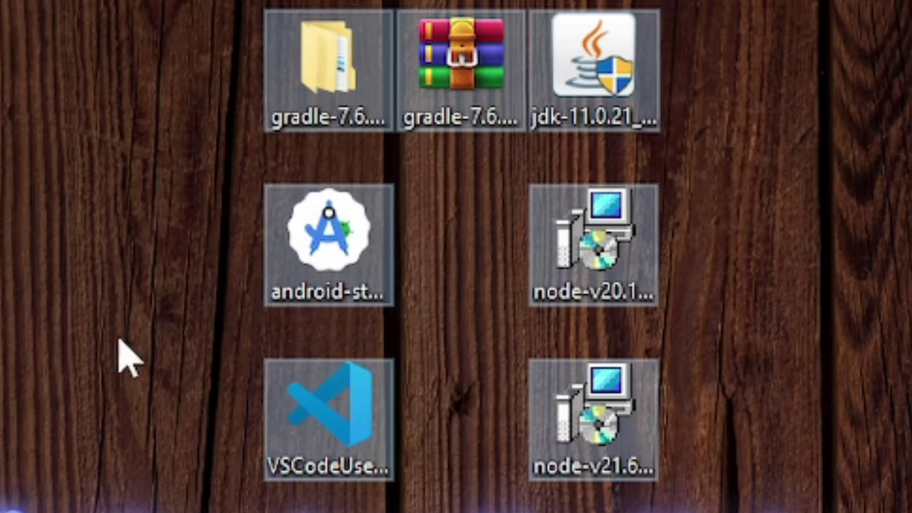
{"action": "left_click", "coordinate": [89, 261]}
{"action": "left_click_drag", "start_coordinate": [739, 512], "coordinate": [261, 7]}
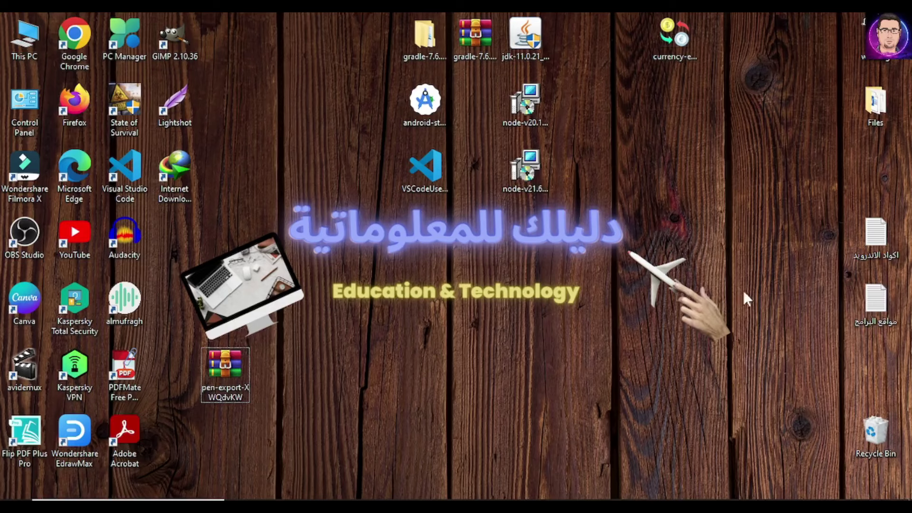
- Move the مواقع البرامج text file to the free desktop area beside اكواد الاندرويد and open it in Notepad
{"action": "left_click_drag", "start_coordinate": [875, 303], "coordinate": [765, 239]}
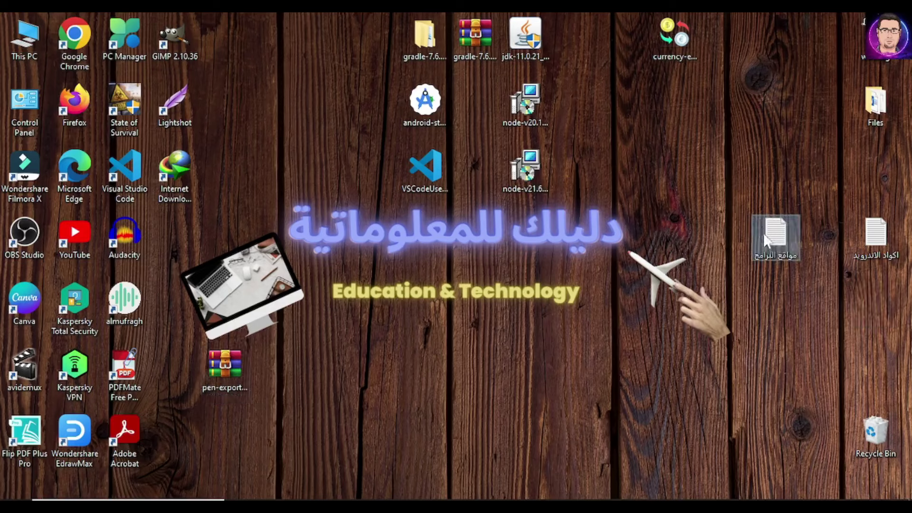
{"action": "double_click", "coordinate": [780, 235]}
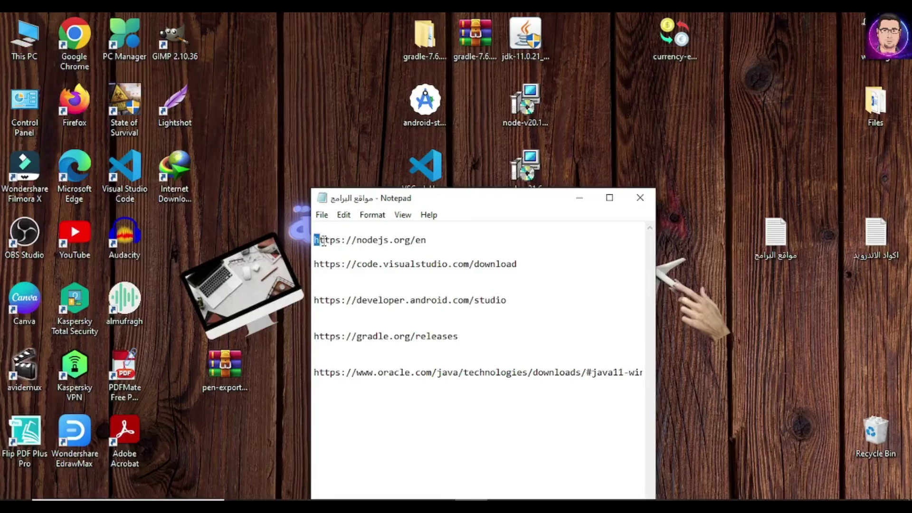
{"action": "left_click_drag", "start_coordinate": [322, 241], "coordinate": [400, 241]}
{"action": "left_click", "coordinate": [428, 244]}
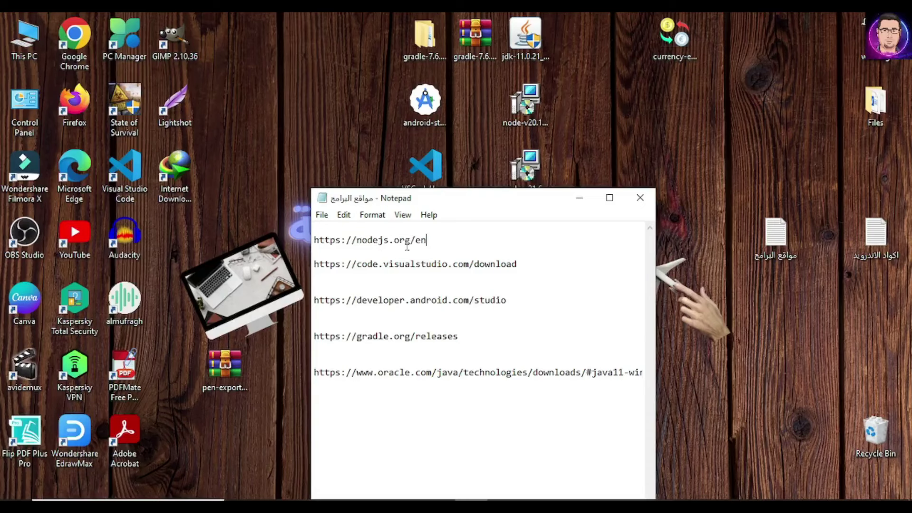
{"action": "double_click", "coordinate": [371, 240]}
{"action": "right_click", "coordinate": [371, 241]}
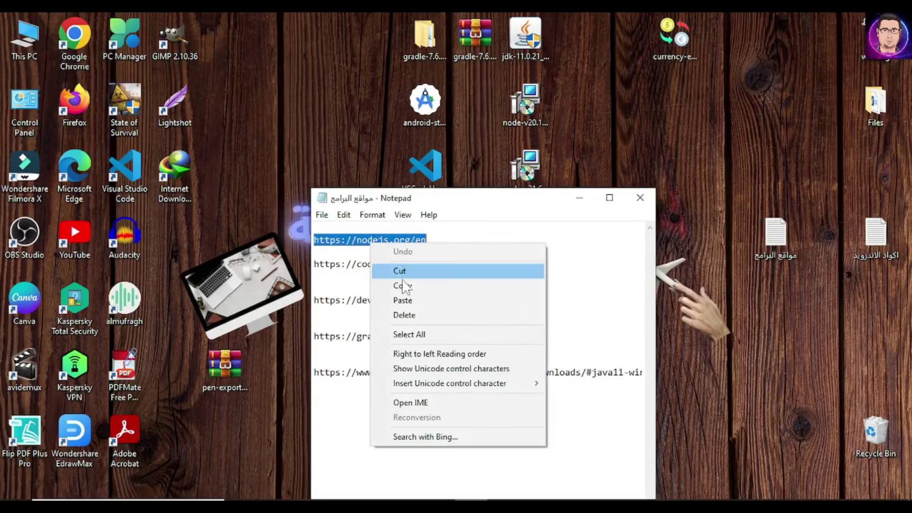
{"action": "left_click", "coordinate": [403, 286]}
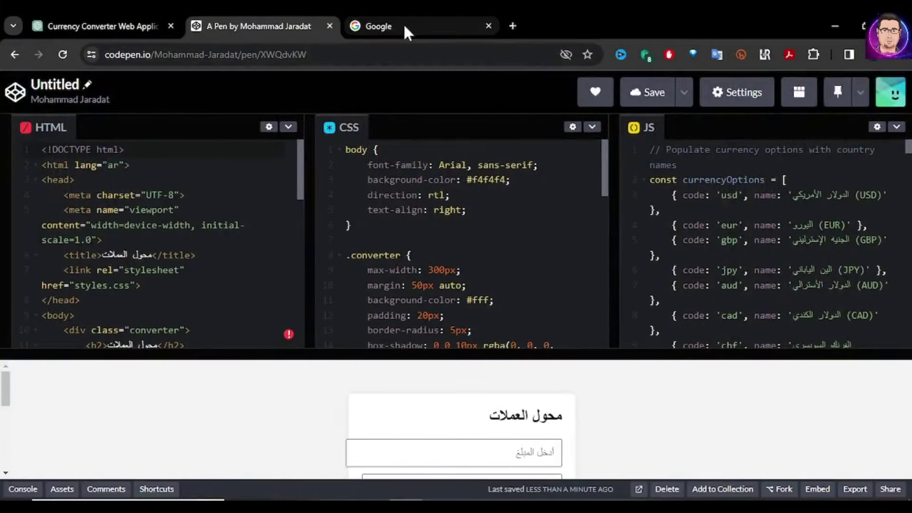
{"action": "left_click", "coordinate": [404, 26]}
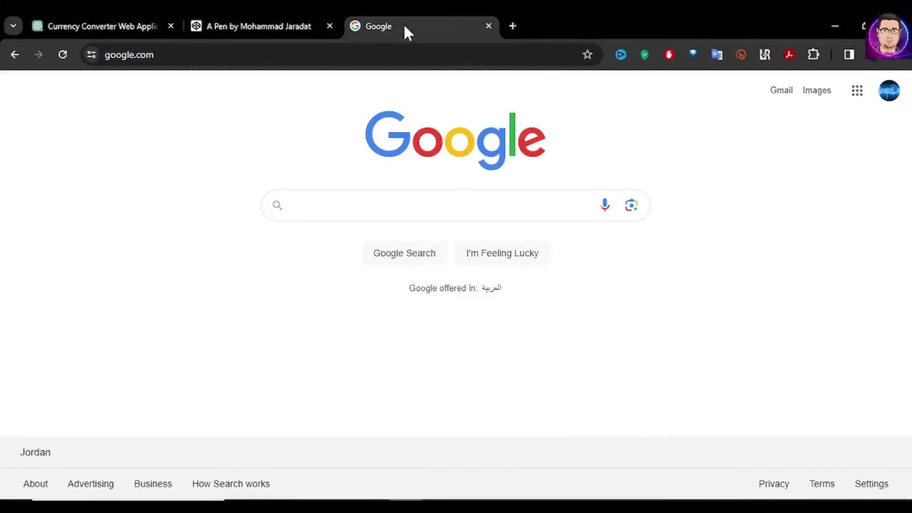
{"action": "right_click", "coordinate": [327, 211]}
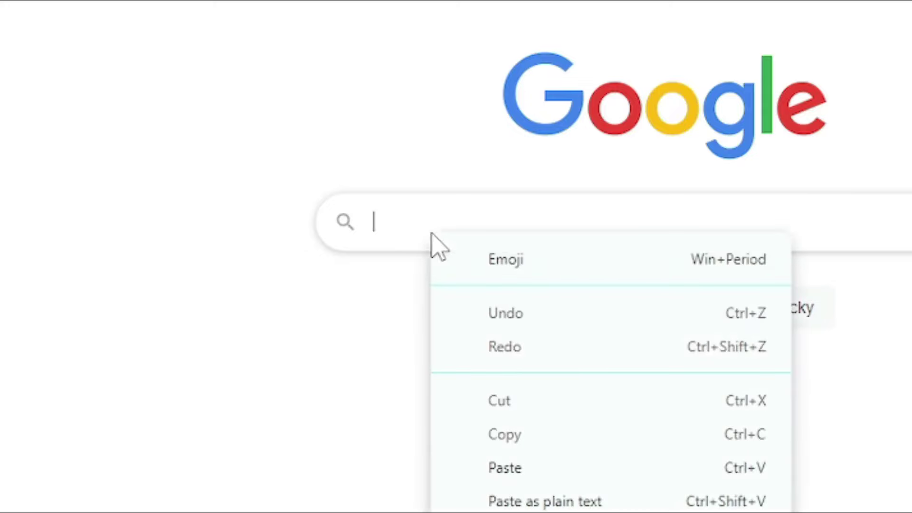
{"action": "left_click", "coordinate": [377, 343]}
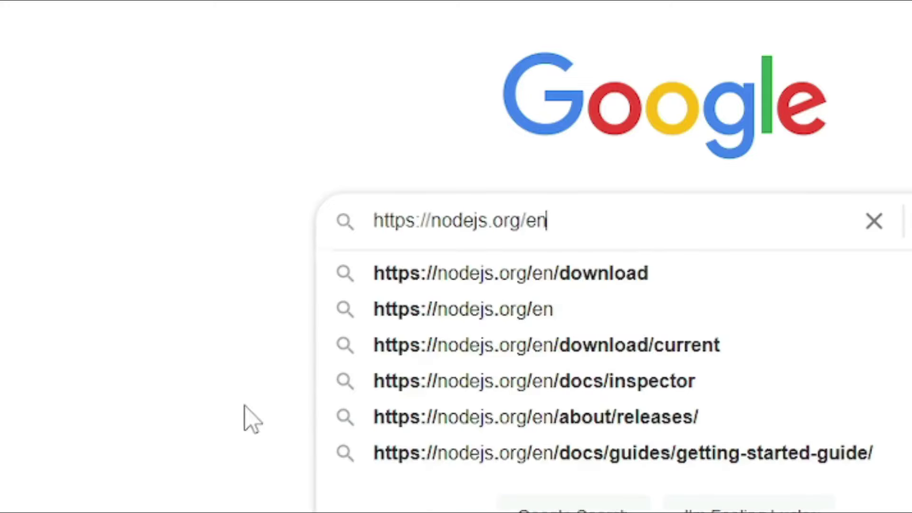
{"action": "key", "text": "Return"}
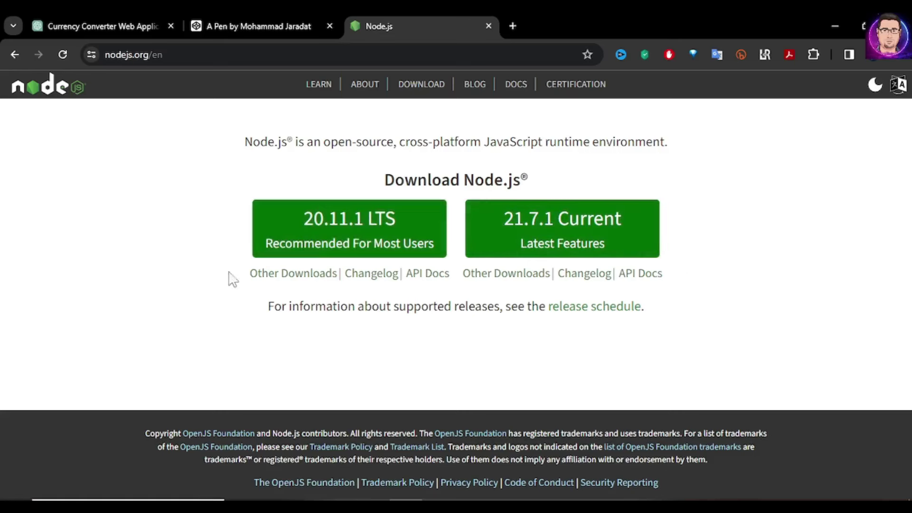
{"action": "left_click", "coordinate": [472, 506]}
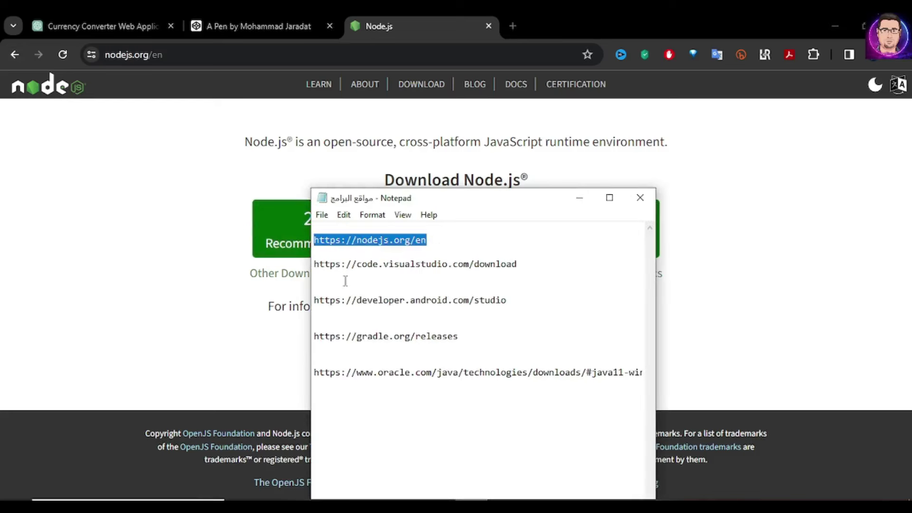
{"action": "left_click_drag", "start_coordinate": [315, 265], "coordinate": [512, 270]}
{"action": "right_click", "coordinate": [496, 267]}
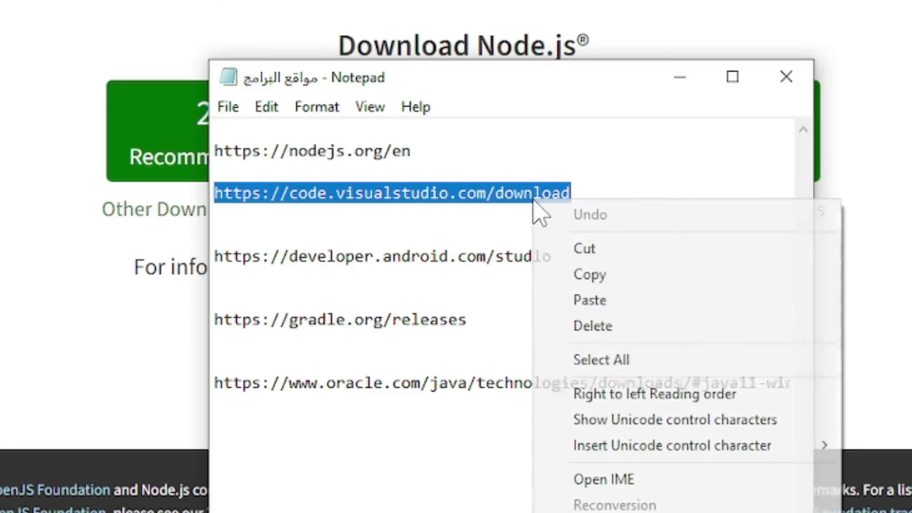
{"action": "left_click", "coordinate": [588, 279]}
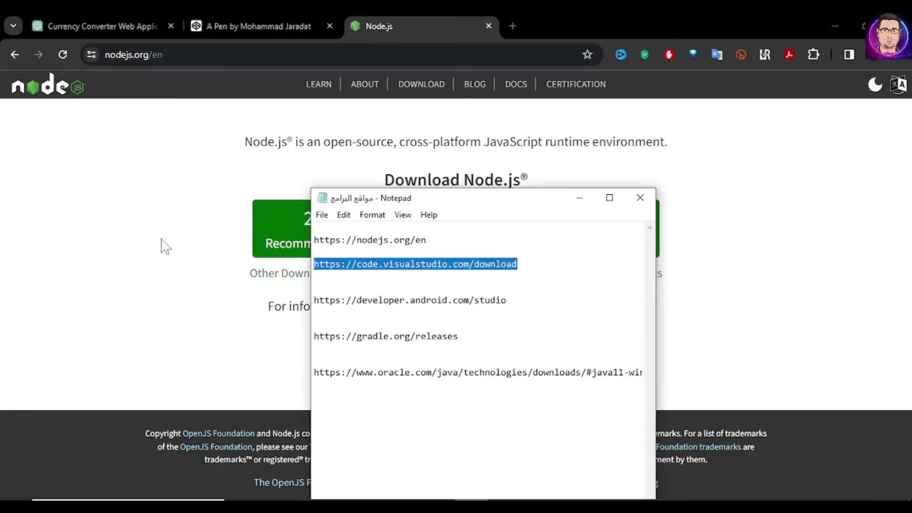
{"action": "left_click", "coordinate": [161, 239]}
{"action": "left_click", "coordinate": [14, 54]}
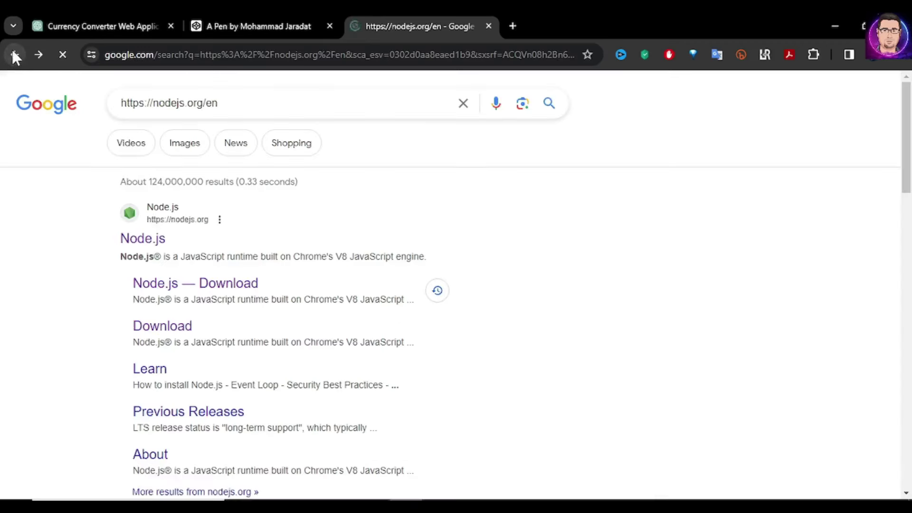
{"action": "left_click_drag", "start_coordinate": [240, 106], "coordinate": [126, 103]}
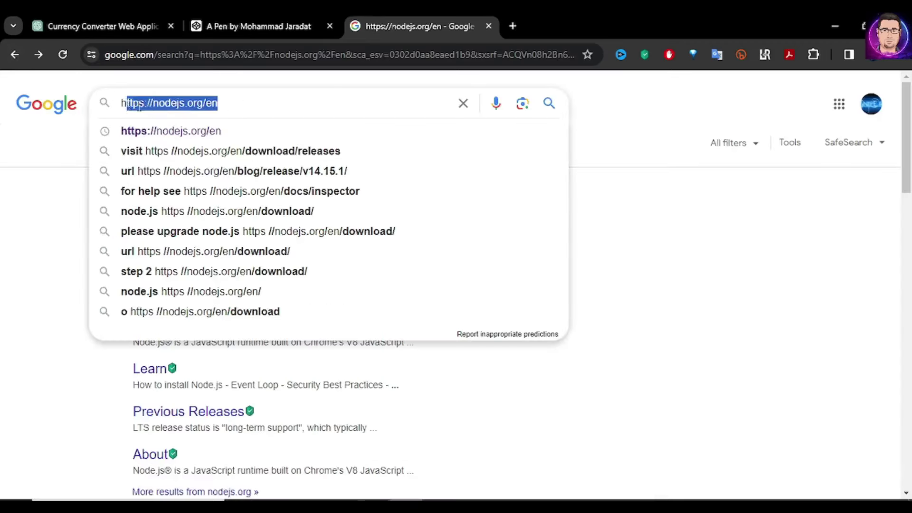
{"action": "triple_click", "coordinate": [149, 101]}
{"action": "right_click", "coordinate": [148, 101]}
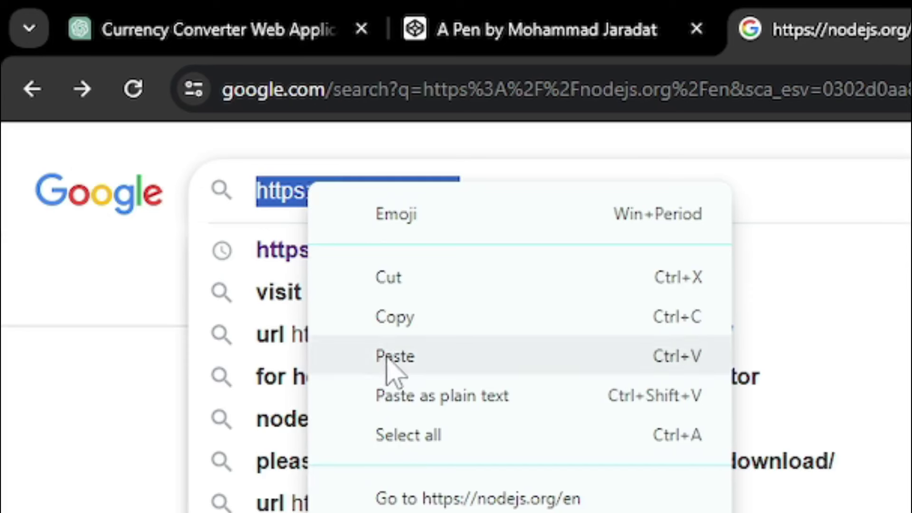
{"action": "left_click", "coordinate": [185, 187]}
{"action": "key", "text": "Return"}
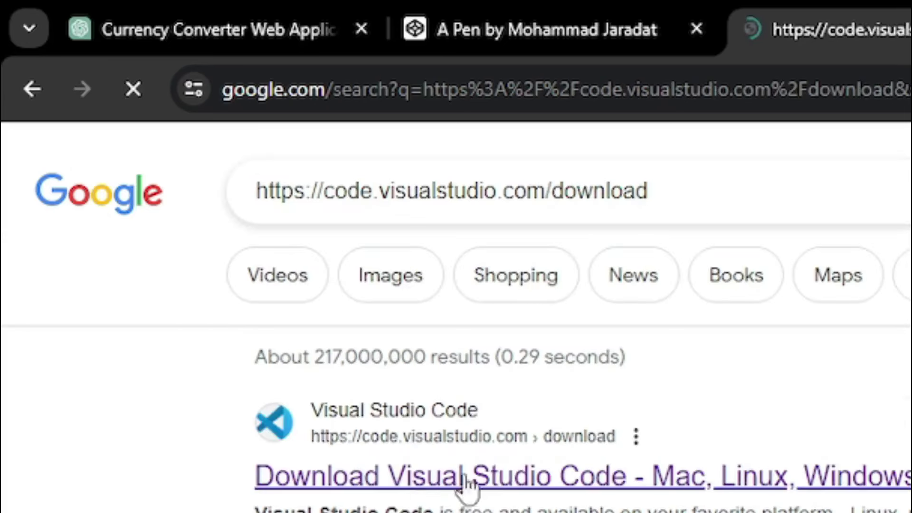
{"action": "left_click", "coordinate": [448, 484]}
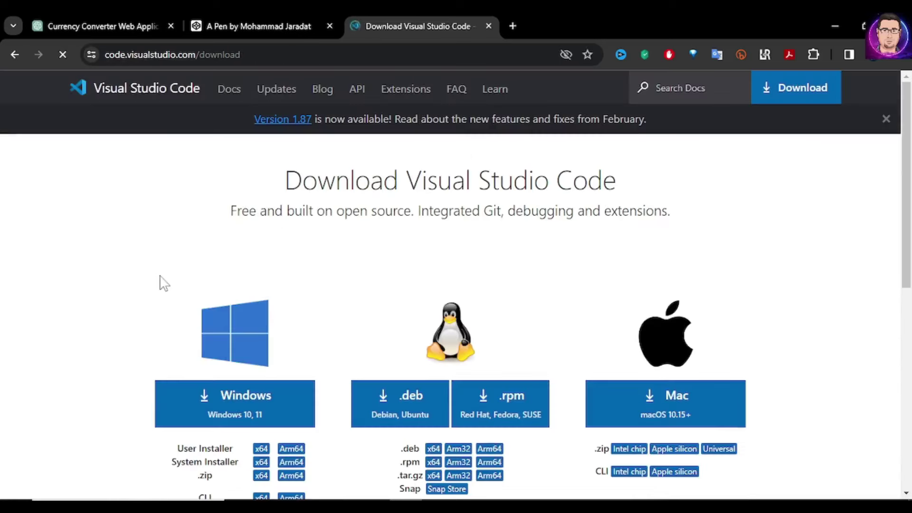
{"action": "scroll", "coordinate": [164, 284], "scroll_direction": "down", "scroll_amount": 3}
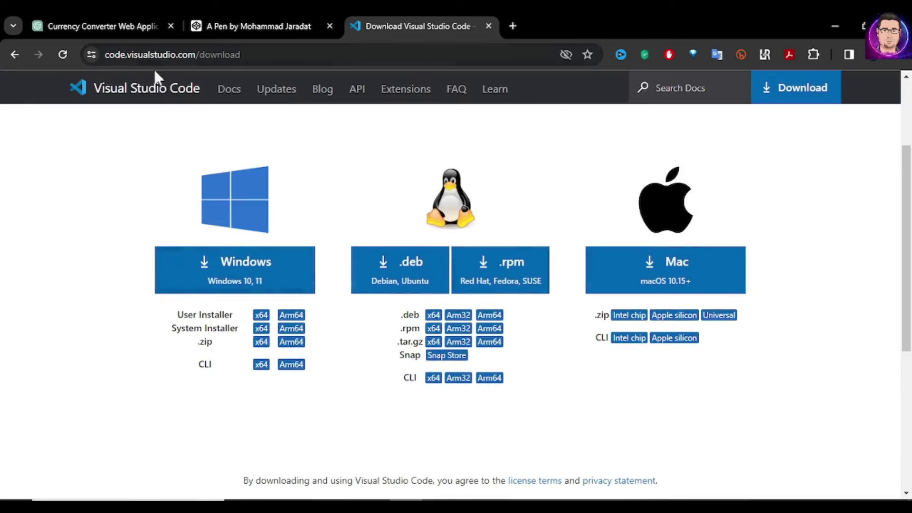
{"action": "left_click", "coordinate": [15, 54]}
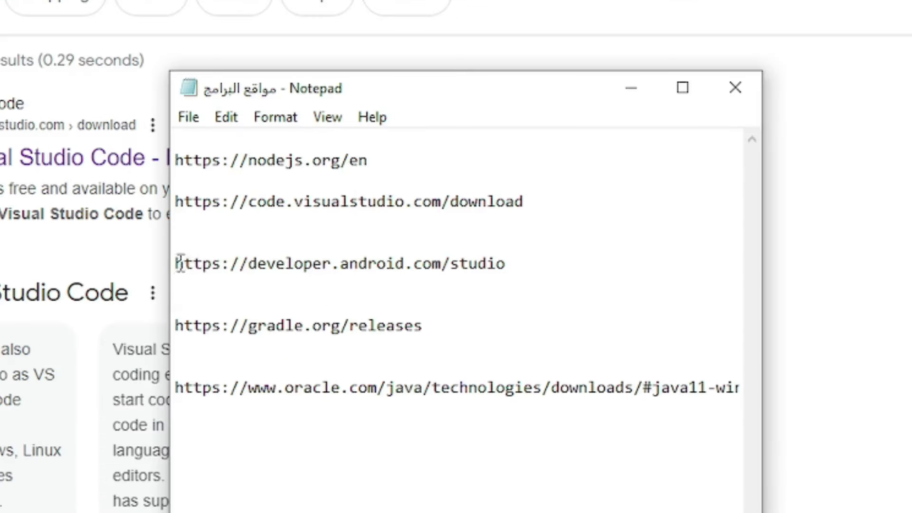
{"action": "left_click_drag", "start_coordinate": [181, 263], "coordinate": [314, 263]}
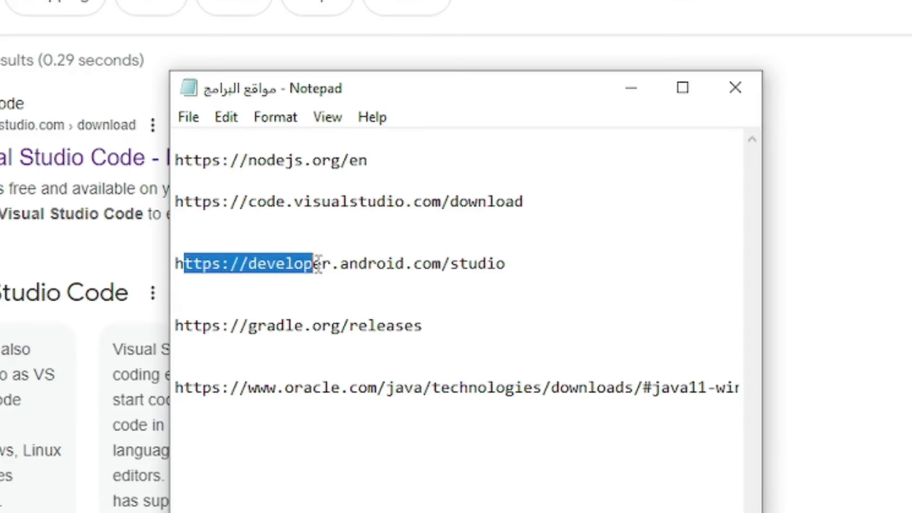
{"action": "left_click", "coordinate": [300, 288]}
{"action": "triple_click", "coordinate": [317, 271]}
{"action": "left_click", "coordinate": [317, 270]}
{"action": "triple_click", "coordinate": [317, 270]}
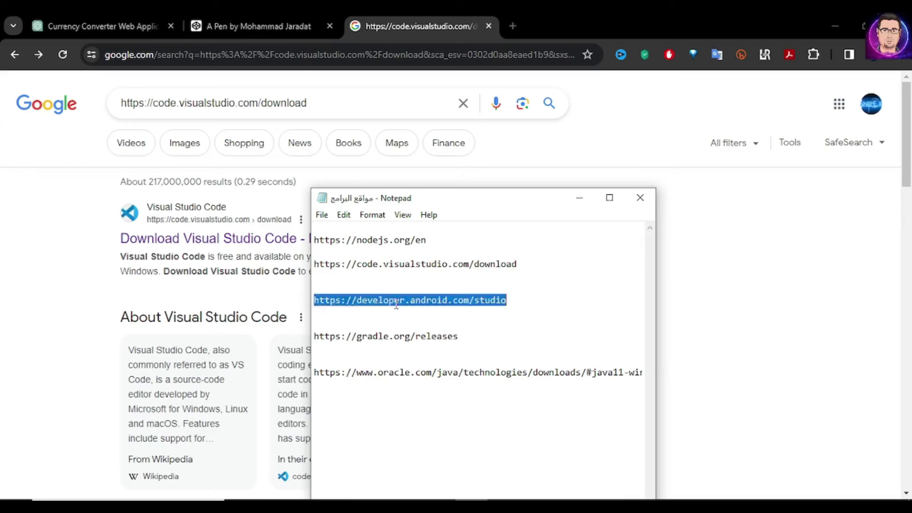
{"action": "right_click", "coordinate": [396, 304]}
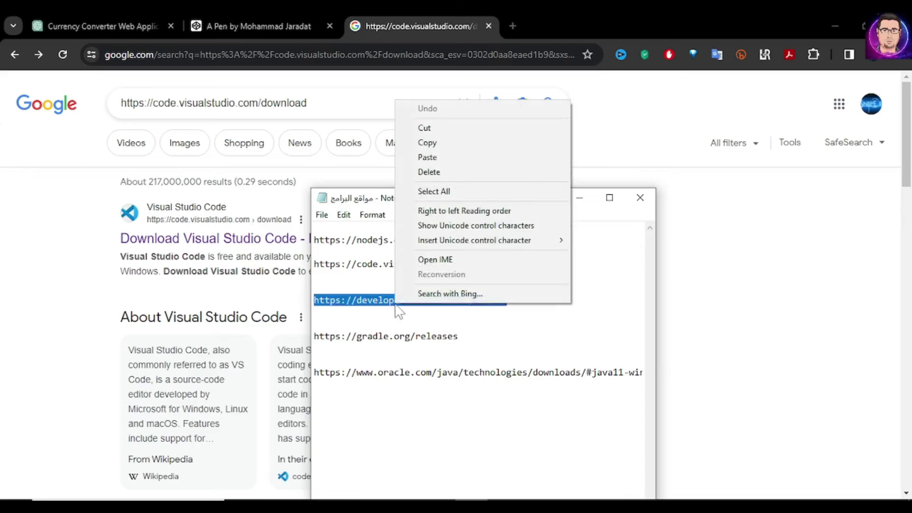
{"action": "left_click", "coordinate": [435, 141]}
{"action": "left_click", "coordinate": [326, 103]}
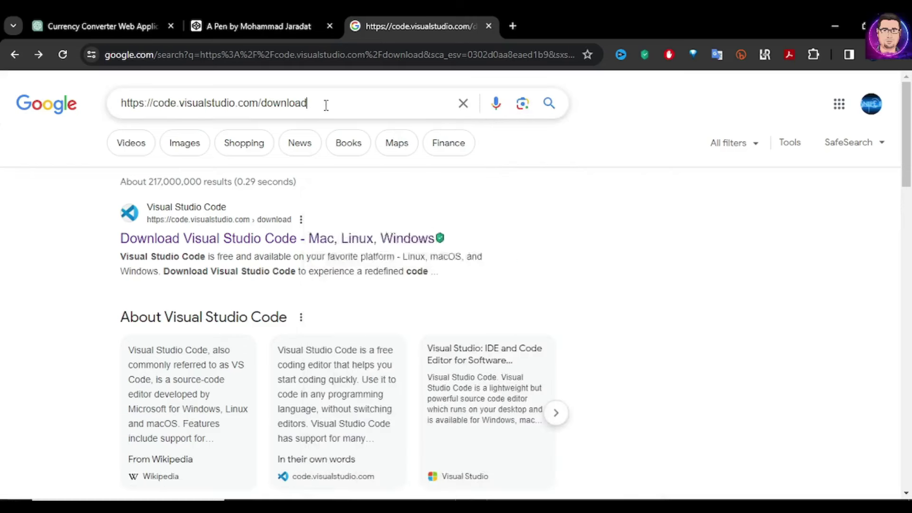
{"action": "double_click", "coordinate": [327, 103]}
{"action": "left_click", "coordinate": [256, 105]}
{"action": "triple_click", "coordinate": [496, 183]}
{"action": "right_click", "coordinate": [496, 184]}
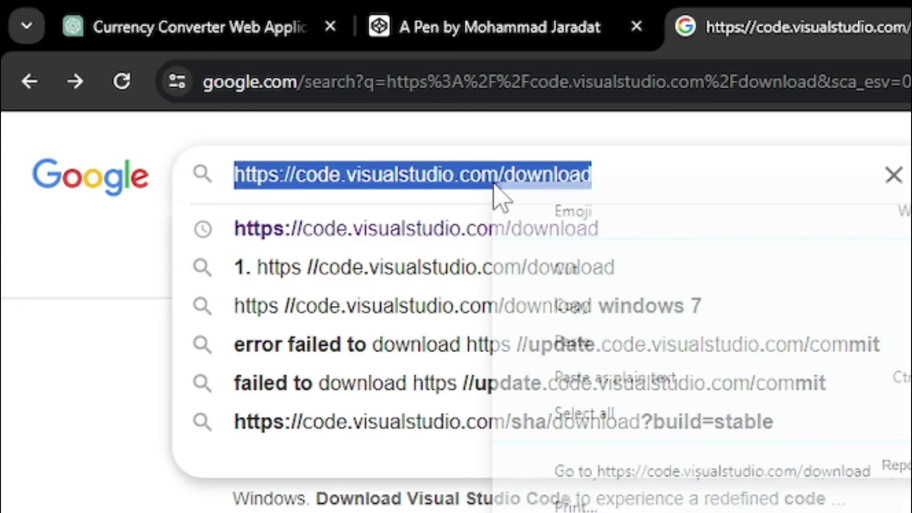
{"action": "left_click", "coordinate": [577, 341]}
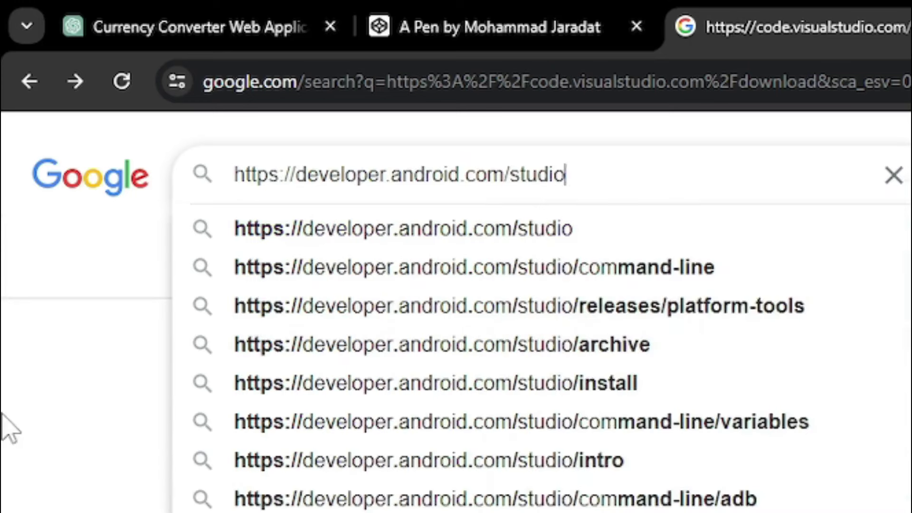
{"action": "key", "text": "Return"}
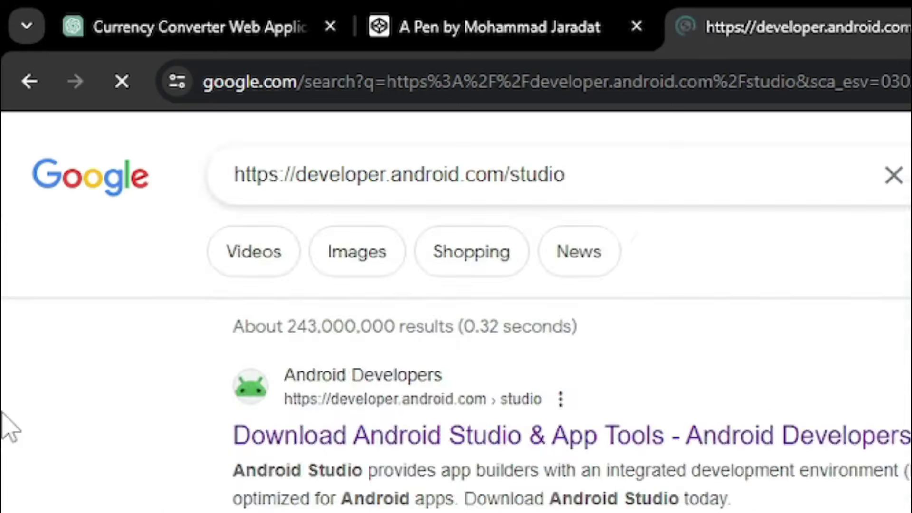
{"action": "left_click", "coordinate": [381, 447]}
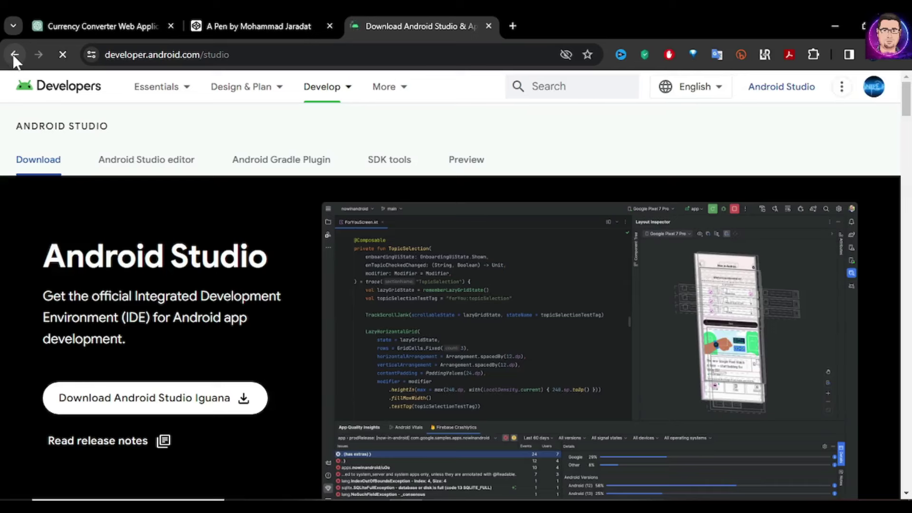
{"action": "left_click", "coordinate": [14, 54]}
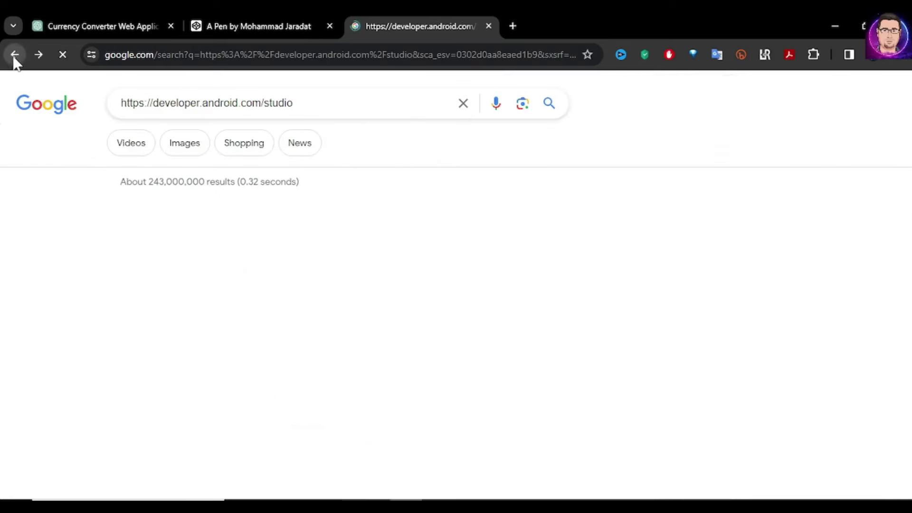
{"action": "key", "text": "alt+Tab"}
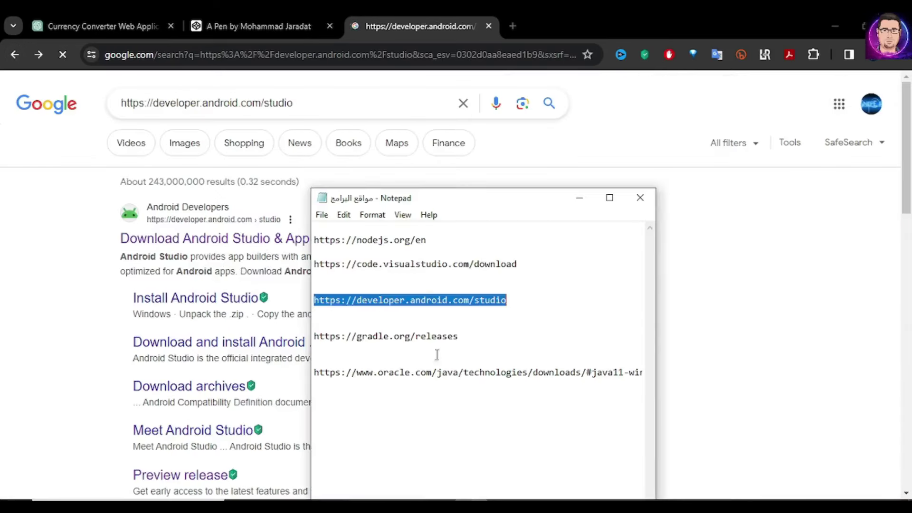
{"action": "left_click_drag", "start_coordinate": [317, 336], "coordinate": [462, 336]}
{"action": "right_click", "coordinate": [380, 338]}
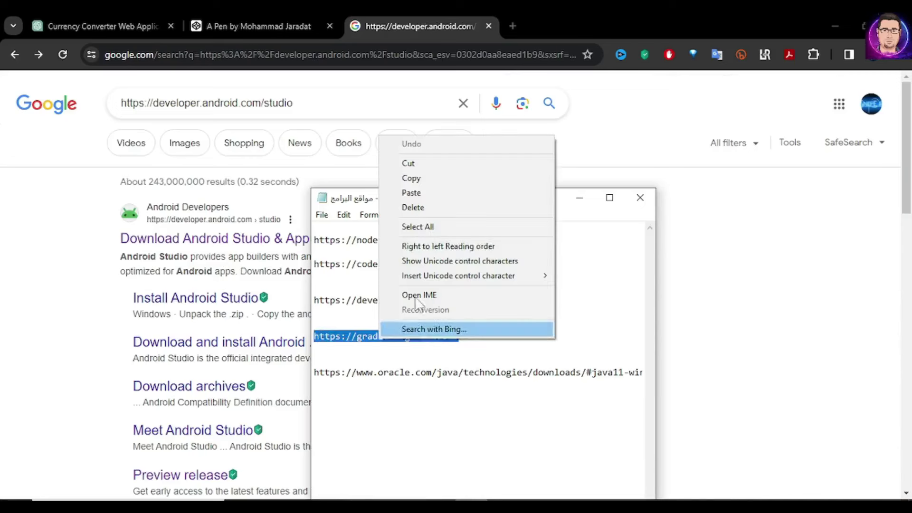
{"action": "left_click", "coordinate": [419, 182]}
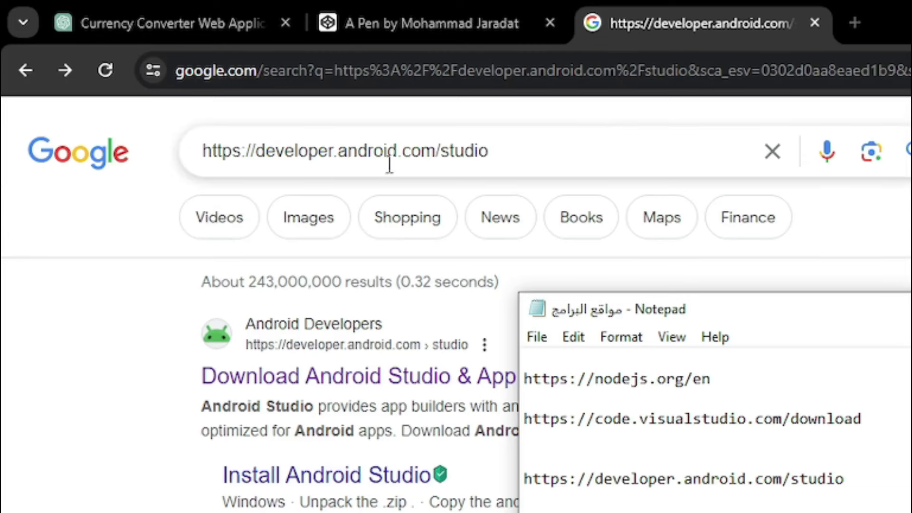
{"action": "triple_click", "coordinate": [379, 151]}
{"action": "right_click", "coordinate": [378, 151]}
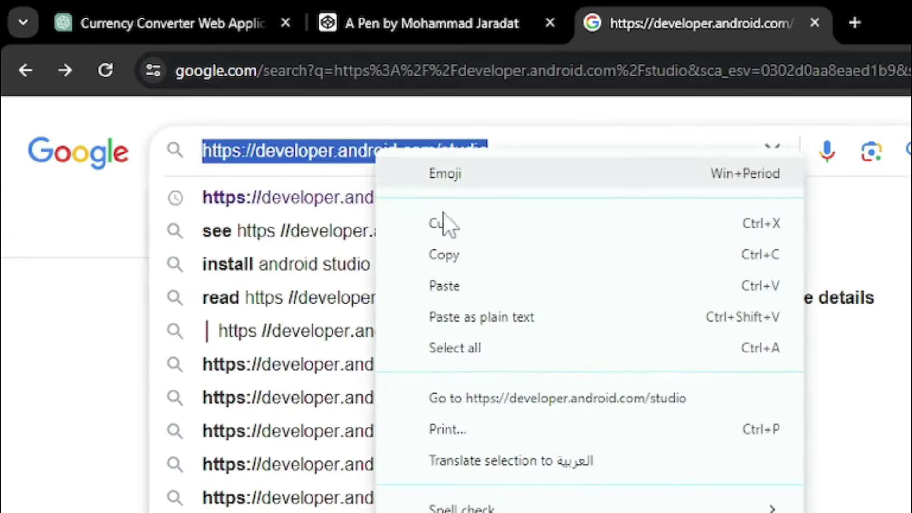
{"action": "left_click", "coordinate": [468, 285]}
{"action": "key", "text": "Return"}
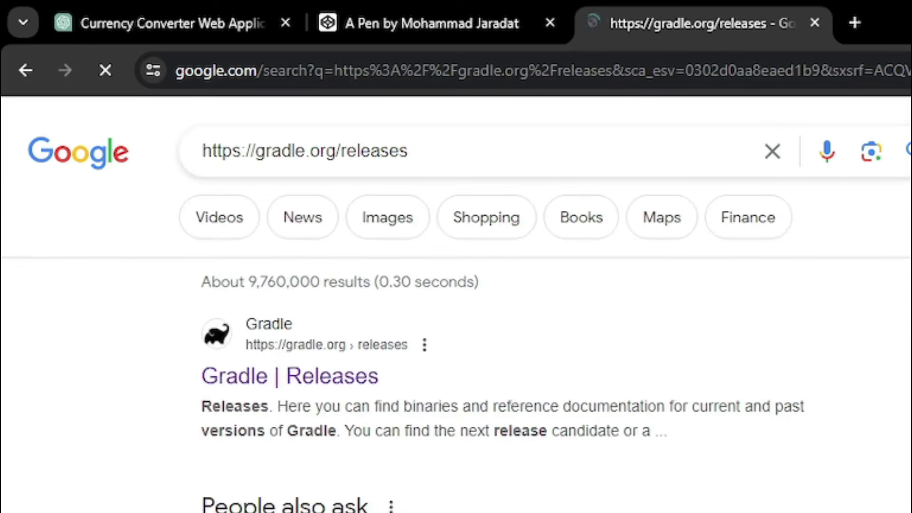
{"action": "left_click", "coordinate": [337, 388]}
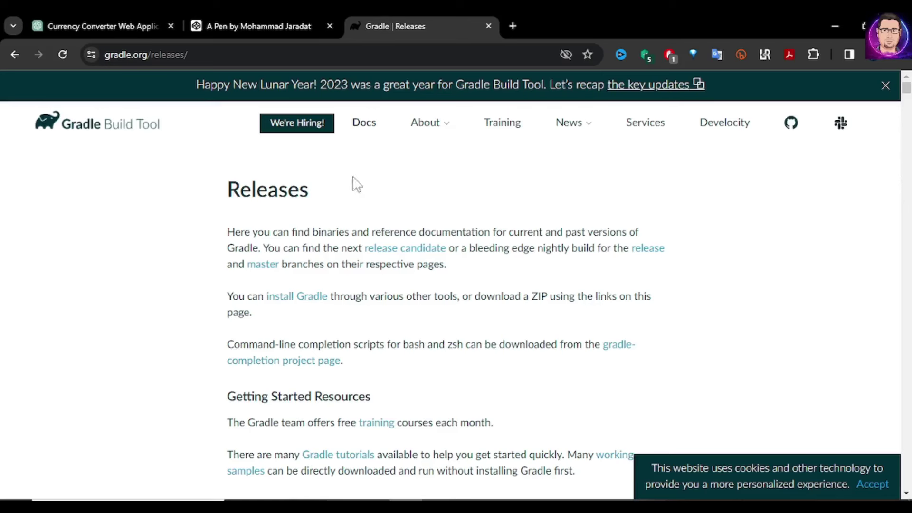
- Find the v7.6.4 entry among the Gradle releases and highlight its version number
{"action": "scroll", "coordinate": [382, 189], "scroll_direction": "down", "scroll_amount": 8}
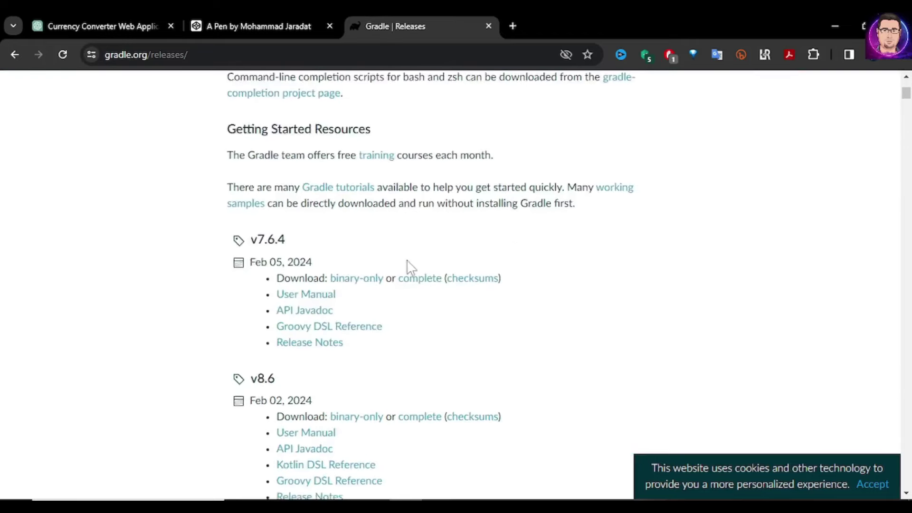
{"action": "scroll", "coordinate": [409, 275], "scroll_direction": "up", "scroll_amount": 1}
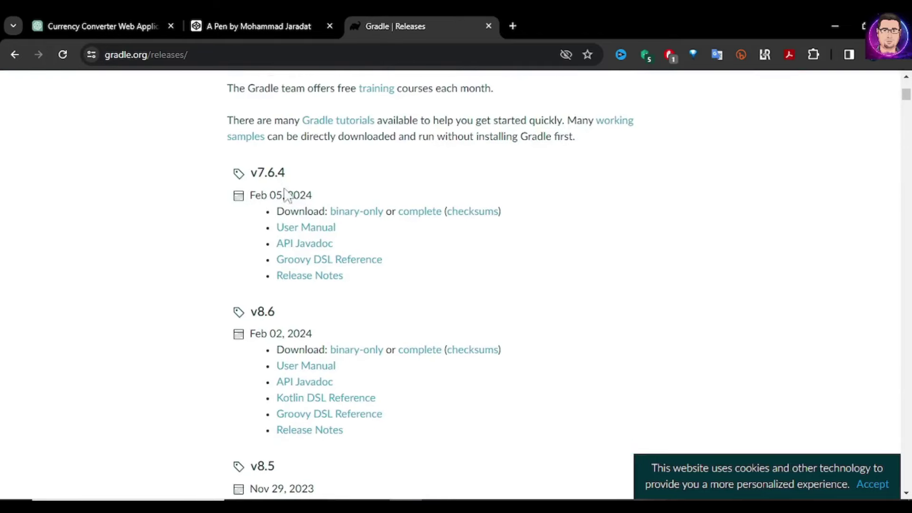
{"action": "left_click_drag", "start_coordinate": [258, 175], "coordinate": [289, 182]}
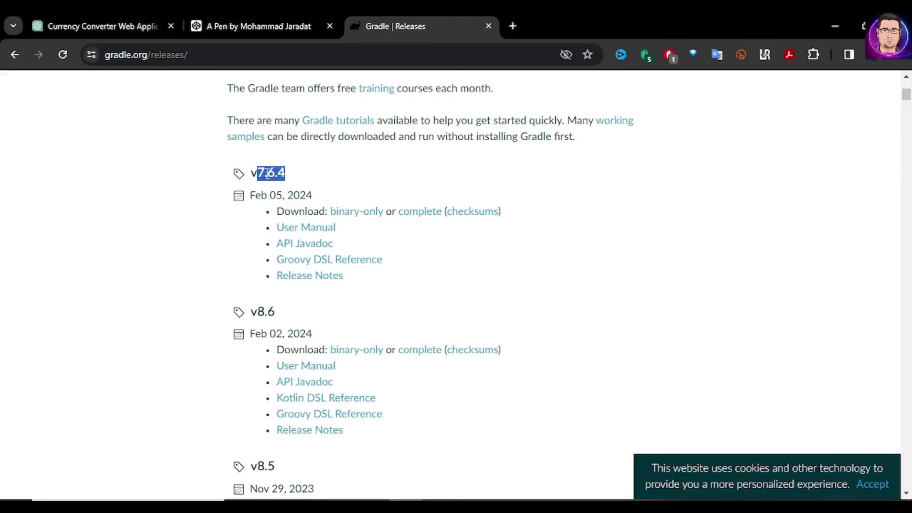
{"action": "left_click", "coordinate": [120, 232]}
{"action": "left_click", "coordinate": [16, 56]}
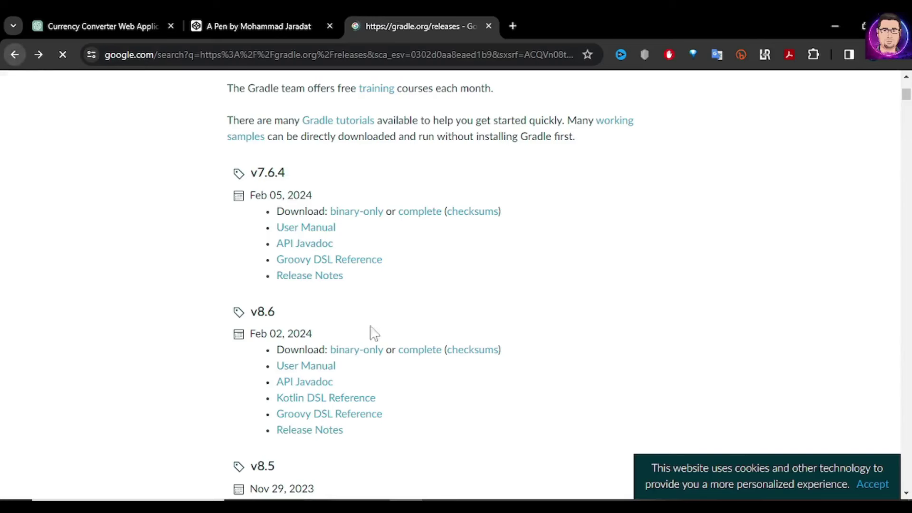
{"action": "key", "text": "alt+Tab"}
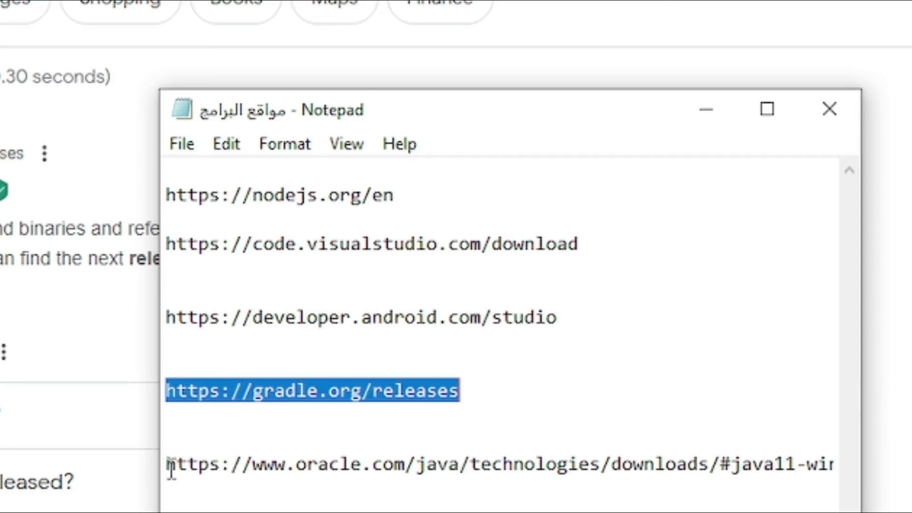
{"action": "left_click_drag", "start_coordinate": [315, 372], "coordinate": [678, 376]}
{"action": "right_click", "coordinate": [710, 481]}
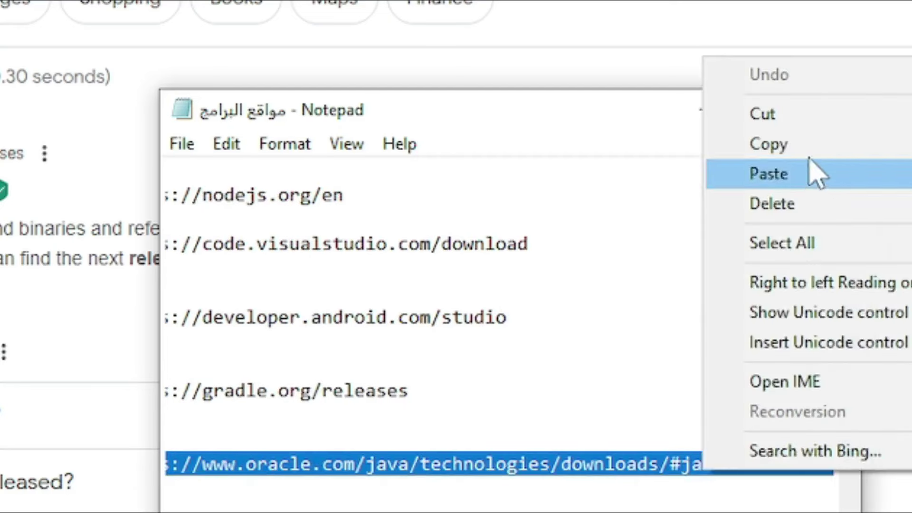
{"action": "left_click", "coordinate": [767, 143]}
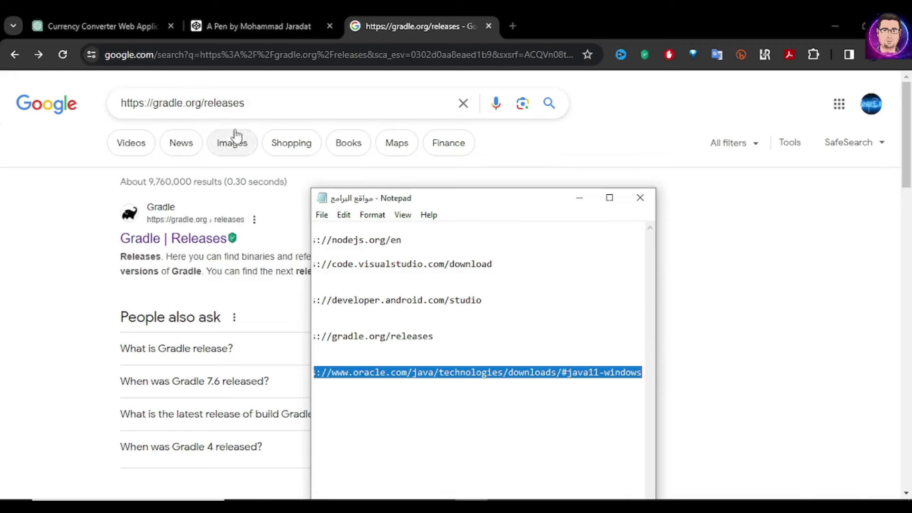
- Search Google for the copied Oracle Java address and open the JDK 11.0.20 result to view the Windows x64 downloads of JDK 11.0.21
{"action": "left_click", "coordinate": [246, 103]}
{"action": "left_click_drag", "start_coordinate": [246, 103], "coordinate": [96, 102]}
{"action": "right_click", "coordinate": [338, 190]}
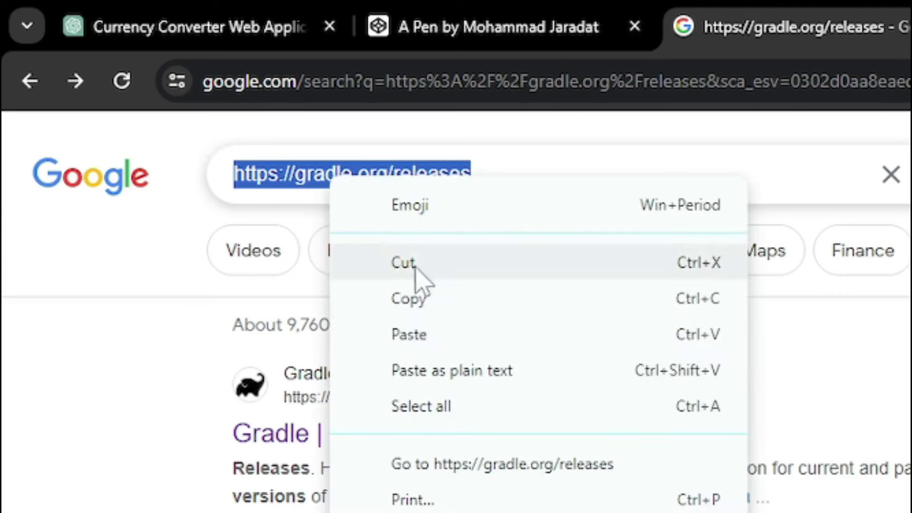
{"action": "left_click", "coordinate": [420, 334]}
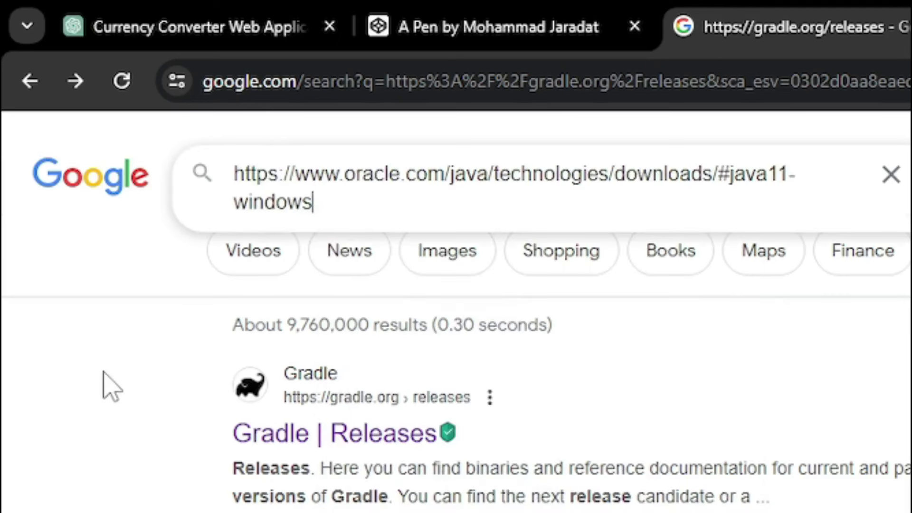
{"action": "key", "text": "Return"}
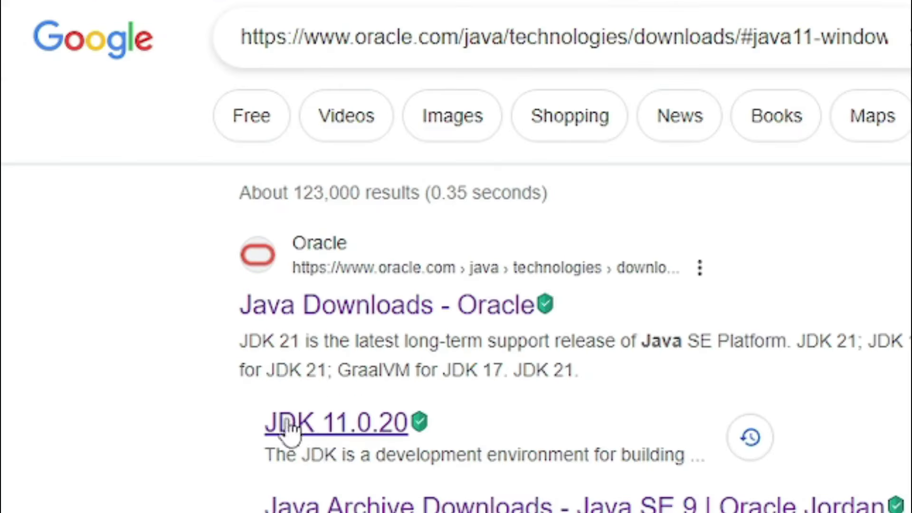
{"action": "left_click", "coordinate": [343, 430]}
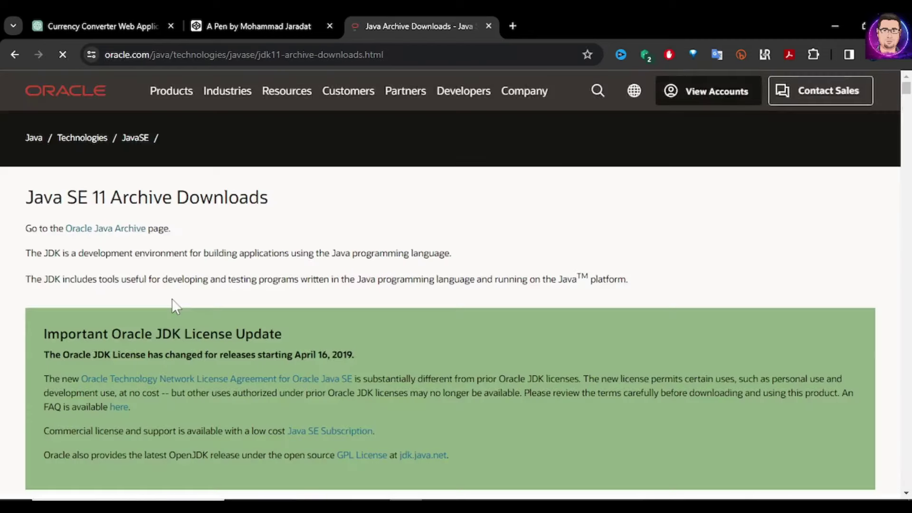
{"action": "scroll", "coordinate": [172, 299], "scroll_direction": "down", "scroll_amount": 10}
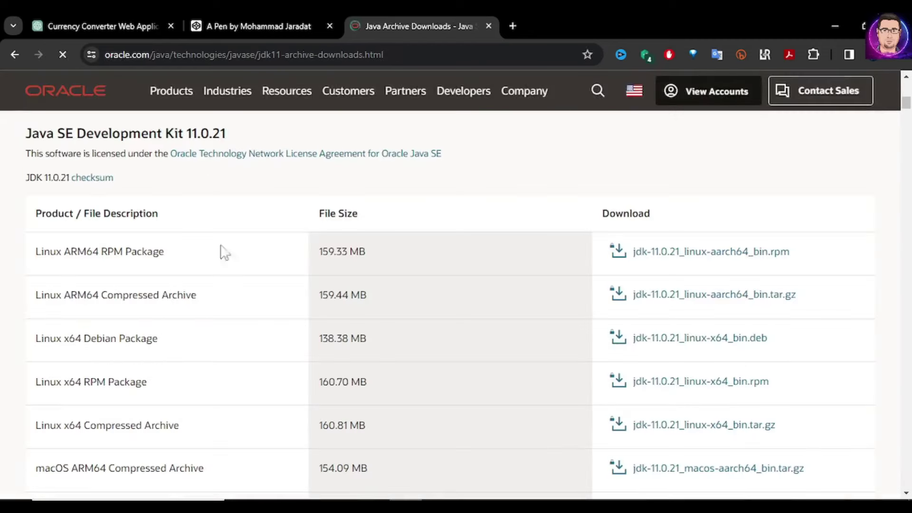
{"action": "scroll", "coordinate": [179, 270], "scroll_direction": "down", "scroll_amount": 10}
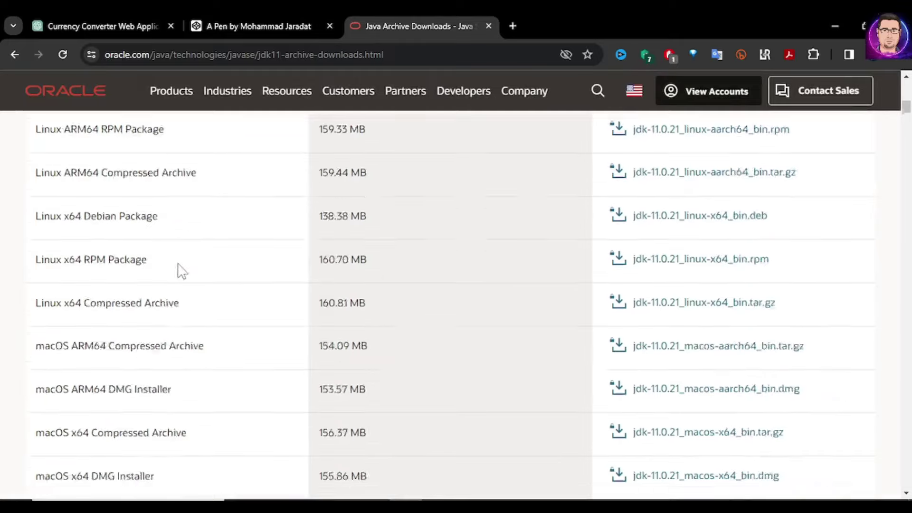
{"action": "scroll", "coordinate": [187, 305], "scroll_direction": "up", "scroll_amount": 2}
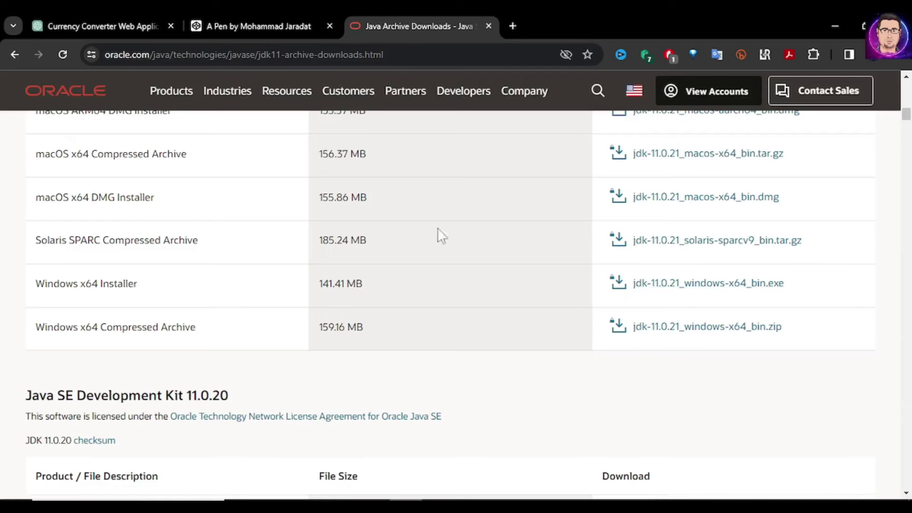
- Clear the desktop by closing the Java downloads tab, minimizing the browser and closing the Notepad list
{"action": "left_click", "coordinate": [13, 55]}
{"action": "key", "text": "ctrl+shift+Tab"}
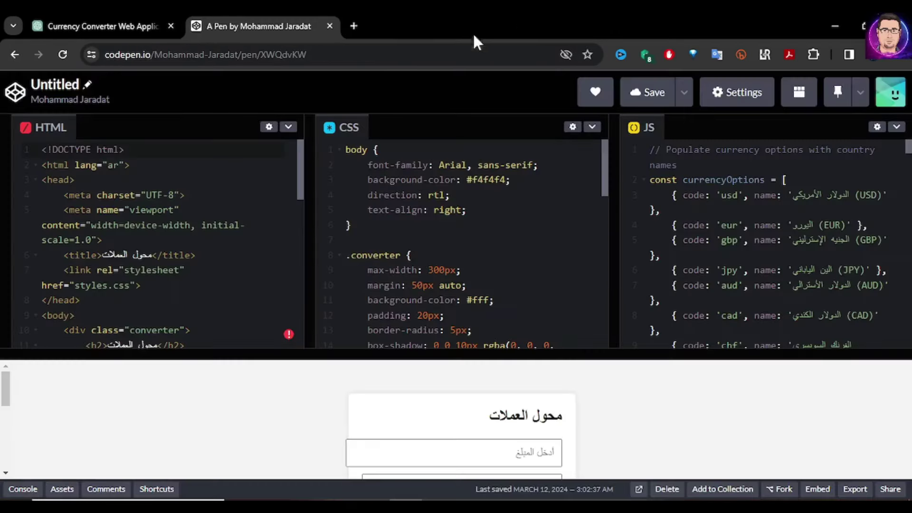
{"action": "left_click", "coordinate": [835, 26]}
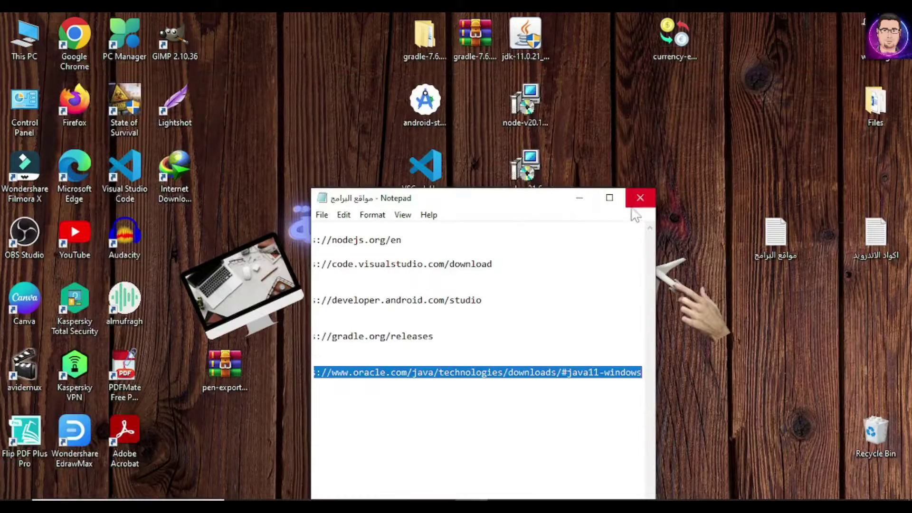
{"action": "left_click", "coordinate": [641, 195]}
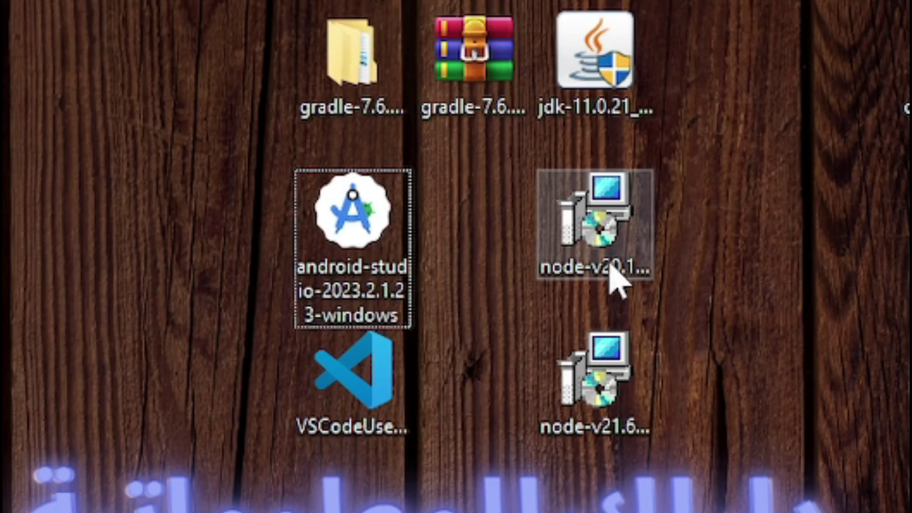
- Review the downloaded Node.js, Visual Studio Code, Android Studio and JDK installers on the desktop by selecting them one after another
{"action": "mouse_move", "coordinate": [603, 252]}
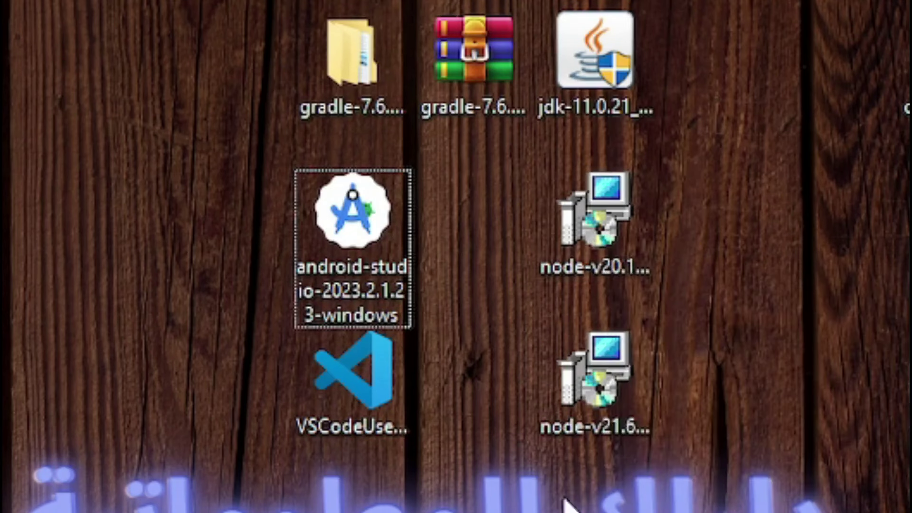
{"action": "left_click", "coordinate": [615, 418]}
{"action": "left_click", "coordinate": [618, 266]}
{"action": "left_click", "coordinate": [615, 418]}
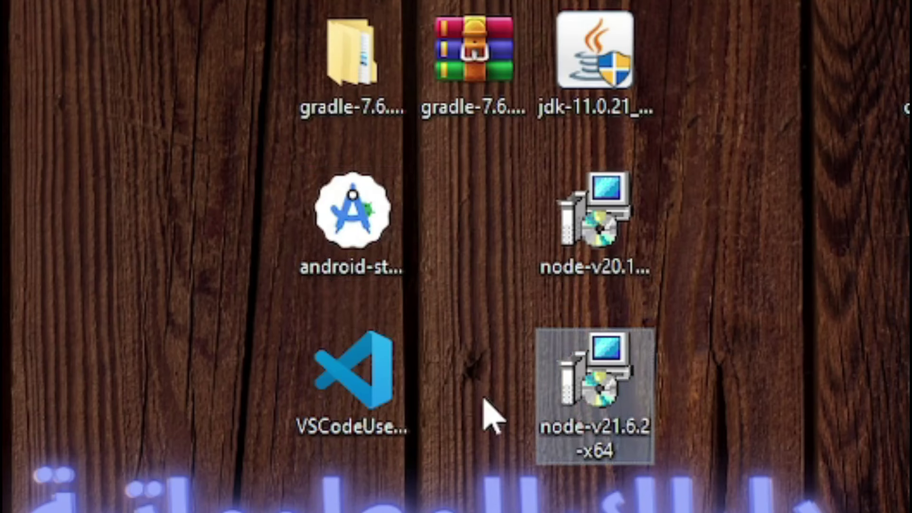
{"action": "left_click", "coordinate": [363, 411]}
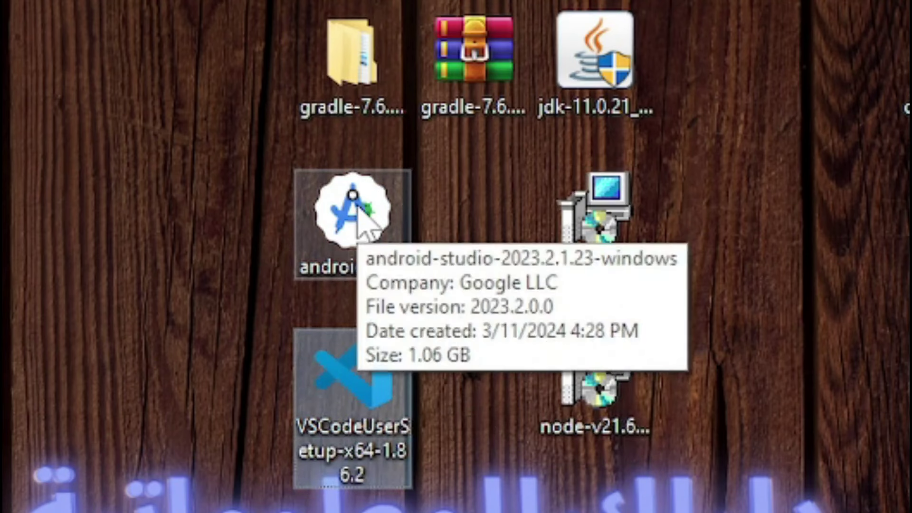
{"action": "left_click", "coordinate": [364, 224]}
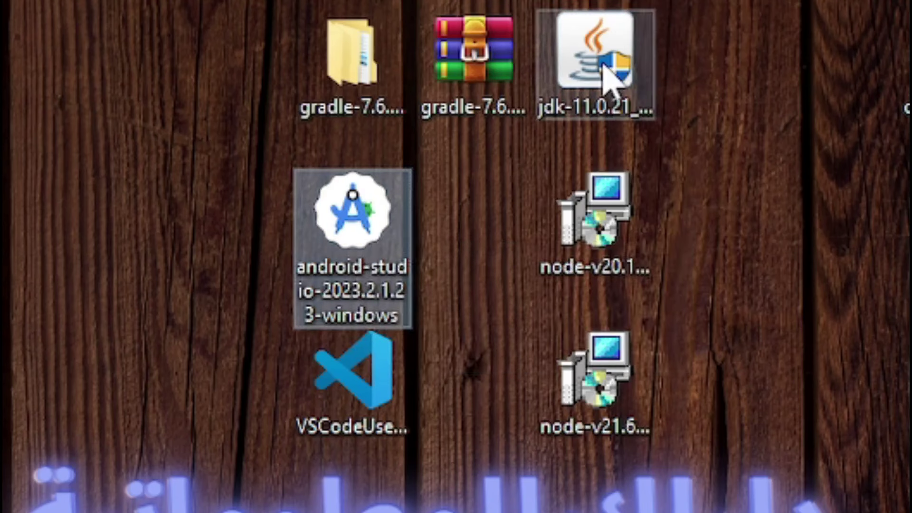
{"action": "left_click", "coordinate": [613, 79]}
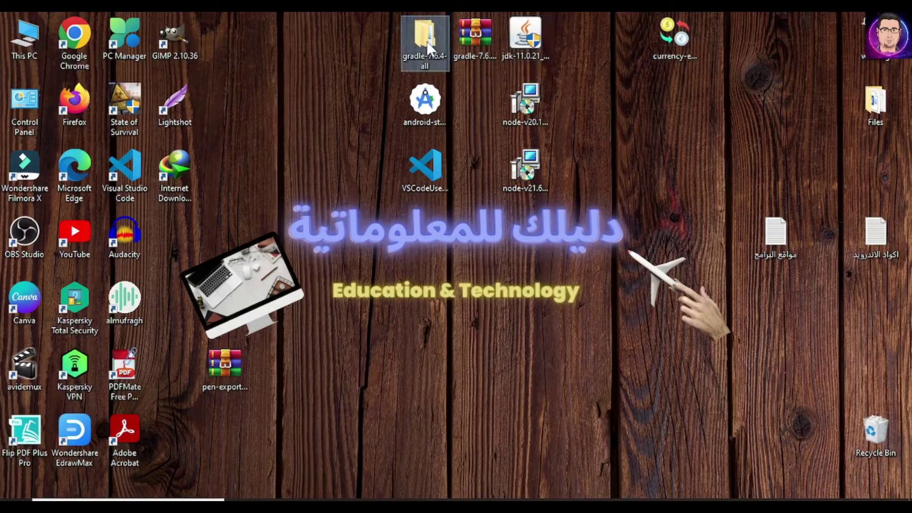
- Look inside the extracted gradle-7.6.4-all folder and its gradle-7.6.4 subfolder, and select the Android Studio installer on the desktop
{"action": "double_click", "coordinate": [353, 60]}
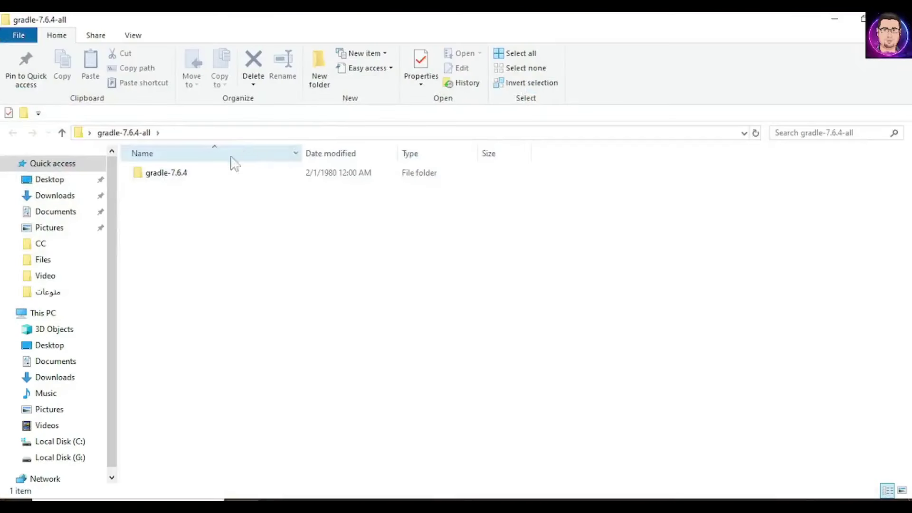
{"action": "double_click", "coordinate": [170, 177]}
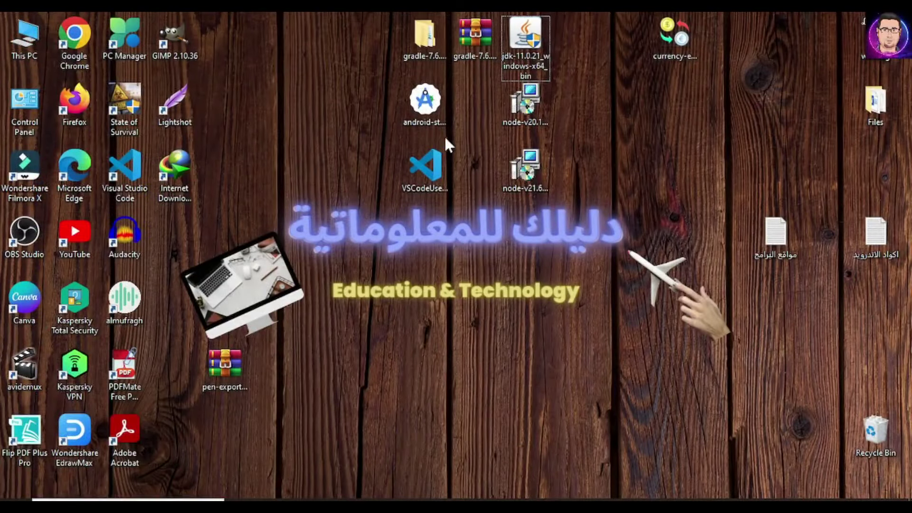
{"action": "left_click", "coordinate": [425, 107]}
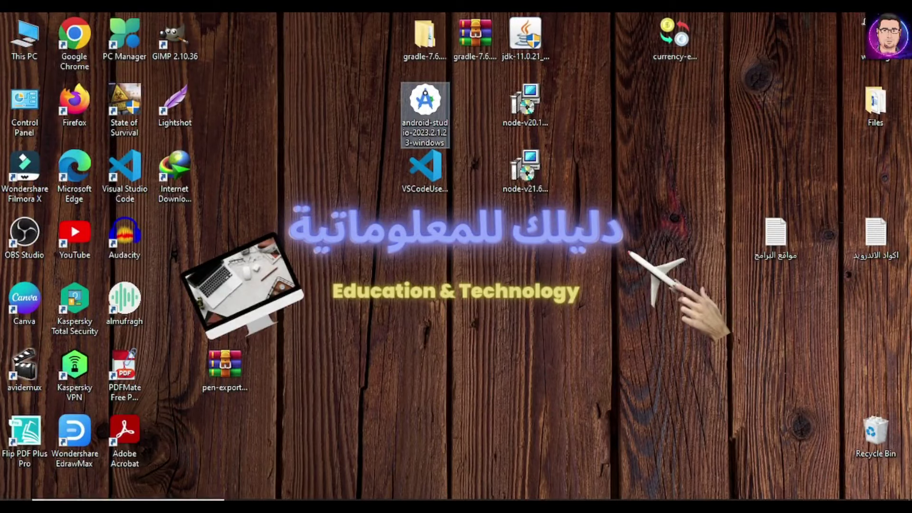
- Launch Android Studio from the recently added apps and open its SDK Manager
{"action": "left_click", "coordinate": [16, 506]}
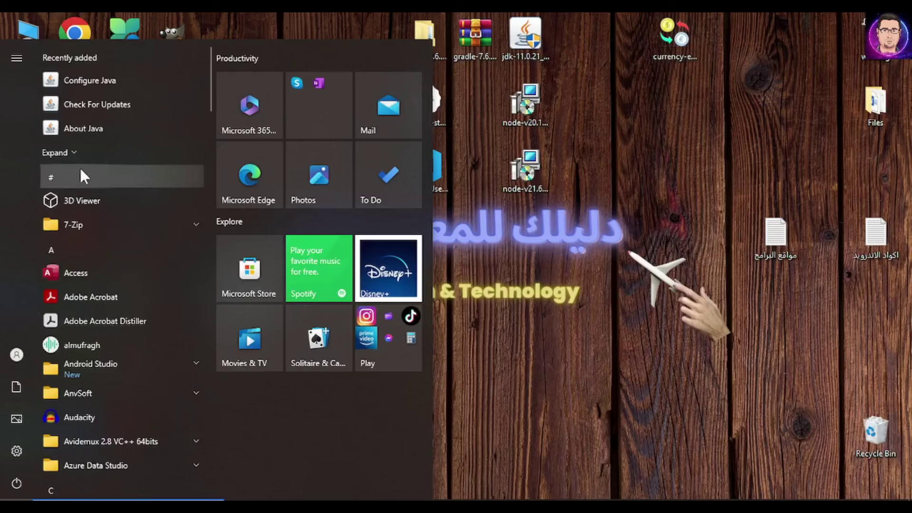
{"action": "left_click", "coordinate": [76, 152]}
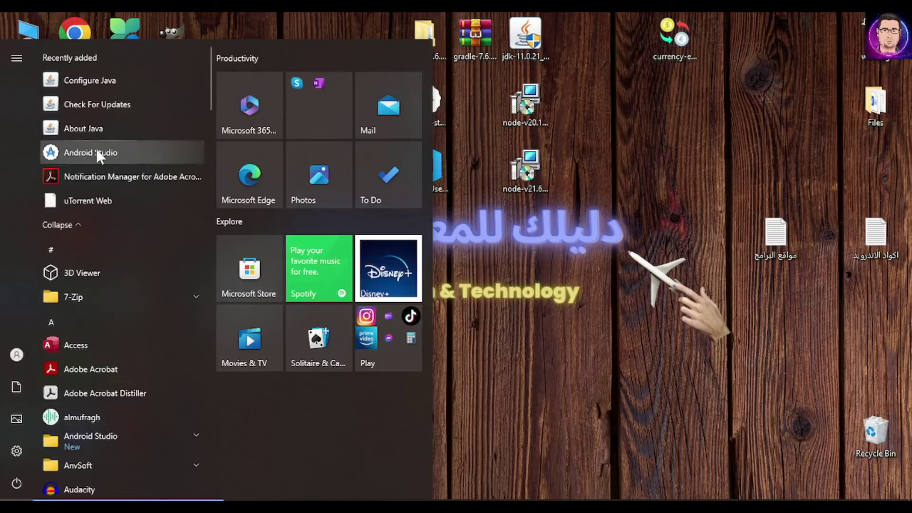
{"action": "left_click", "coordinate": [96, 152]}
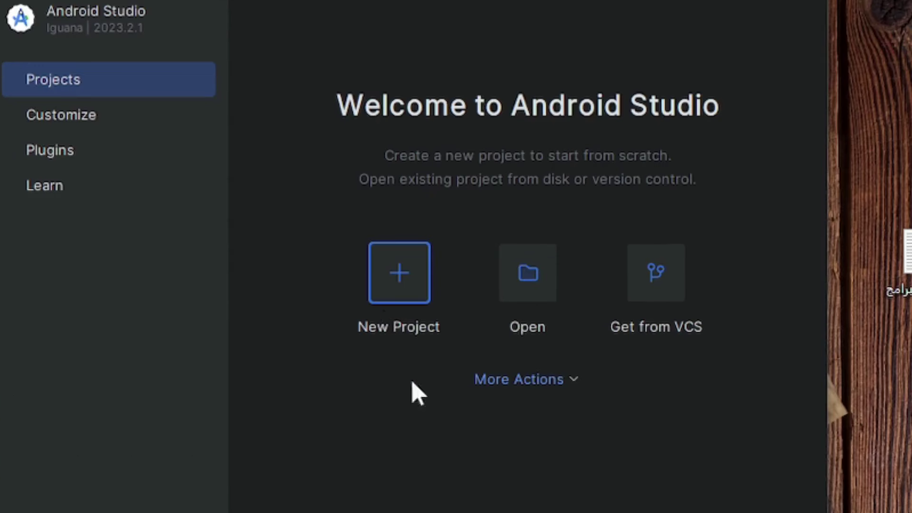
{"action": "left_click", "coordinate": [531, 388]}
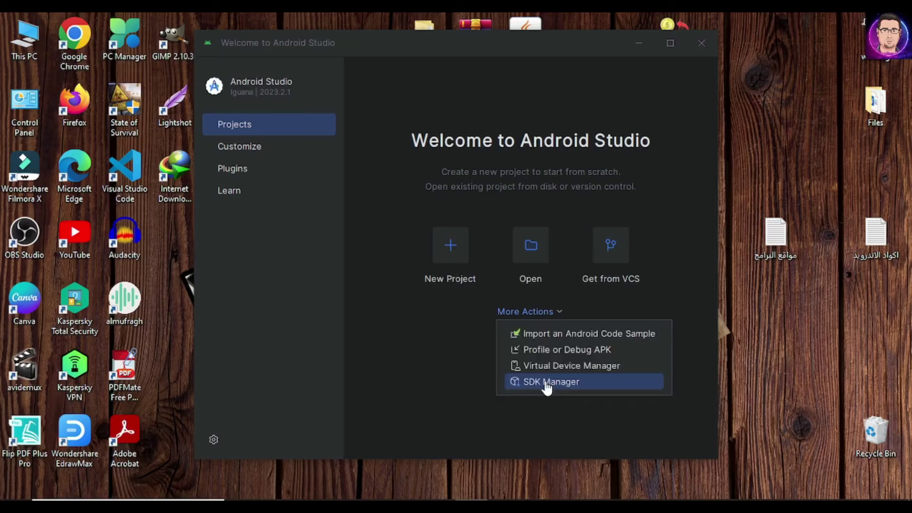
{"action": "left_click", "coordinate": [555, 494]}
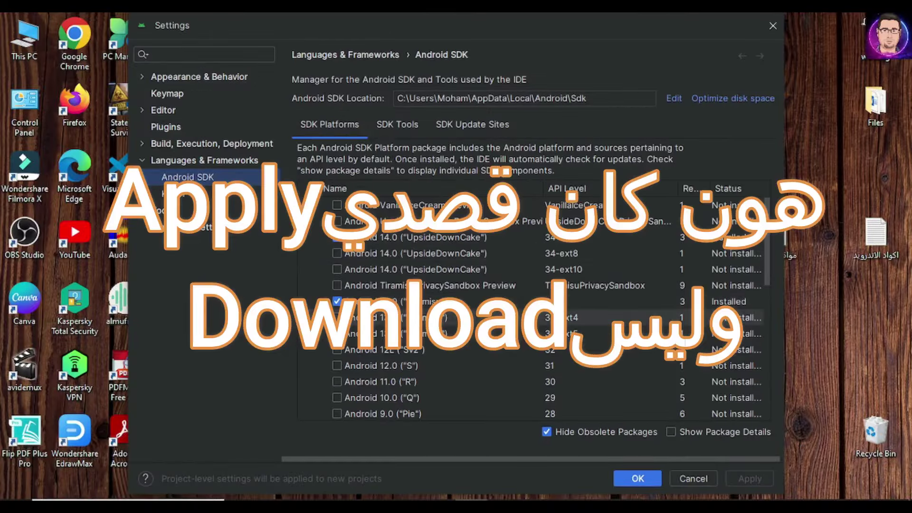
- Examine the SDK Tools with package details shown, collapsing the Build-Tools, NDK, Command-line Tools and CMake groups to review the remaining tools
{"action": "left_click", "coordinate": [380, 133]}
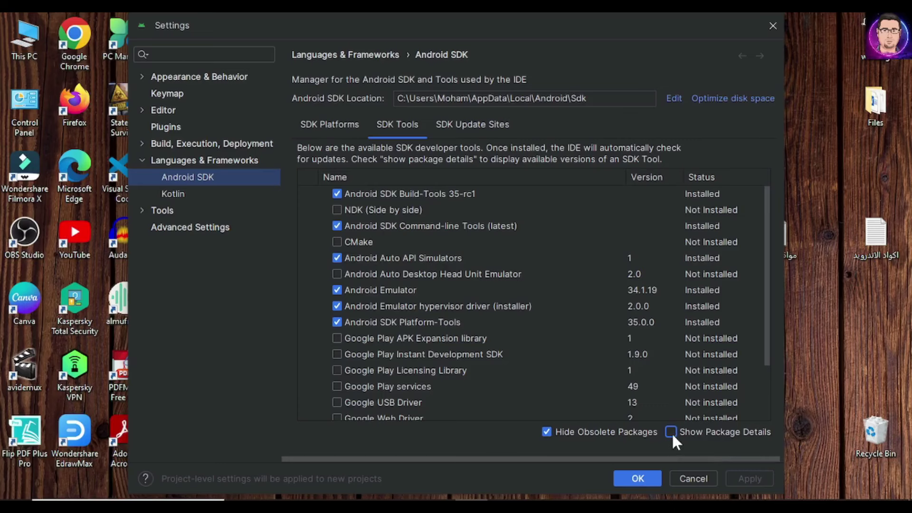
{"action": "left_click", "coordinate": [671, 431]}
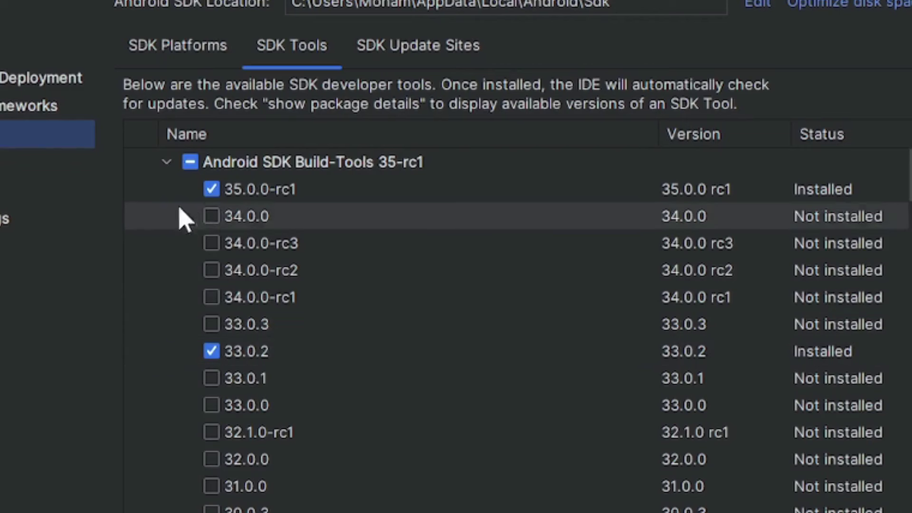
{"action": "left_click", "coordinate": [166, 163]}
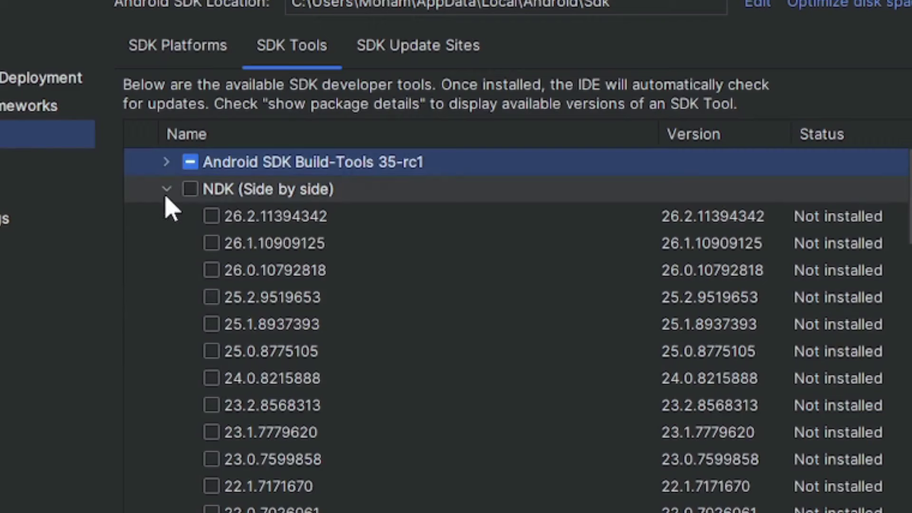
{"action": "left_click", "coordinate": [167, 190]}
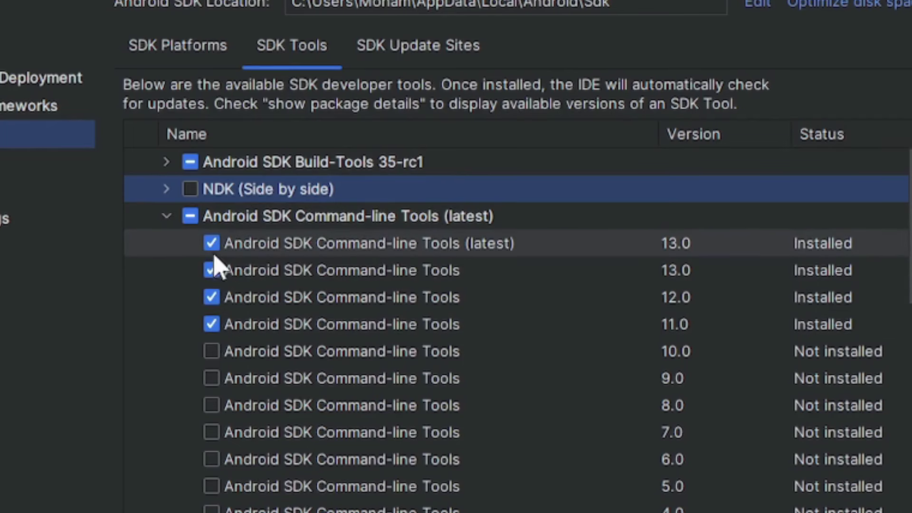
{"action": "left_click", "coordinate": [168, 218]}
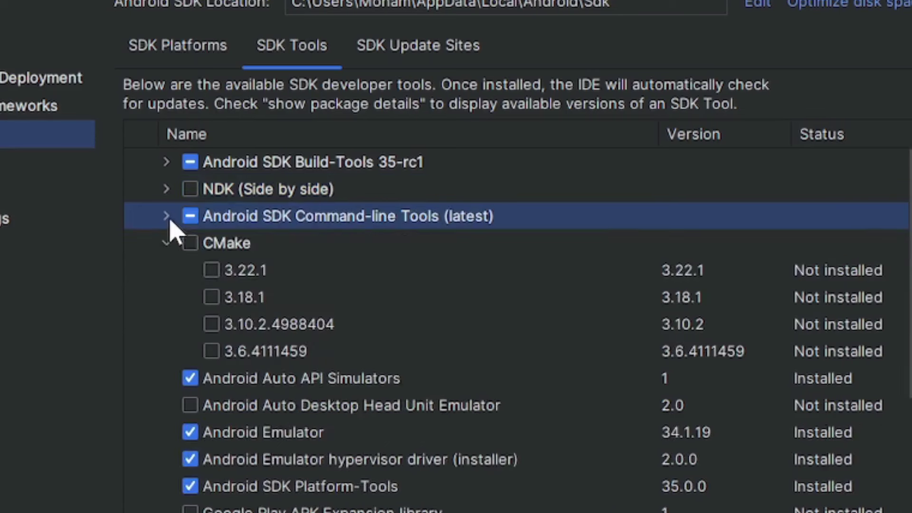
{"action": "left_click", "coordinate": [167, 243]}
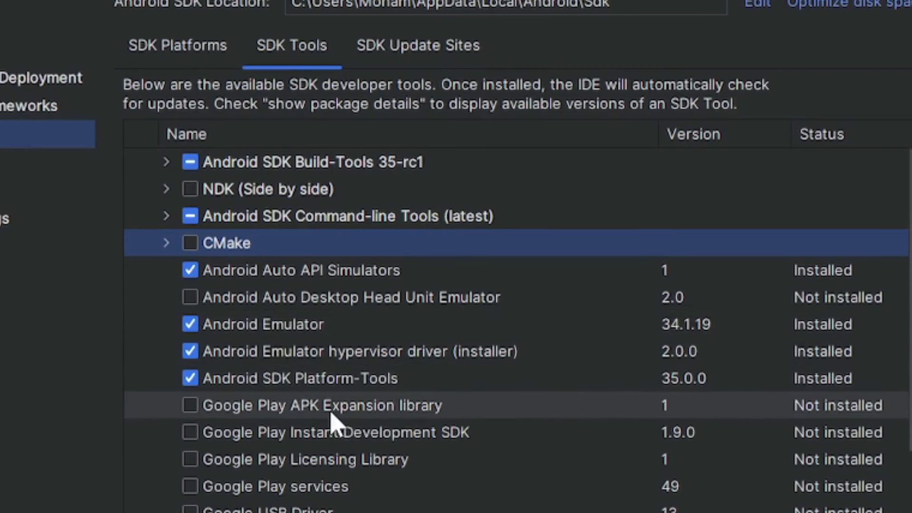
{"action": "scroll", "coordinate": [331, 423], "scroll_direction": "down", "scroll_amount": 2}
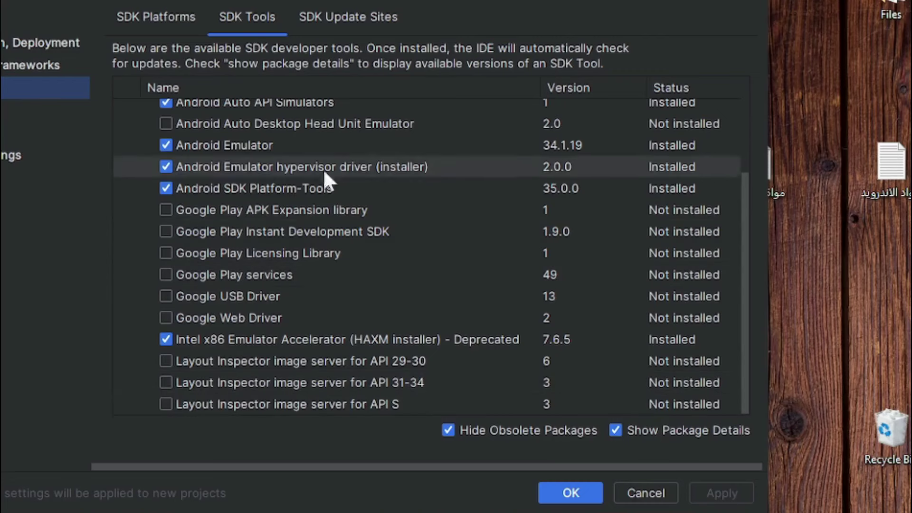
- Accept the Android SDK settings and close Android Studio
{"action": "left_click", "coordinate": [570, 493]}
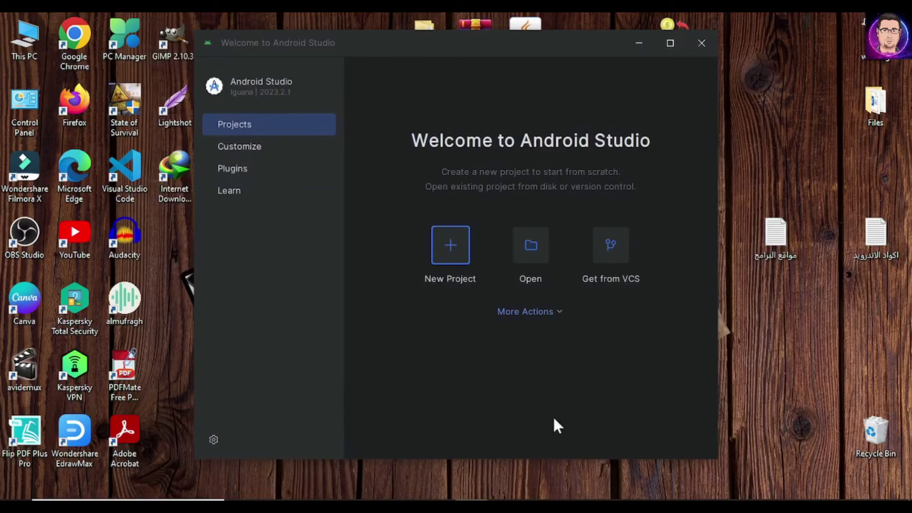
{"action": "left_click", "coordinate": [705, 45]}
{"action": "left_click", "coordinate": [497, 281]}
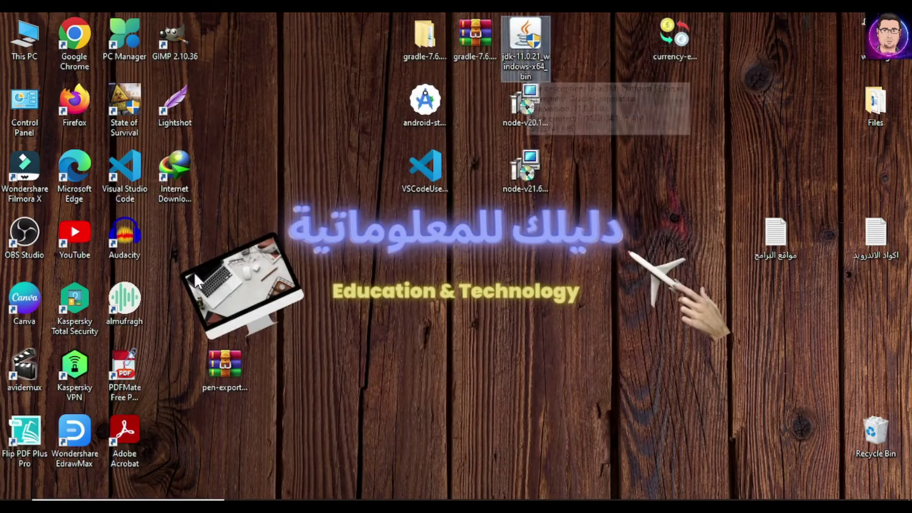
- Browse from This PC to the JDK 11 binaries folder, C:\Program Files\Java\jdk-11\bin
{"action": "double_click", "coordinate": [25, 47]}
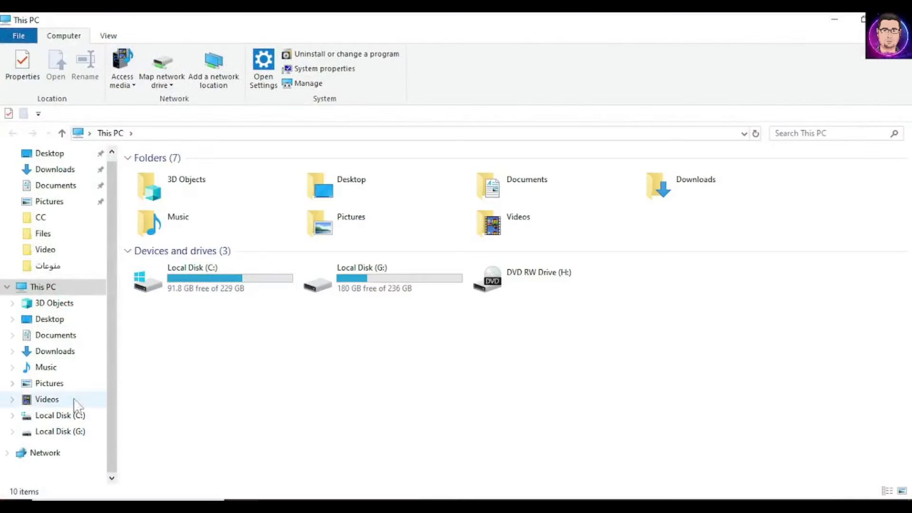
{"action": "left_click", "coordinate": [54, 417]}
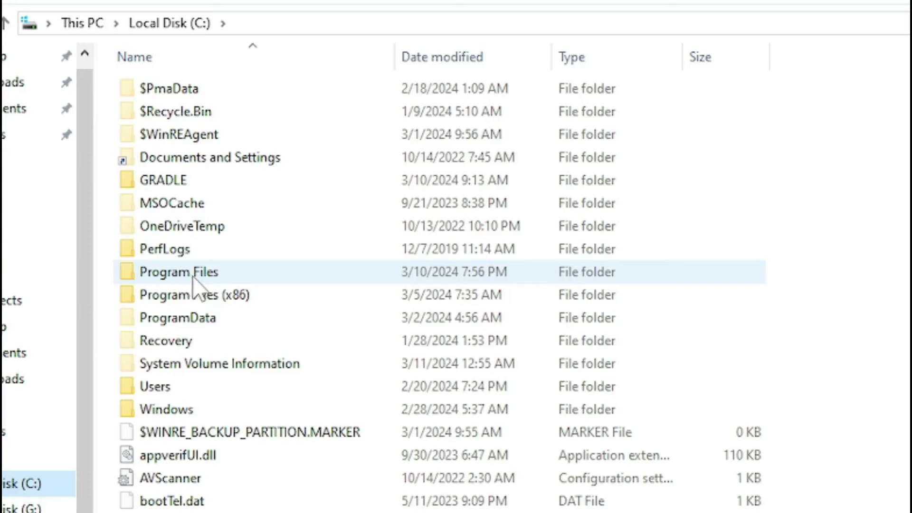
{"action": "left_click", "coordinate": [177, 287]}
{"action": "double_click", "coordinate": [192, 278]}
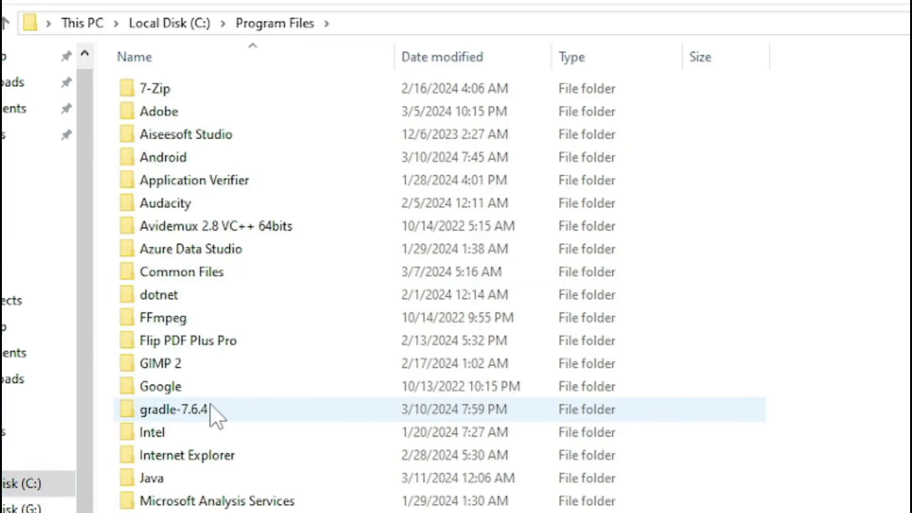
{"action": "double_click", "coordinate": [169, 480]}
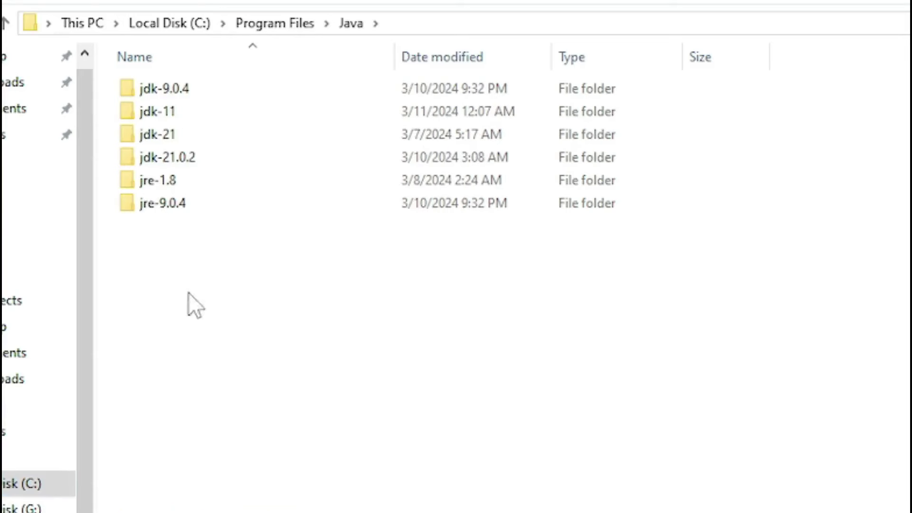
{"action": "double_click", "coordinate": [163, 120]}
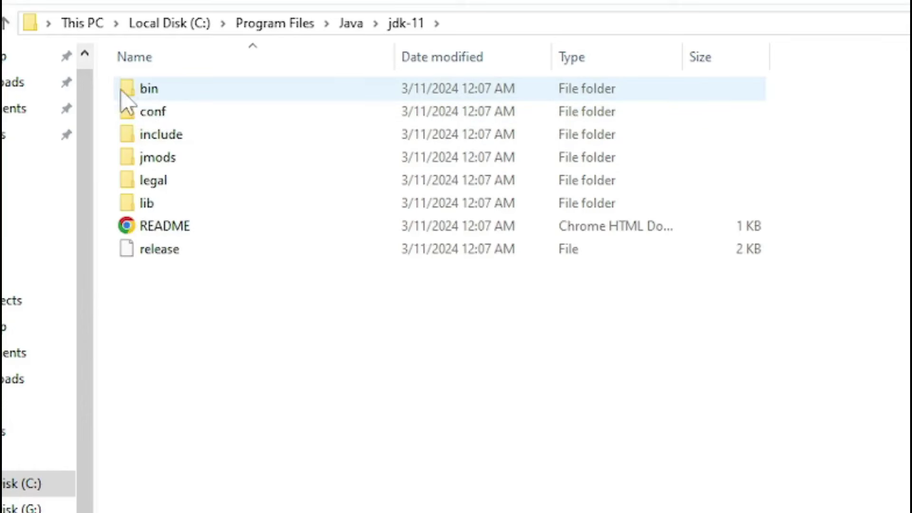
{"action": "double_click", "coordinate": [153, 95]}
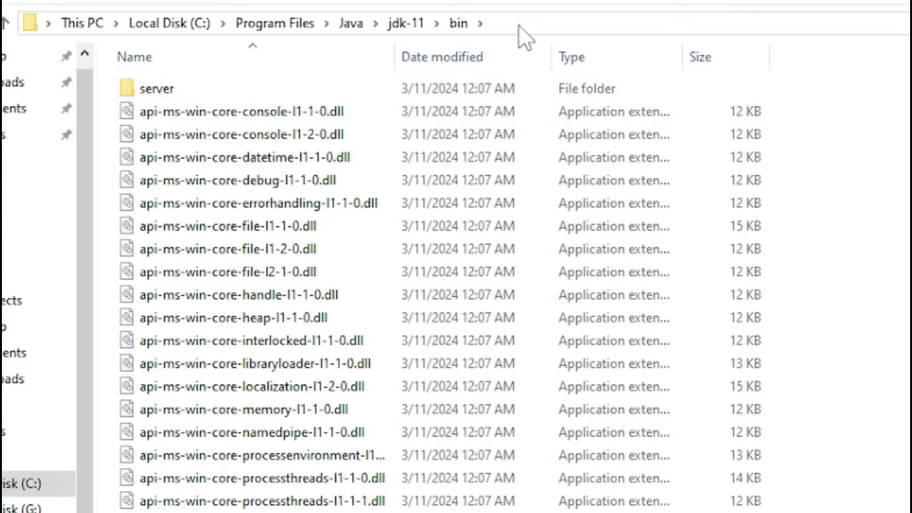
- Copy the full folder path C:\Program Files\Java\jdk-11\bin
{"action": "left_click", "coordinate": [497, 23]}
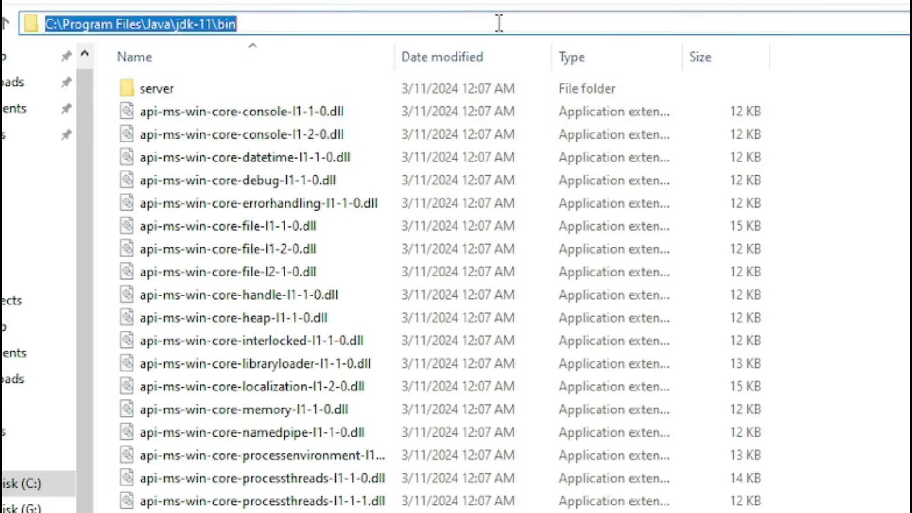
{"action": "right_click", "coordinate": [202, 23]}
{"action": "left_click", "coordinate": [249, 93]}
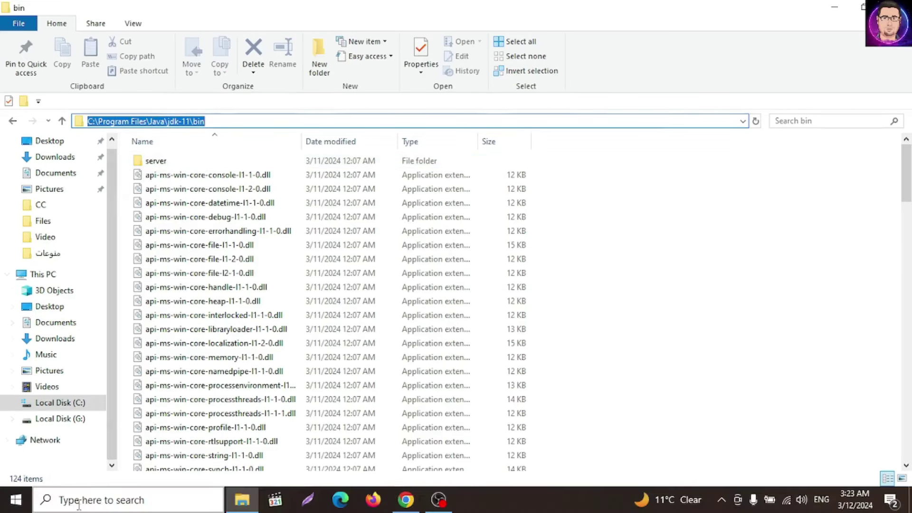
- Search Windows for "env", open the system environment variables settings and bring up the Environment Variables list
{"action": "left_click", "coordinate": [123, 499]}
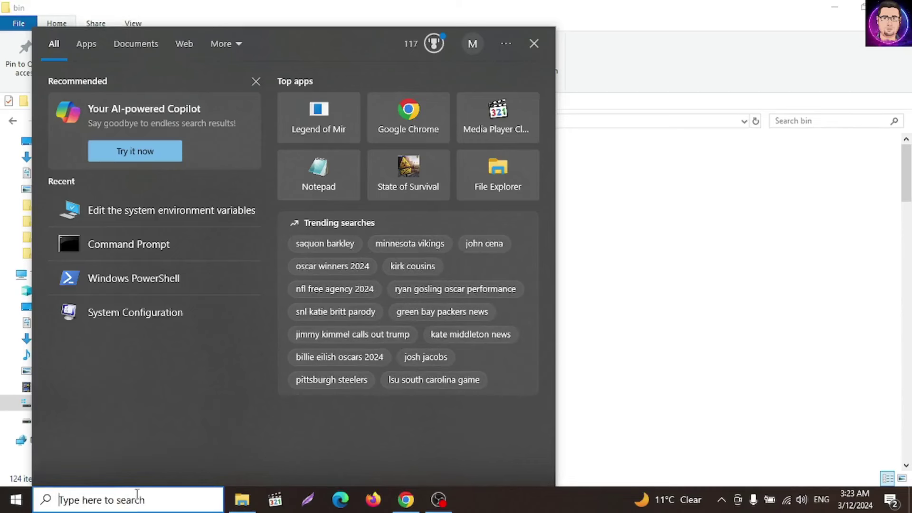
{"action": "type", "text": "en"}
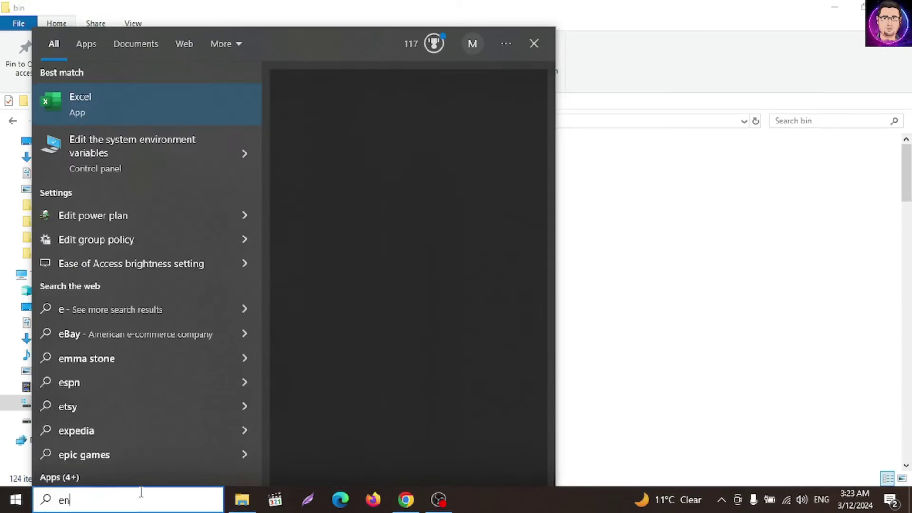
{"action": "type", "text": "v"}
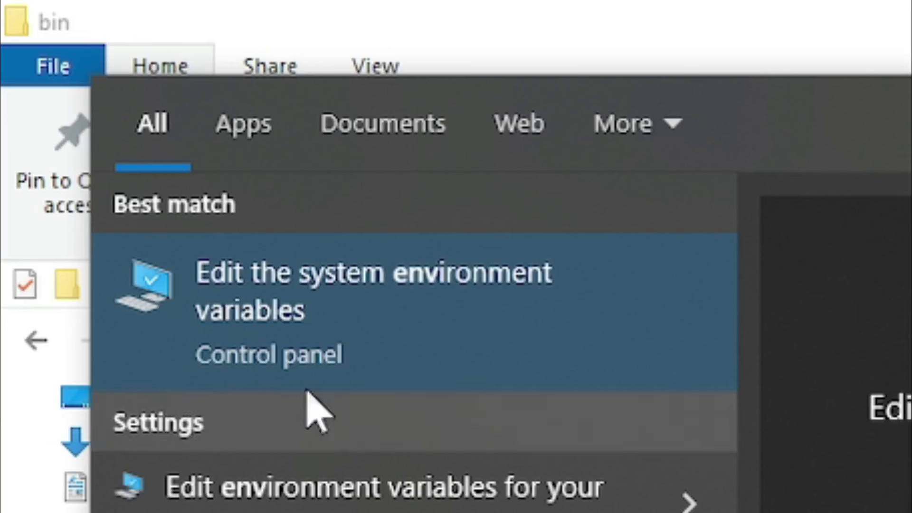
{"action": "left_click", "coordinate": [402, 338]}
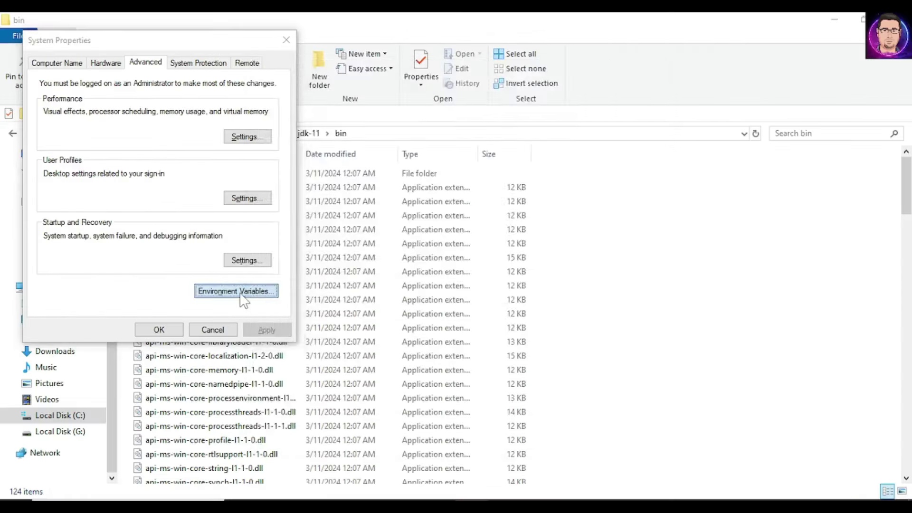
{"action": "left_click", "coordinate": [498, 409]}
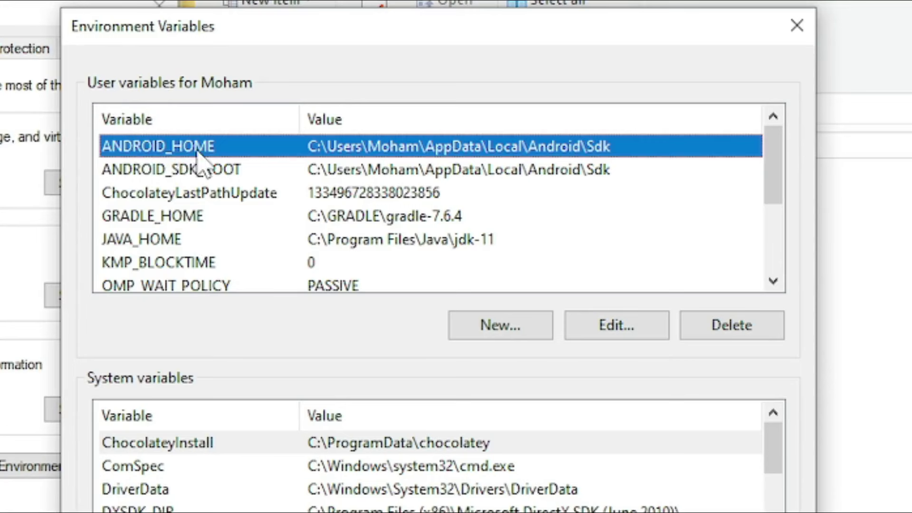
- Review the user variables ANDROID_SDK_ROOT, GRADLE_HOME and JAVA_HOME by selecting them one after another
{"action": "left_click", "coordinate": [173, 175]}
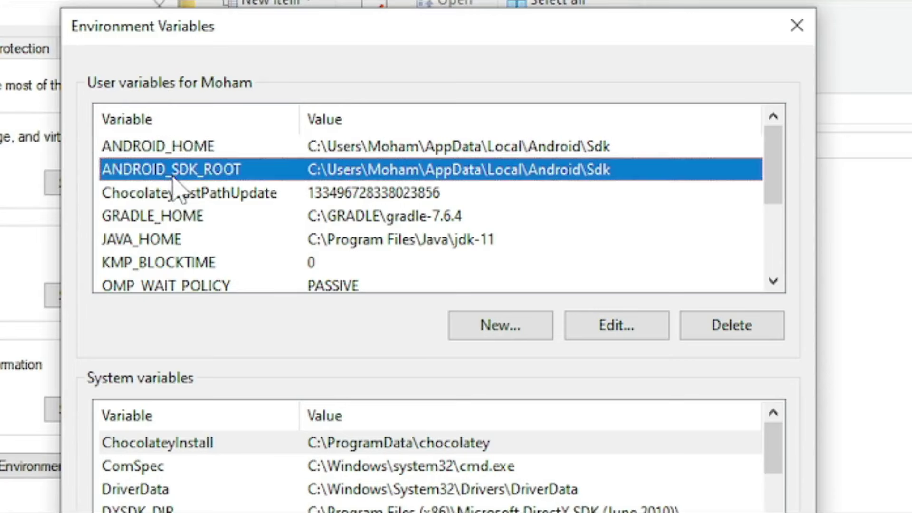
{"action": "left_click", "coordinate": [122, 218]}
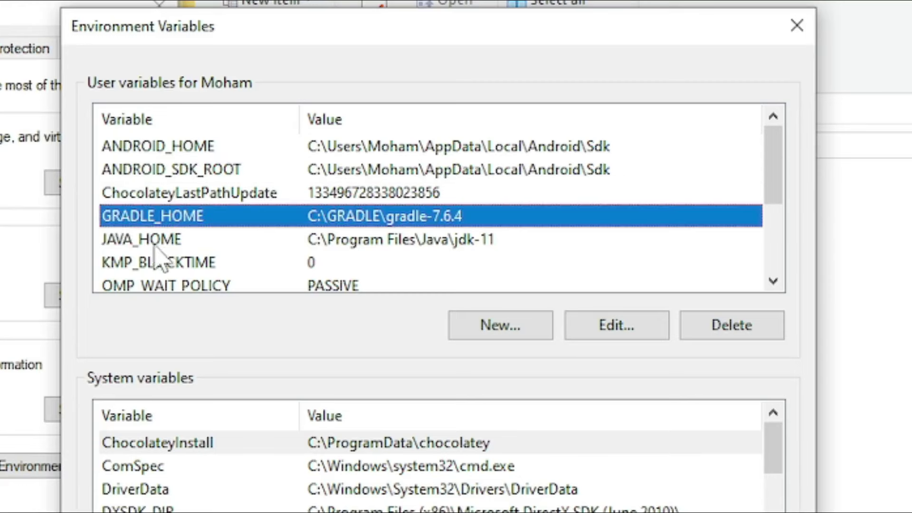
{"action": "left_click", "coordinate": [132, 245]}
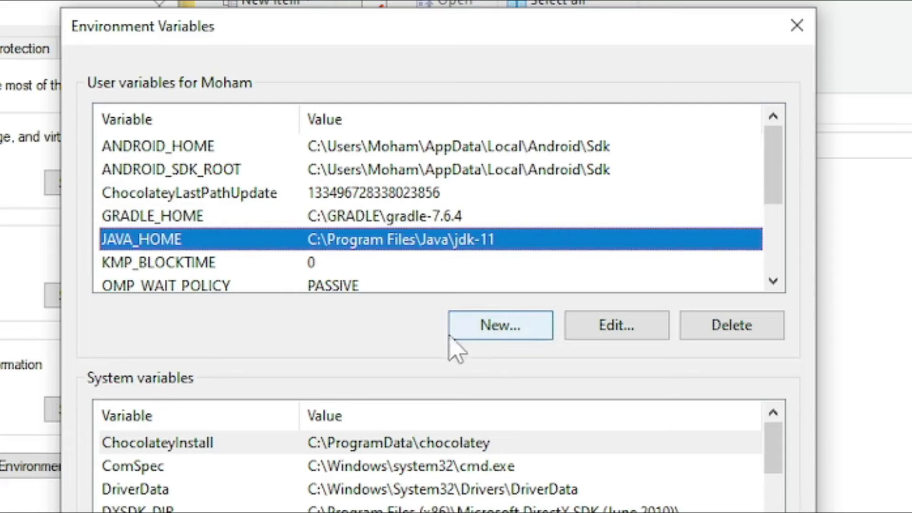
- Try out a new user variable with the value C:\Program Files\Java\jdk-11, and discard it without saving
{"action": "left_click", "coordinate": [496, 333]}
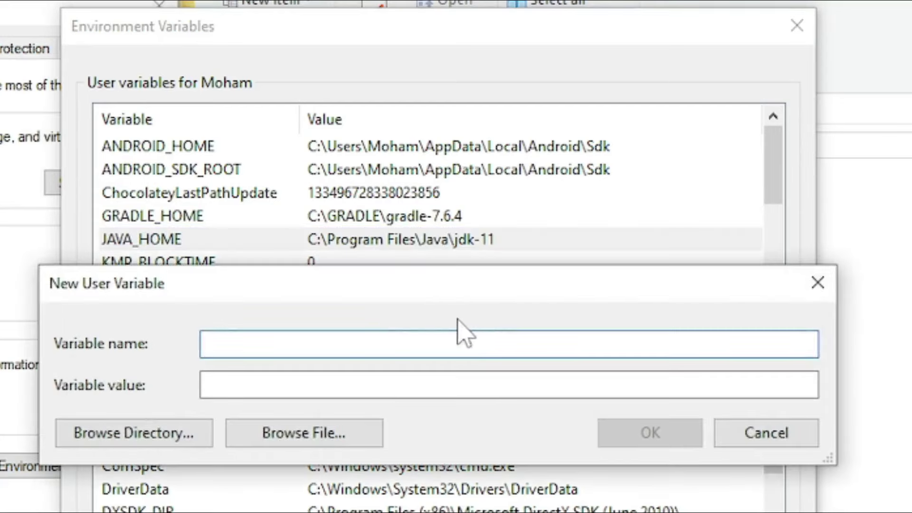
{"action": "left_click_drag", "start_coordinate": [308, 291], "coordinate": [316, 335]}
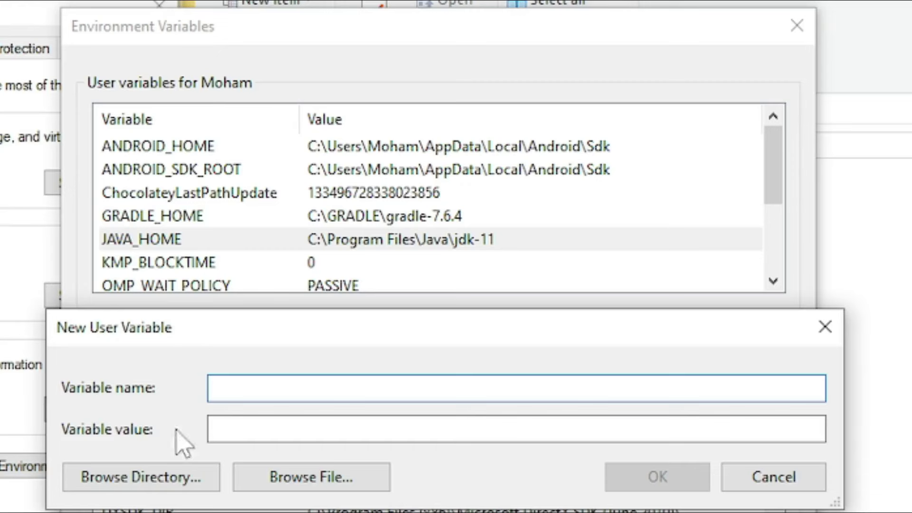
{"action": "left_click", "coordinate": [219, 427]}
{"action": "right_click", "coordinate": [218, 428]}
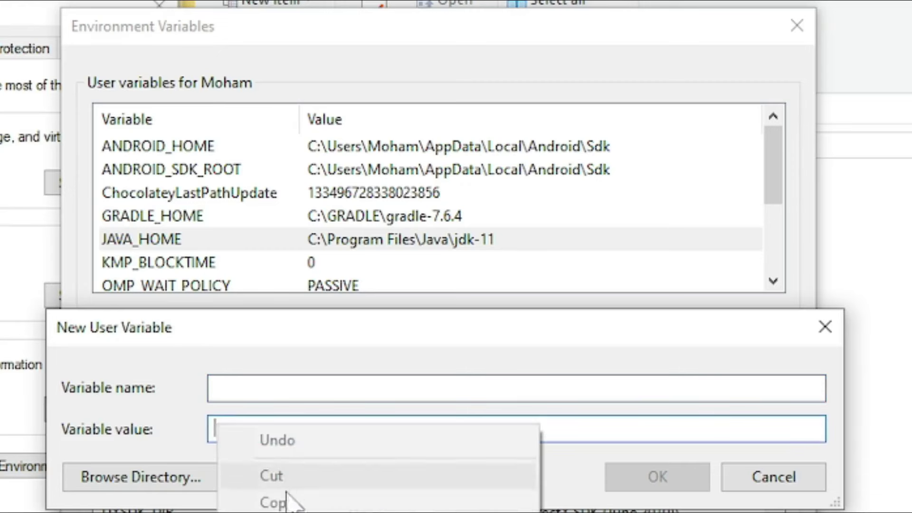
{"action": "left_click", "coordinate": [277, 512]}
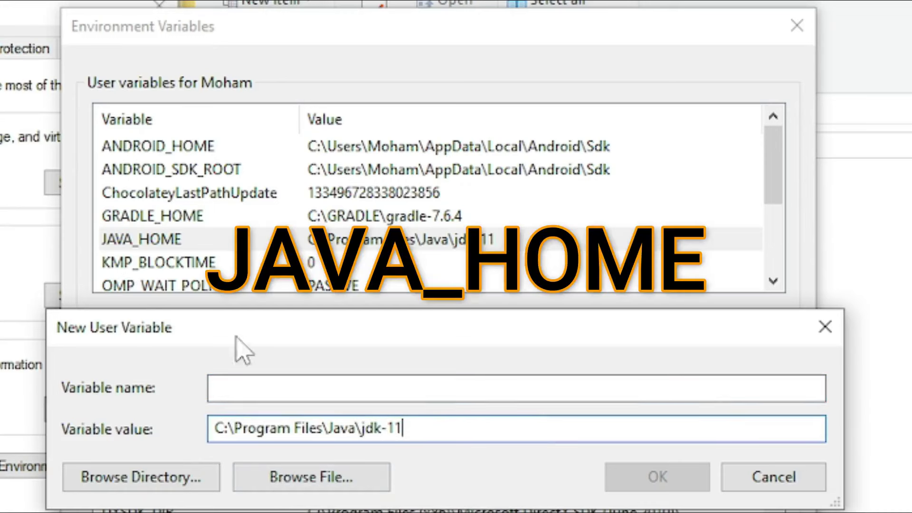
{"action": "left_click", "coordinate": [767, 474]}
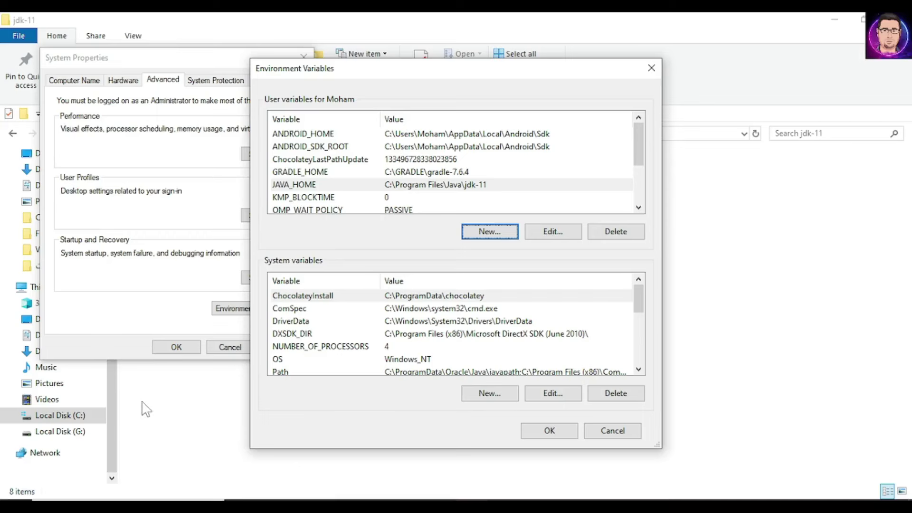
- Browse from Local Disk (C:) through the user's profile folder to AppData\Local\Android\Sdk
{"action": "left_click", "coordinate": [162, 414]}
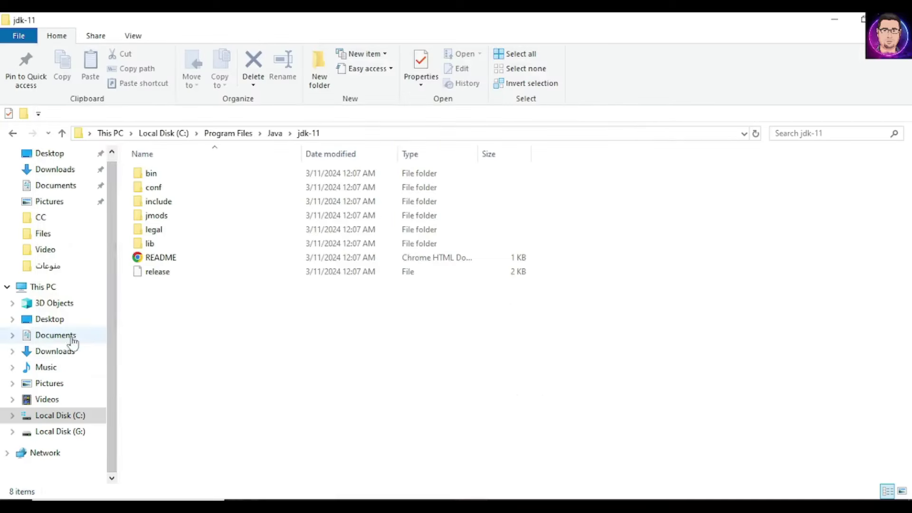
{"action": "left_click", "coordinate": [75, 417]}
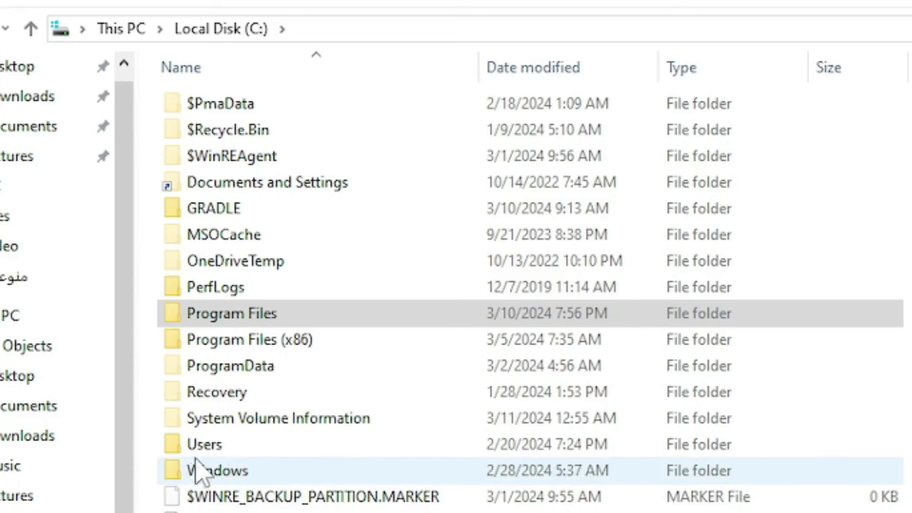
{"action": "double_click", "coordinate": [205, 445]}
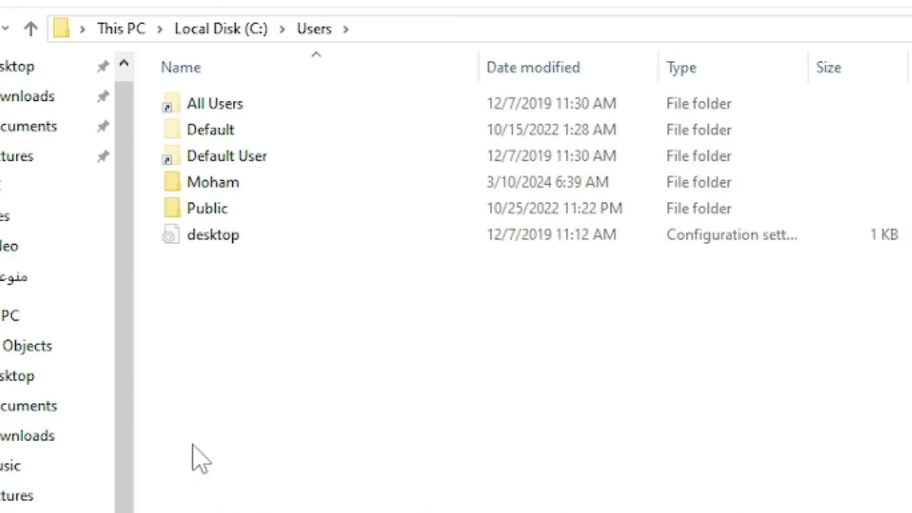
{"action": "double_click", "coordinate": [220, 188]}
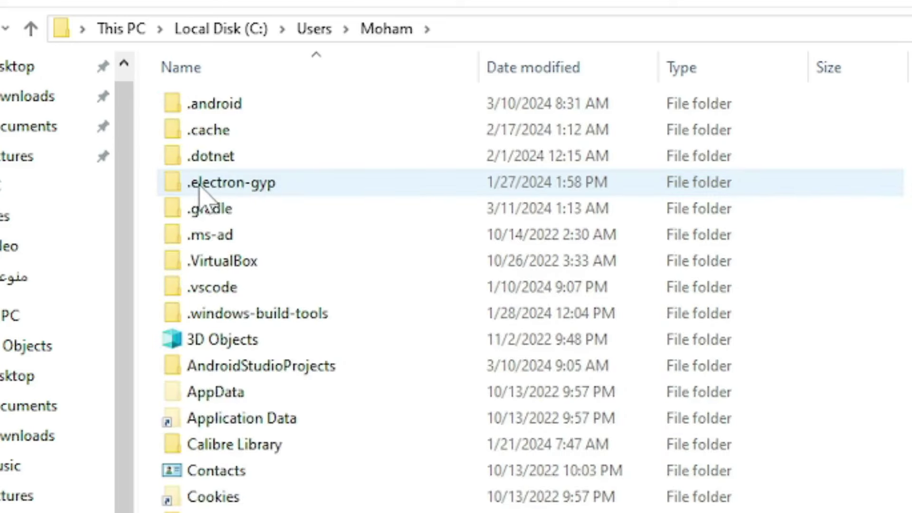
{"action": "double_click", "coordinate": [215, 401]}
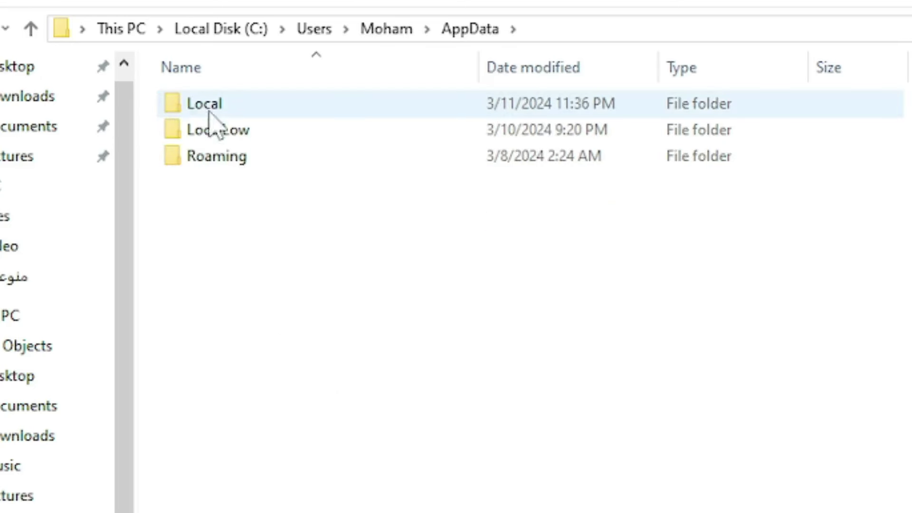
{"action": "double_click", "coordinate": [208, 106]}
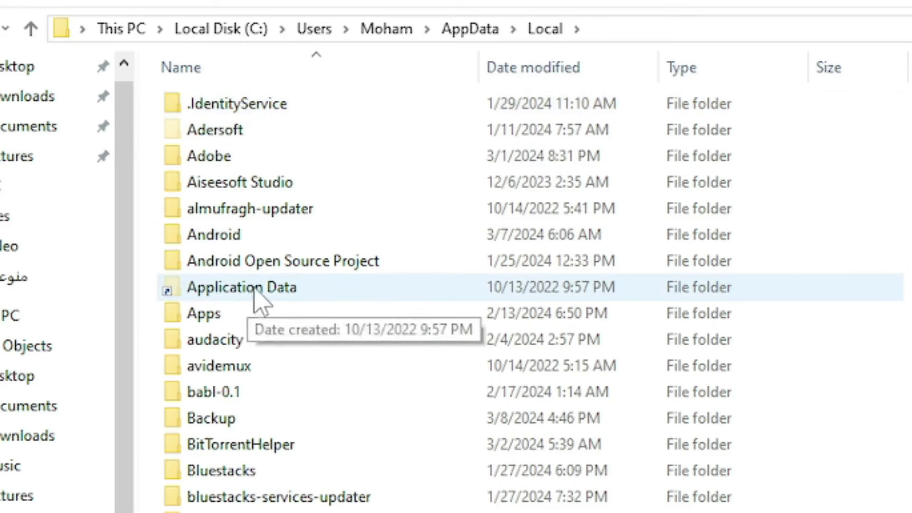
{"action": "double_click", "coordinate": [216, 238]}
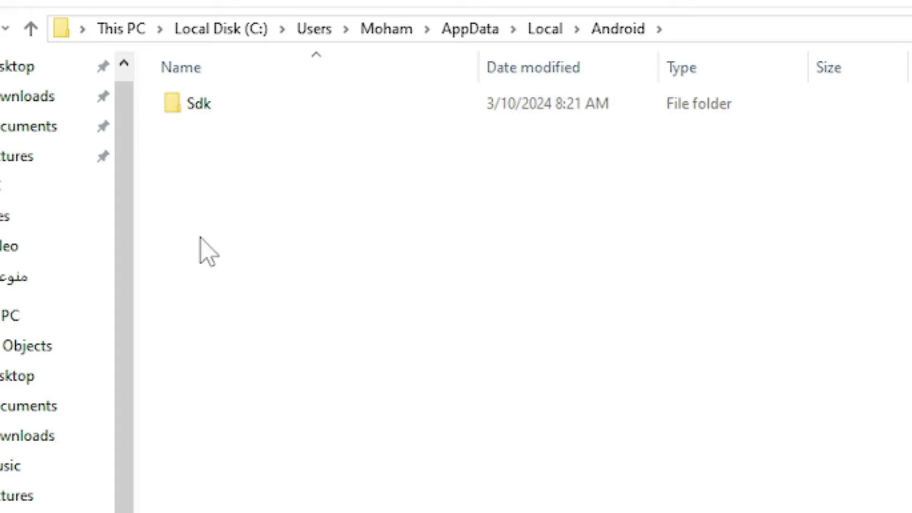
{"action": "left_click", "coordinate": [190, 109]}
{"action": "double_click", "coordinate": [191, 109]}
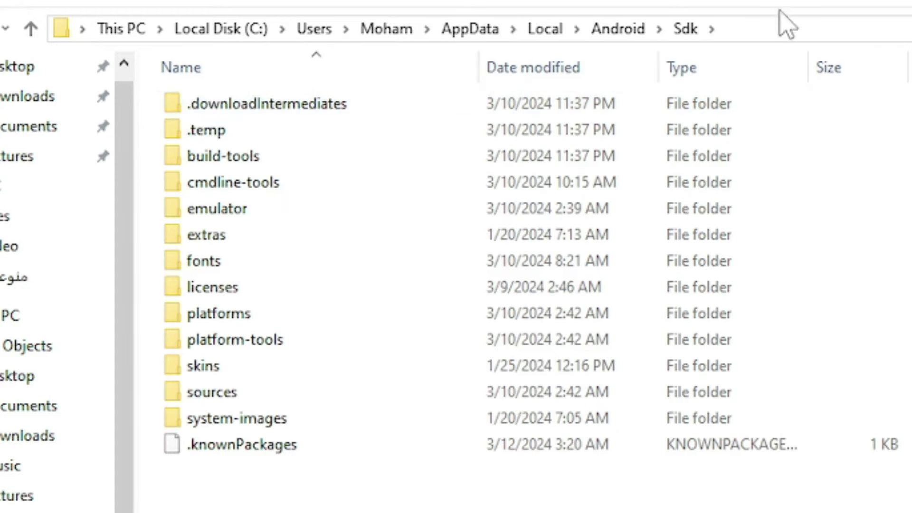
- Copy the full path of the Android Sdk folder
{"action": "left_click", "coordinate": [740, 30]}
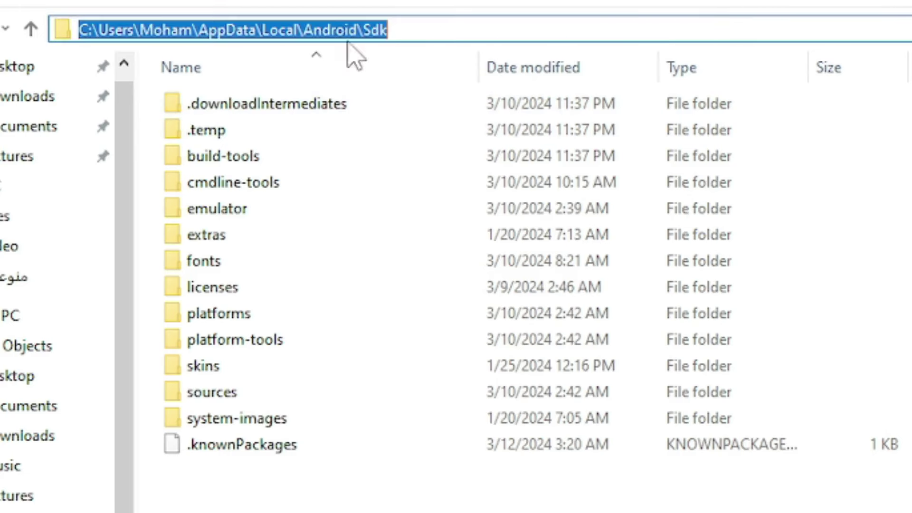
{"action": "right_click", "coordinate": [331, 30]}
{"action": "left_click", "coordinate": [398, 133]}
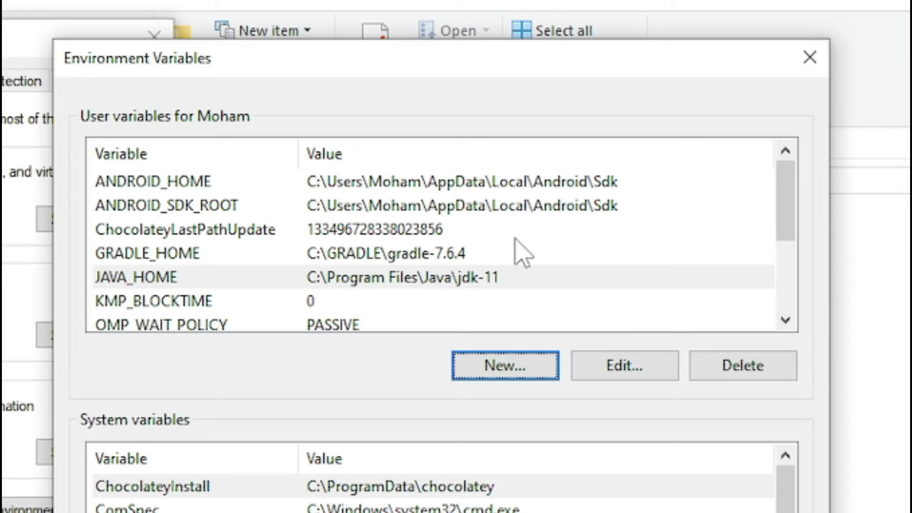
- Try out a new user variable with the copied Android Sdk path as its value, and discard it without saving
{"action": "left_click", "coordinate": [525, 366]}
{"action": "left_click", "coordinate": [218, 431]}
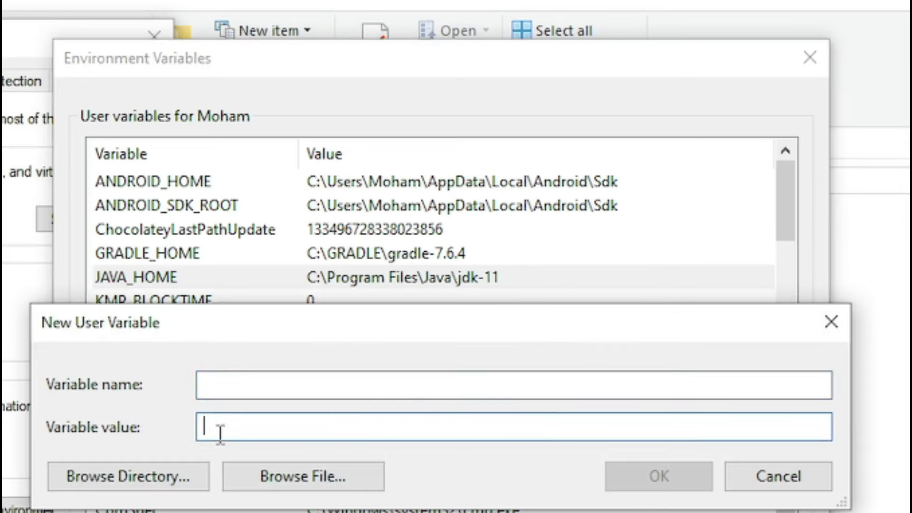
{"action": "right_click", "coordinate": [217, 433]}
{"action": "left_click", "coordinate": [266, 512]}
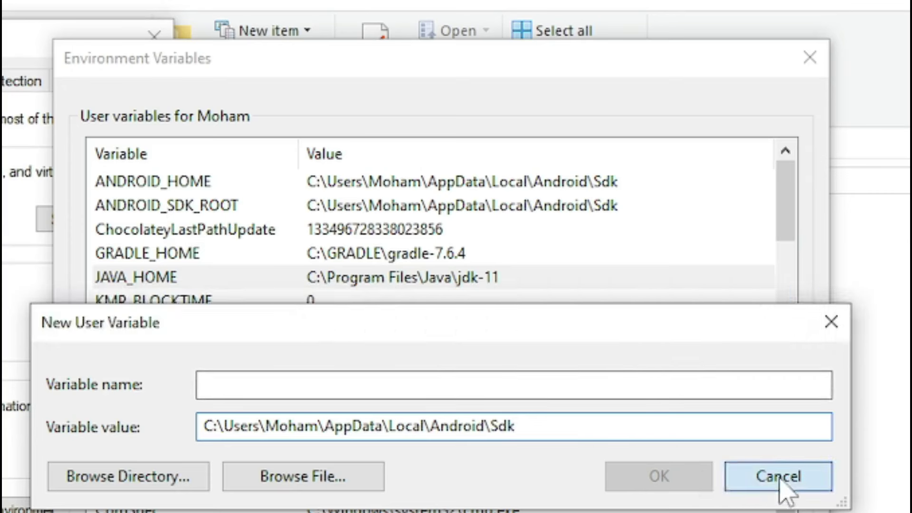
{"action": "left_click", "coordinate": [759, 479]}
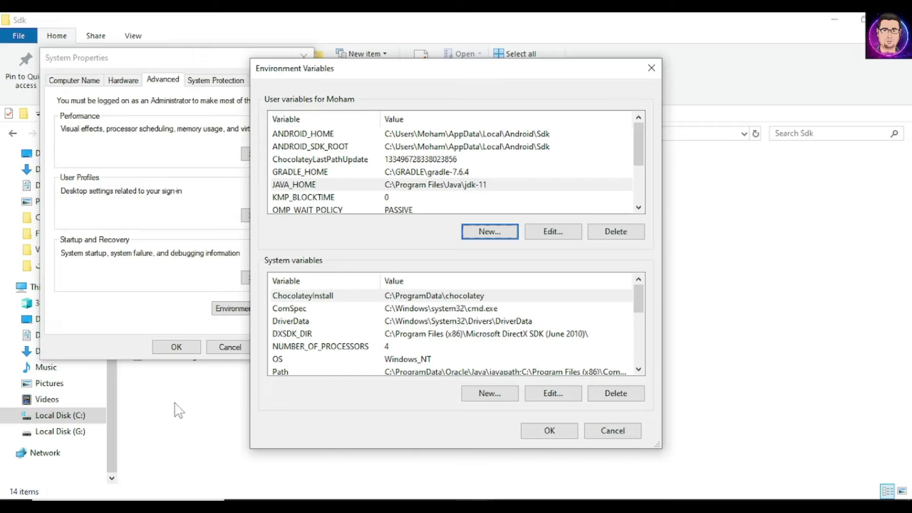
- Clear the view of the desktop and copy the gradle-7.6.4 folder from inside the desktop's gradle-7.6.4-all folder
{"action": "left_click", "coordinate": [174, 403]}
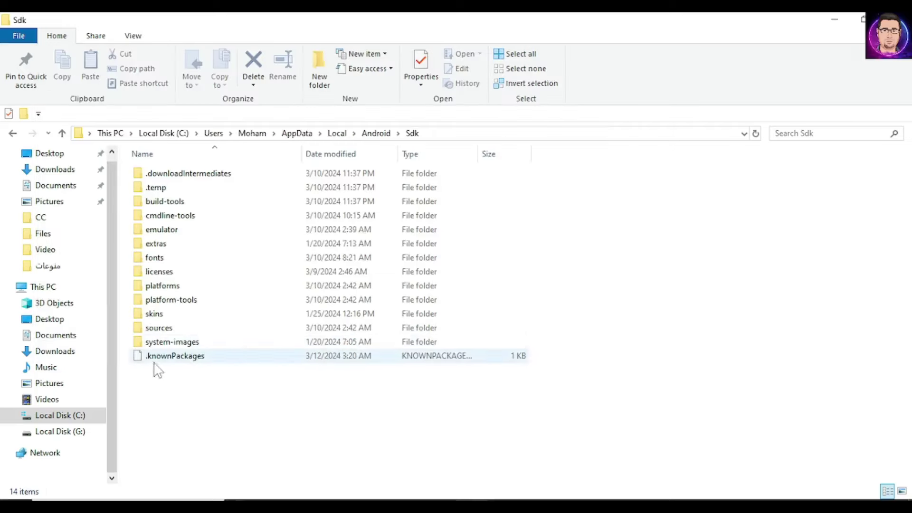
{"action": "left_click", "coordinate": [828, 20]}
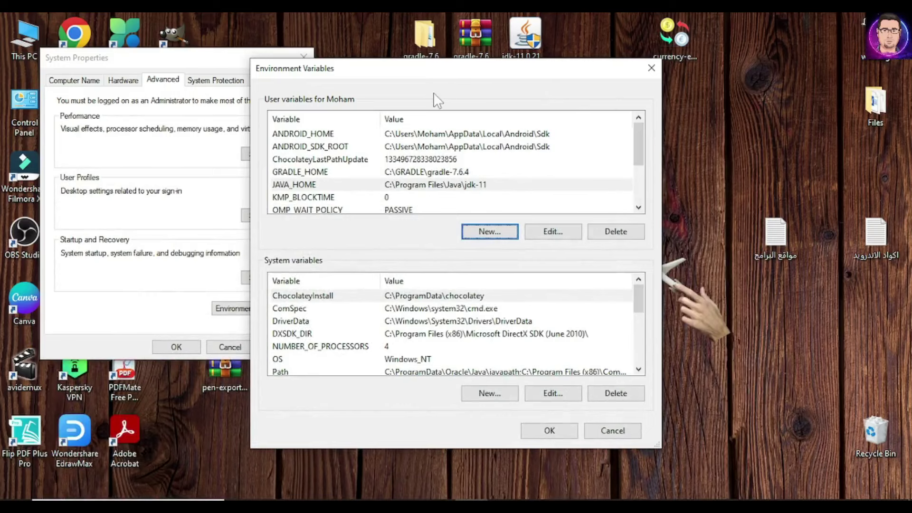
{"action": "left_click_drag", "start_coordinate": [589, 76], "coordinate": [649, 159]}
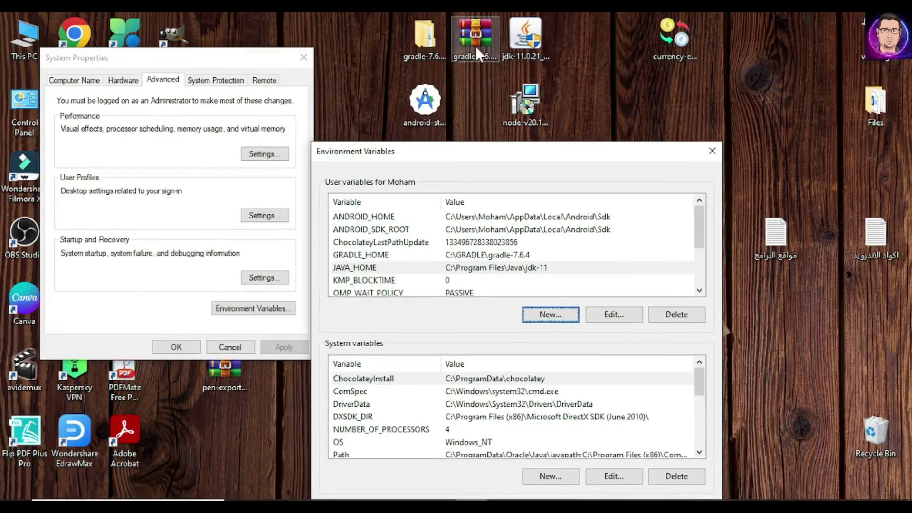
{"action": "double_click", "coordinate": [424, 43]}
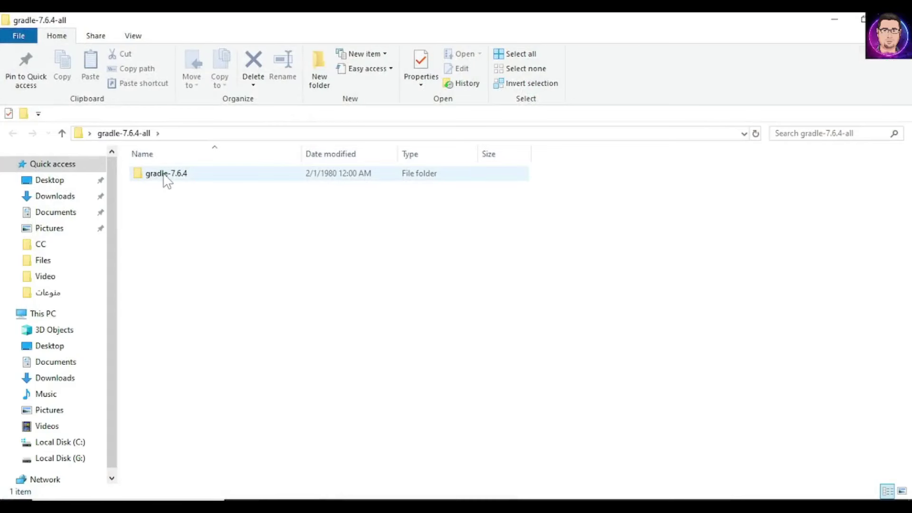
{"action": "left_click", "coordinate": [163, 173]}
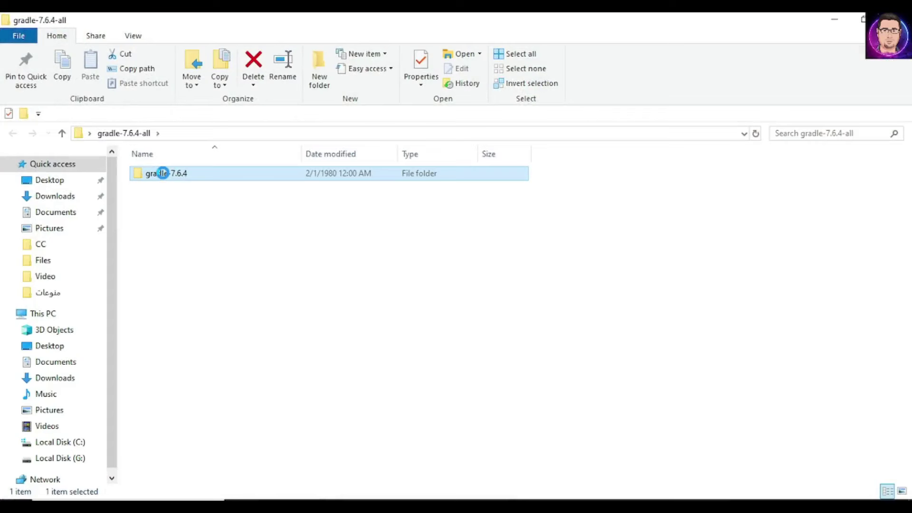
{"action": "right_click", "coordinate": [163, 173]}
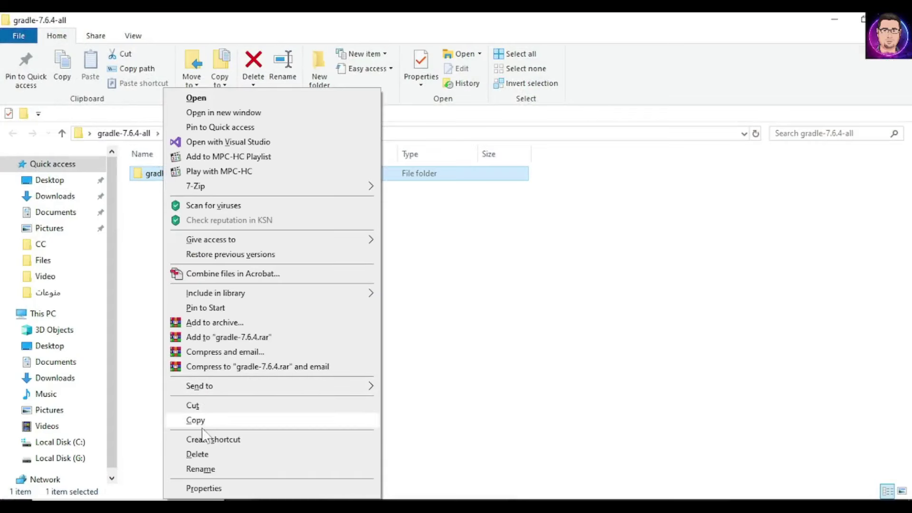
{"action": "left_click", "coordinate": [195, 421]}
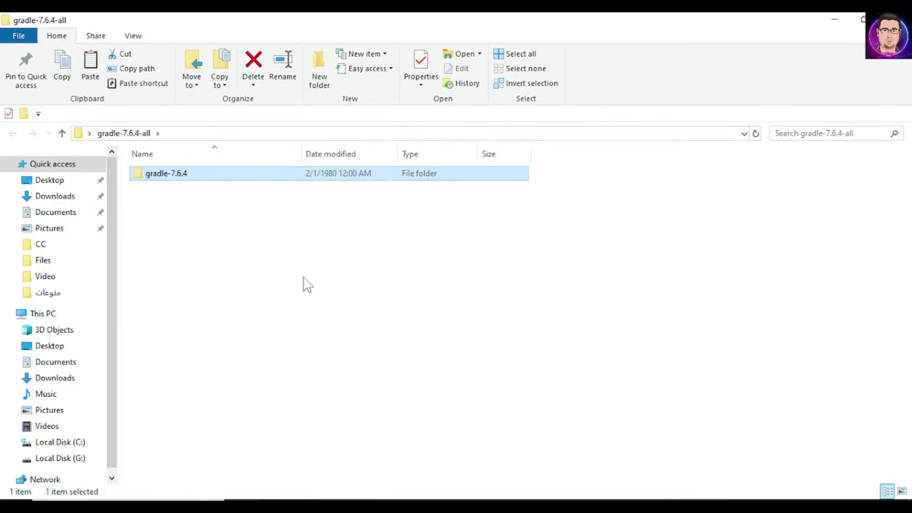
- Open the GRADLE folder on Local Disk (C:) and bring up its paste options, leaving them unused
{"action": "left_click", "coordinate": [71, 444]}
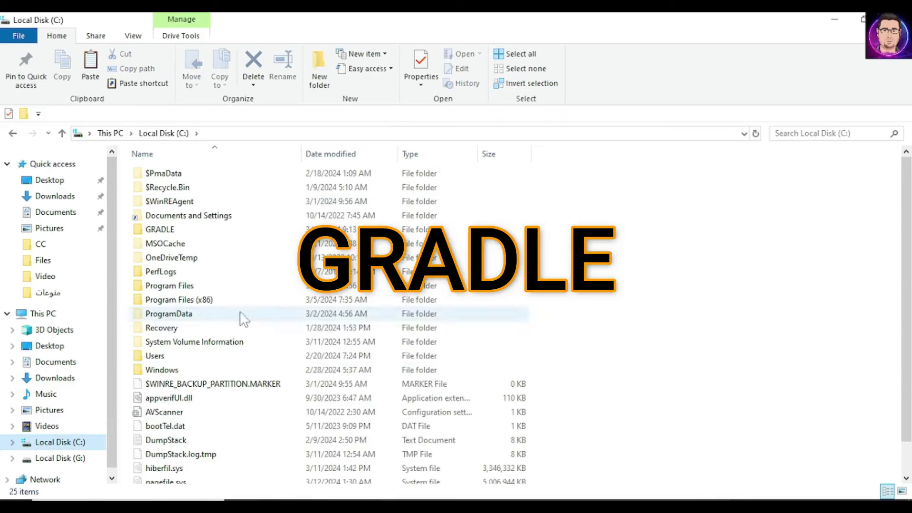
{"action": "double_click", "coordinate": [161, 231]}
{"action": "right_click", "coordinate": [228, 254]}
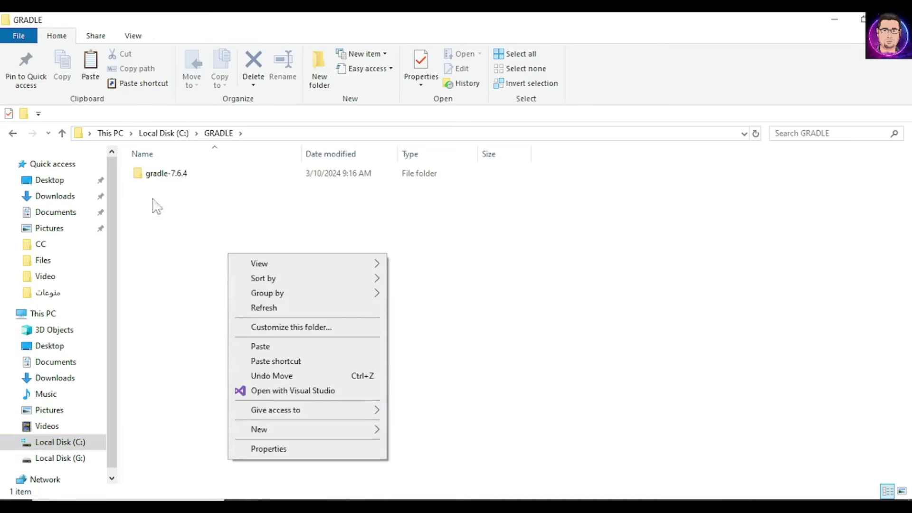
{"action": "left_click", "coordinate": [194, 233]}
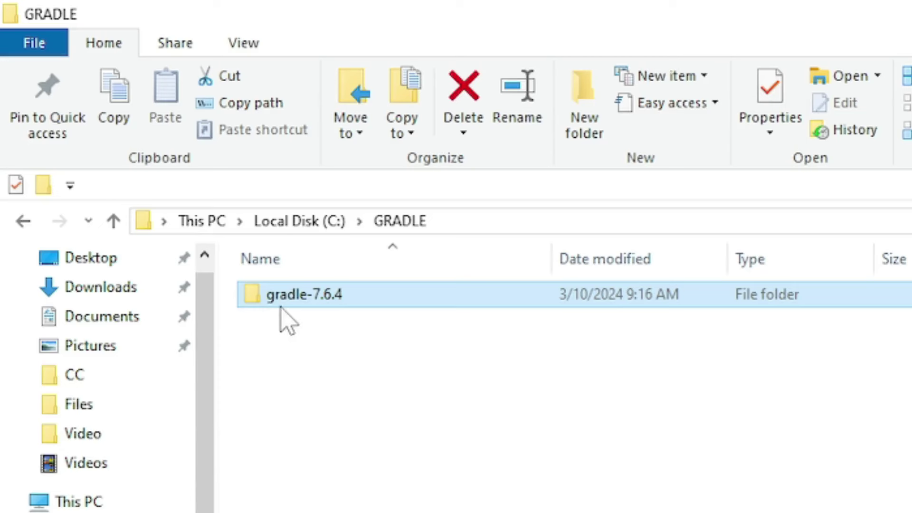
- Open the gradle-7.6.4 folder and copy its full path, C:\GRADLE\gradle-7.6.4
{"action": "double_click", "coordinate": [285, 304]}
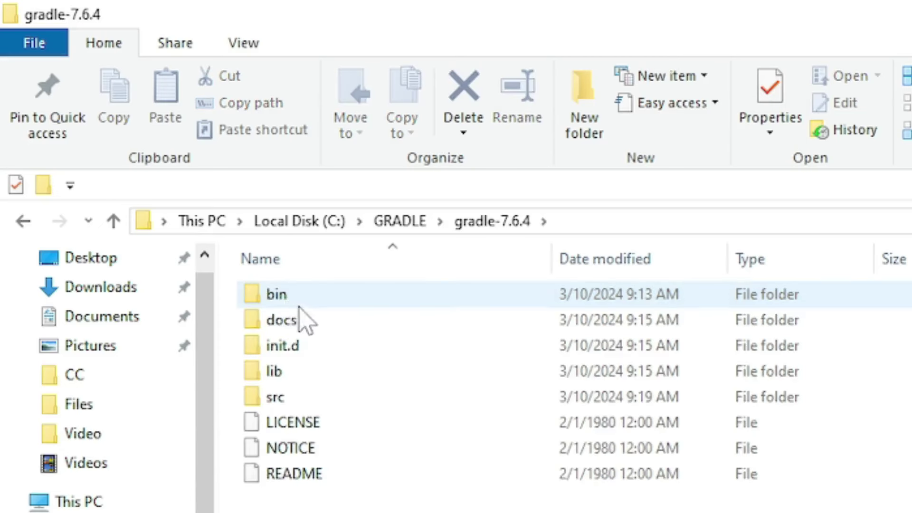
{"action": "left_click", "coordinate": [564, 224]}
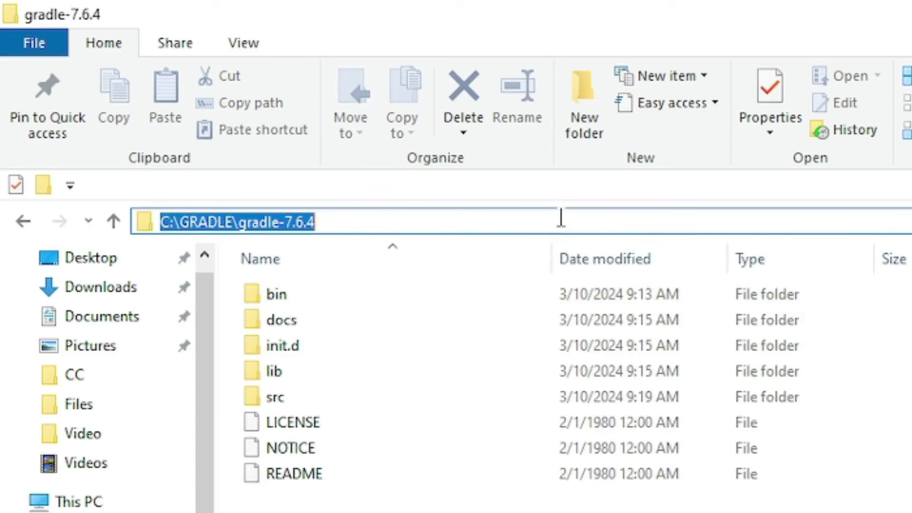
{"action": "right_click", "coordinate": [292, 223]}
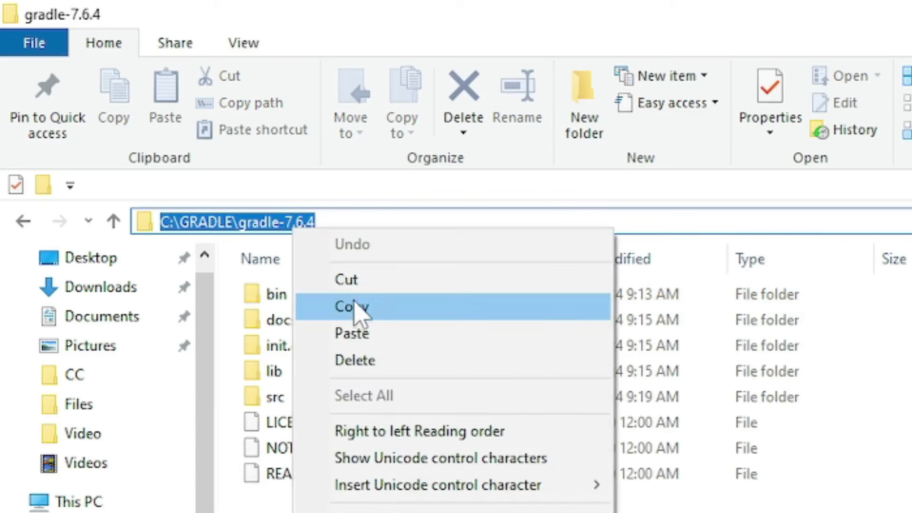
{"action": "left_click", "coordinate": [354, 306]}
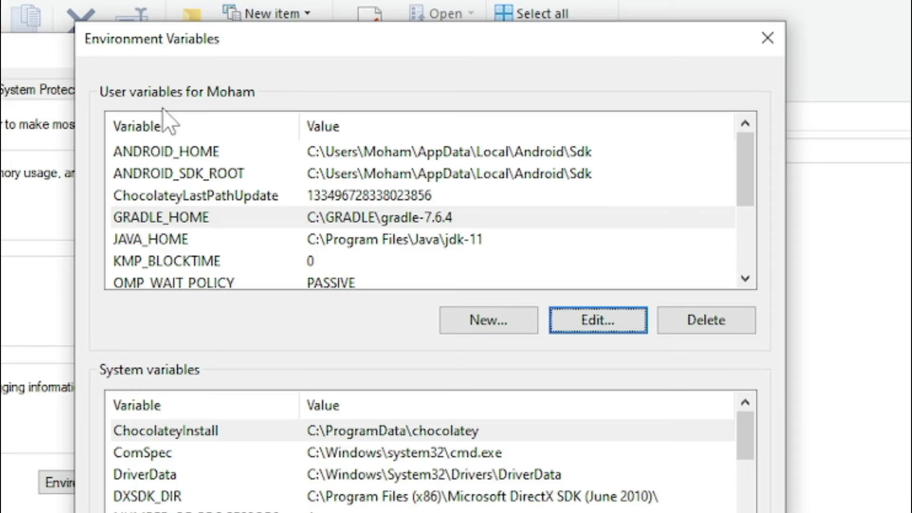
- Try out a new user variable with the value C:\GRADLE\gradle-7.6.4, and discard it without saving
{"action": "left_click", "coordinate": [472, 325]}
{"action": "left_click", "coordinate": [241, 375]}
{"action": "right_click", "coordinate": [241, 376]}
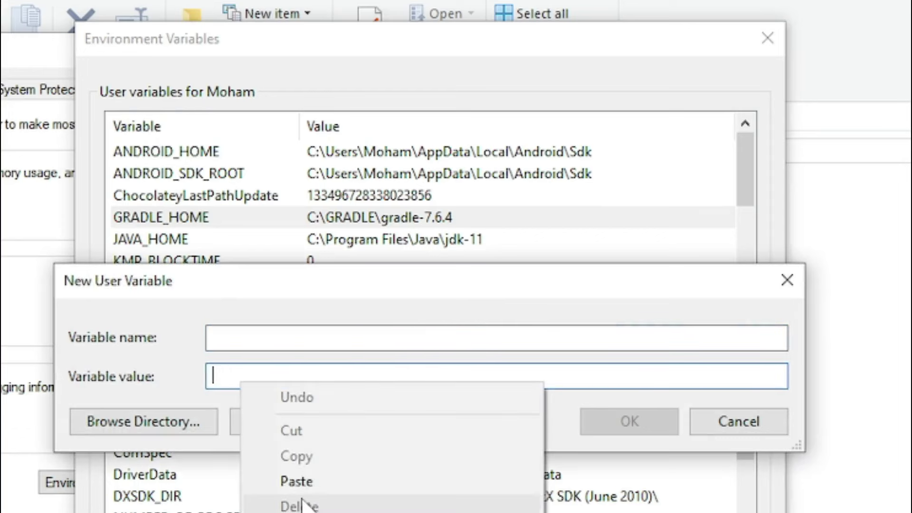
{"action": "left_click", "coordinate": [299, 481]}
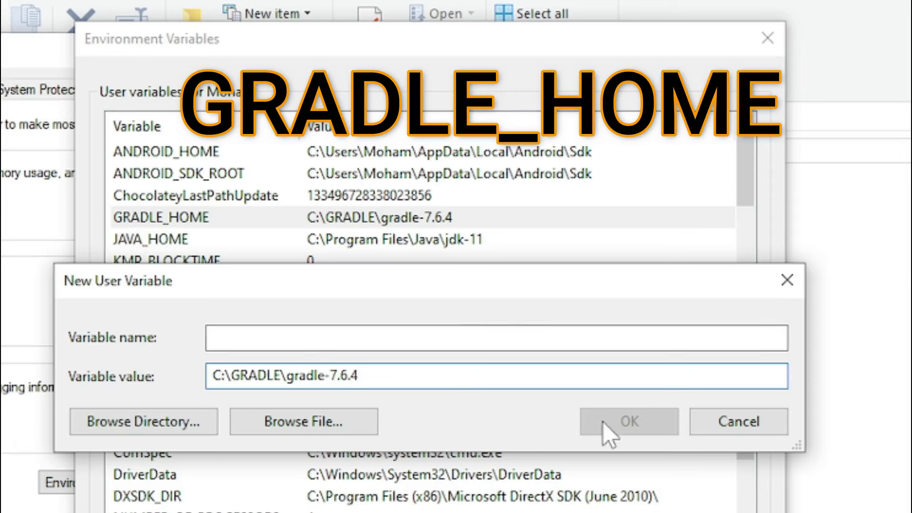
{"action": "left_click", "coordinate": [716, 425]}
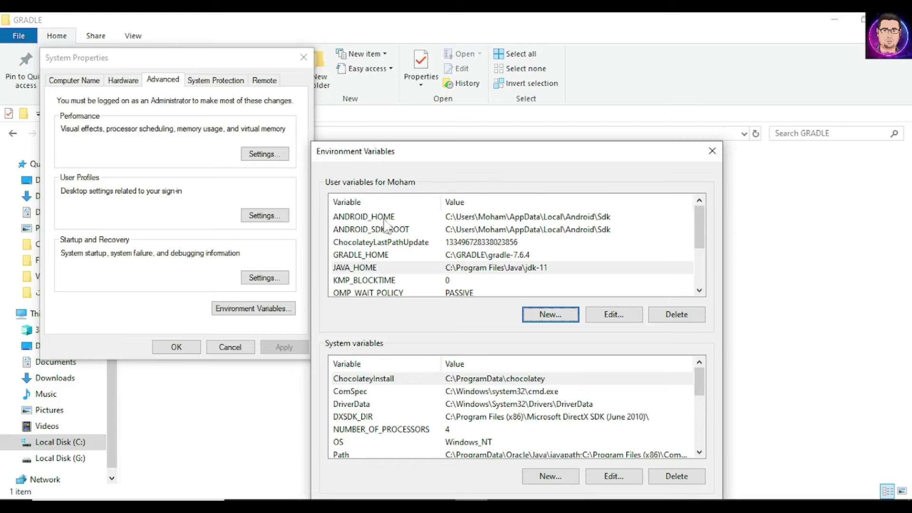
- Open the system variable Path for editing in the environment variables
{"action": "scroll", "coordinate": [402, 289], "scroll_direction": "down", "scroll_amount": 2}
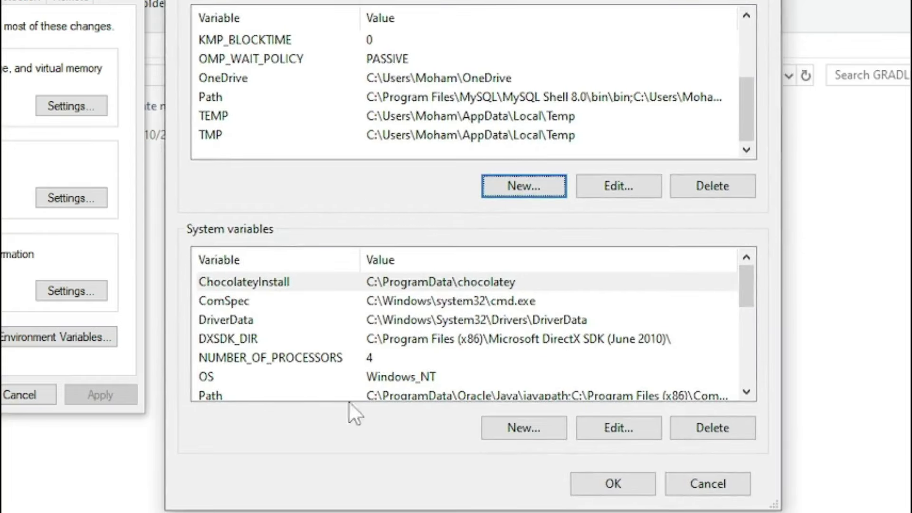
{"action": "left_click", "coordinate": [409, 398]}
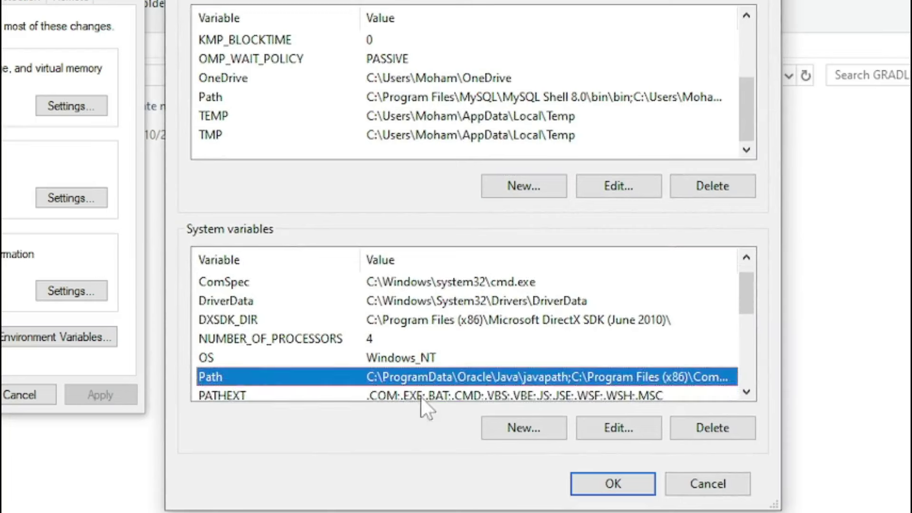
{"action": "left_click", "coordinate": [612, 430]}
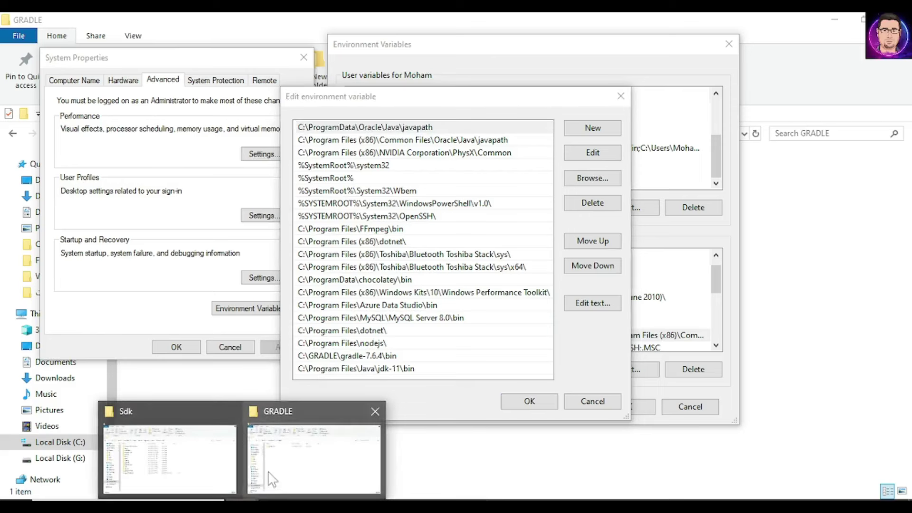
- Open the bin folder inside gradle-7.6.4 in the GRADLE folder and copy its full path, C:\GRADLE\gradle-7.6.4\bin
{"action": "left_click", "coordinate": [283, 462]}
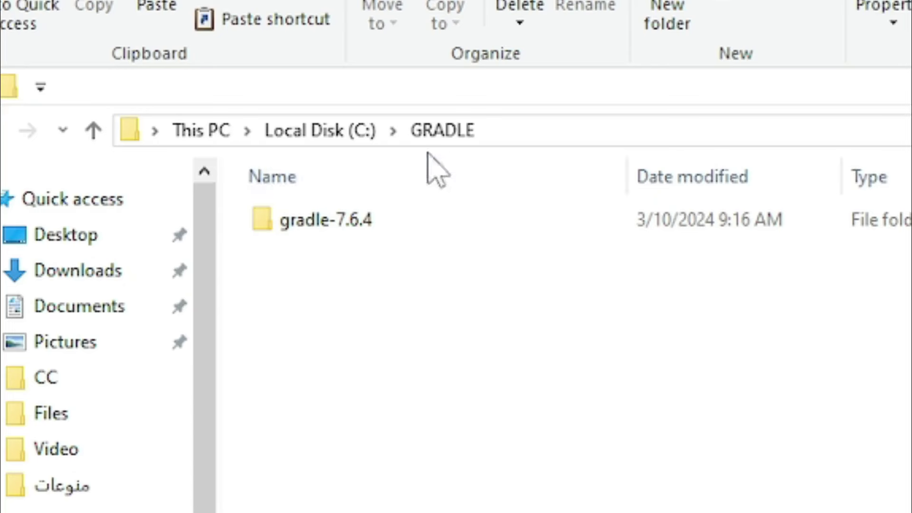
{"action": "double_click", "coordinate": [310, 222]}
{"action": "double_click", "coordinate": [301, 232]}
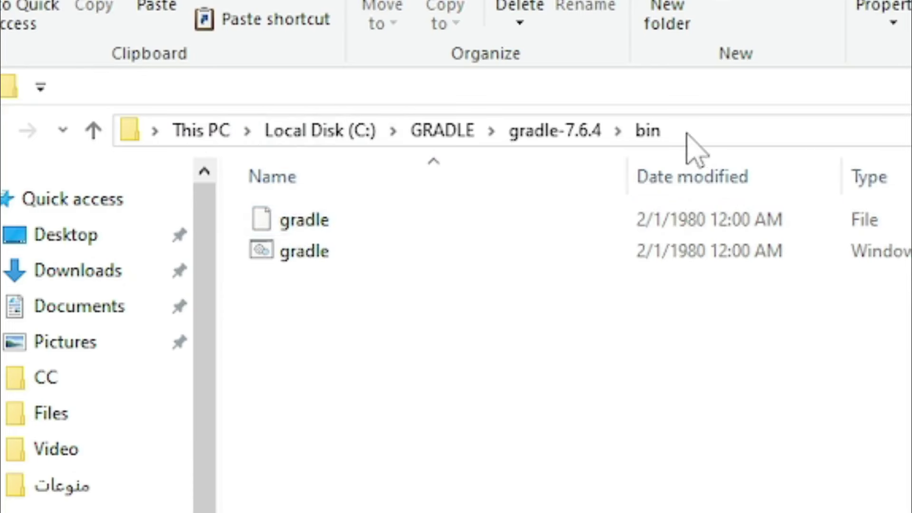
{"action": "left_click", "coordinate": [692, 134]}
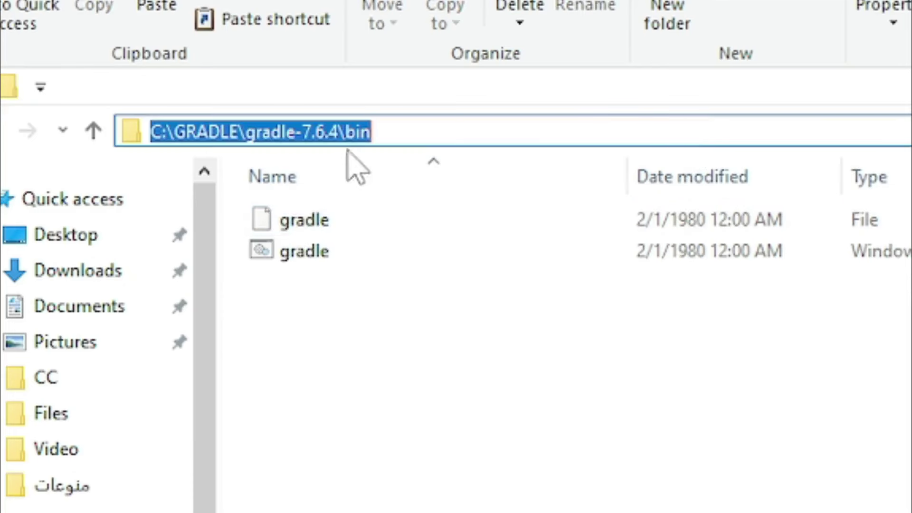
{"action": "right_click", "coordinate": [335, 135]}
{"action": "left_click", "coordinate": [399, 230]}
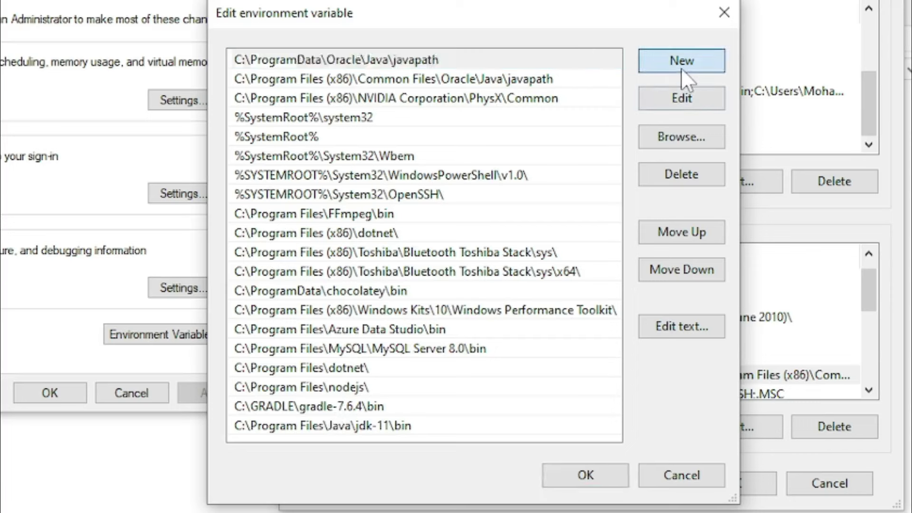
- Add the copied path C:\GRADLE\gradle-7.6.4\bin as a new entry in the system Path variable
{"action": "left_click", "coordinate": [592, 131]}
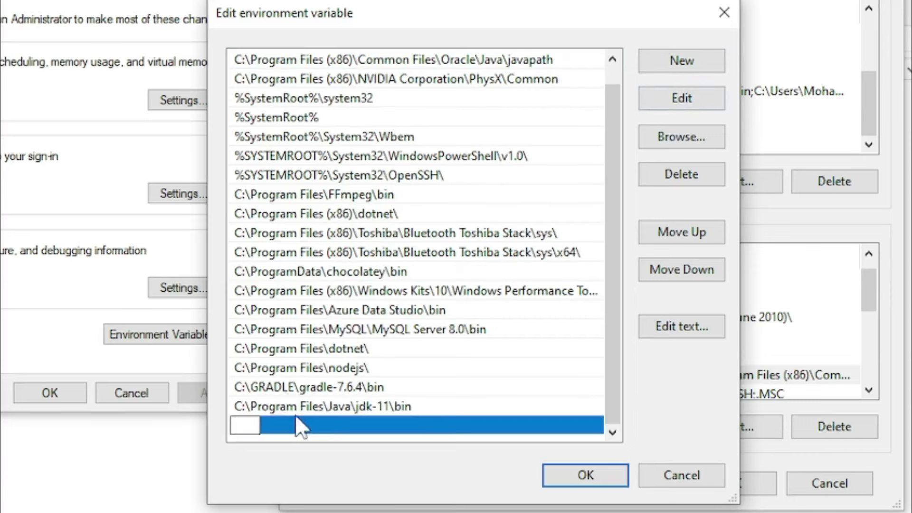
{"action": "right_click", "coordinate": [242, 425]}
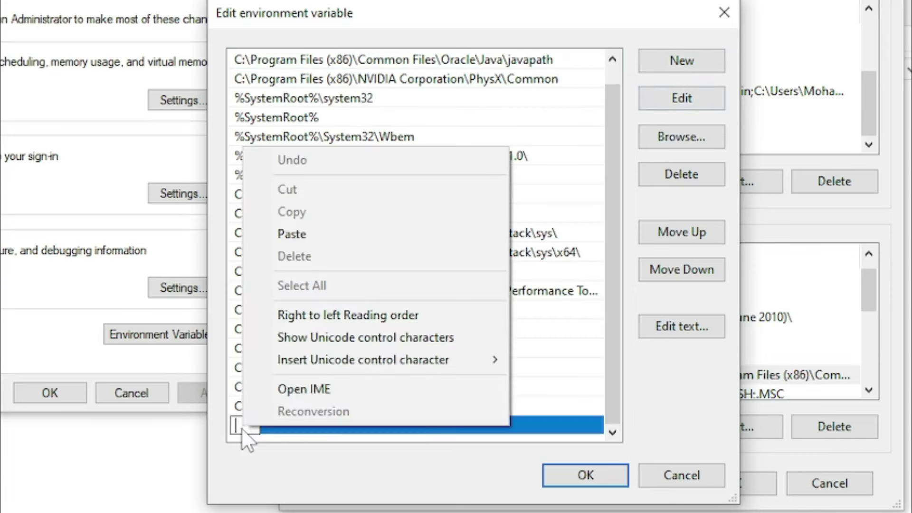
{"action": "left_click", "coordinate": [285, 234]}
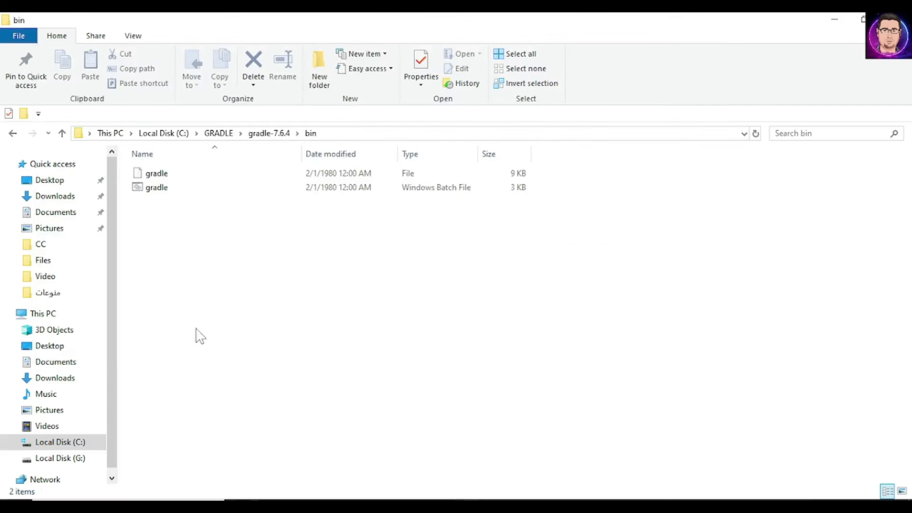
- Browse to the jdk-11 bin folder under Program Files\Java on Local Disk (C:) and copy its path, C:\Program Files\Java\jdk-11\bin
{"action": "left_click", "coordinate": [61, 134]}
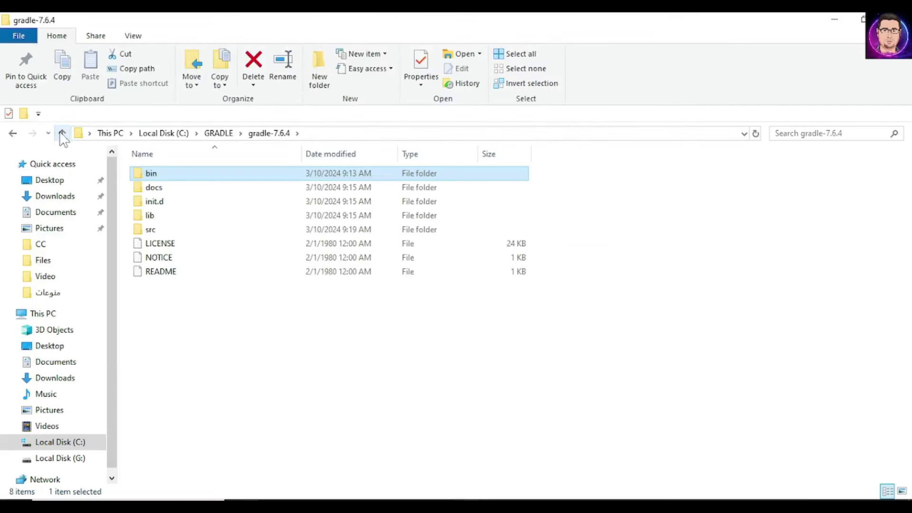
{"action": "left_click", "coordinate": [68, 444]}
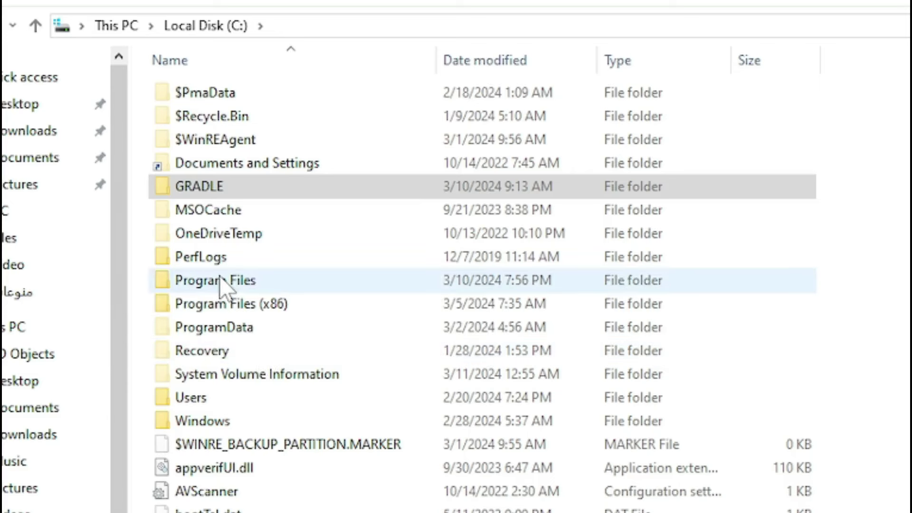
{"action": "double_click", "coordinate": [220, 280]}
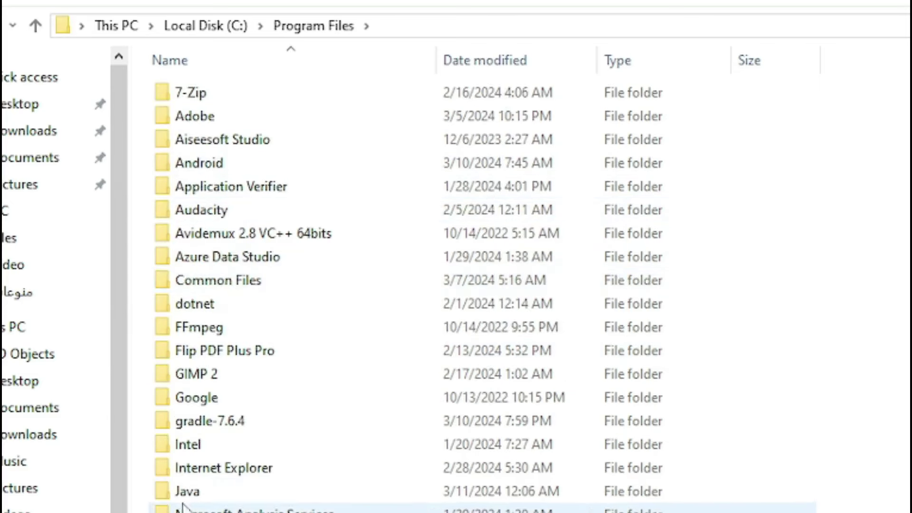
{"action": "left_click", "coordinate": [205, 493]}
{"action": "double_click", "coordinate": [205, 492]}
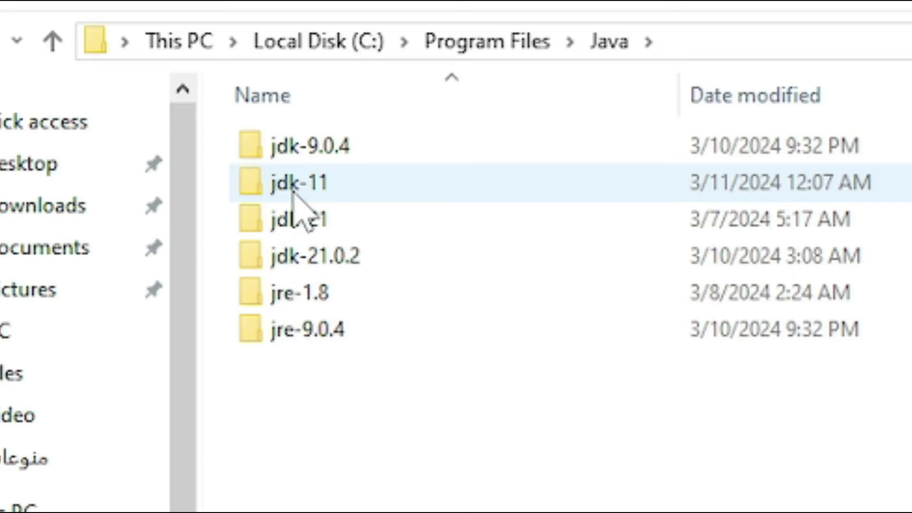
{"action": "mouse_move", "coordinate": [293, 189]}
{"action": "double_click", "coordinate": [281, 188]}
{"action": "double_click", "coordinate": [279, 152]}
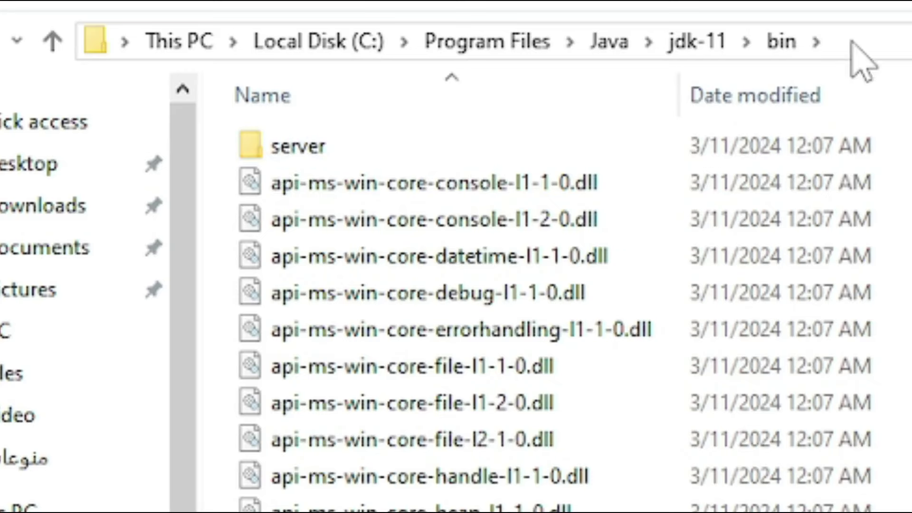
{"action": "left_click", "coordinate": [851, 43]}
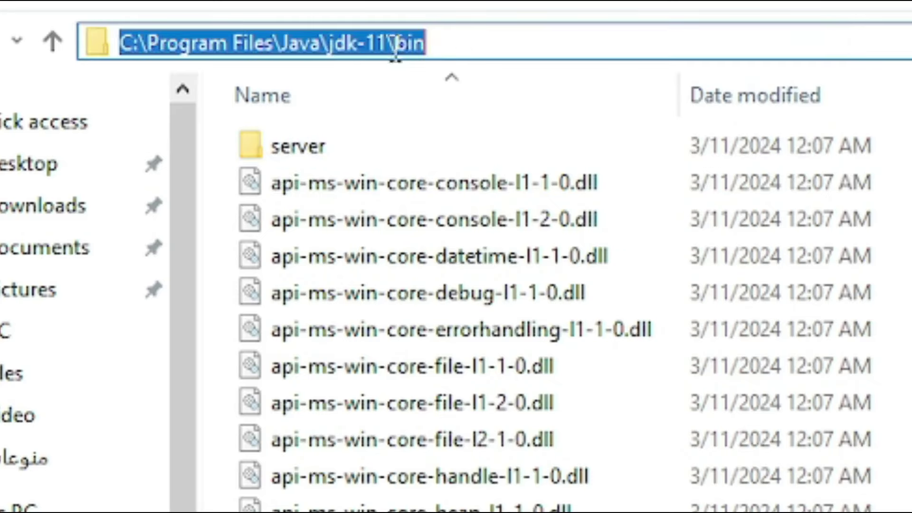
{"action": "right_click", "coordinate": [359, 44]}
{"action": "left_click", "coordinate": [449, 159]}
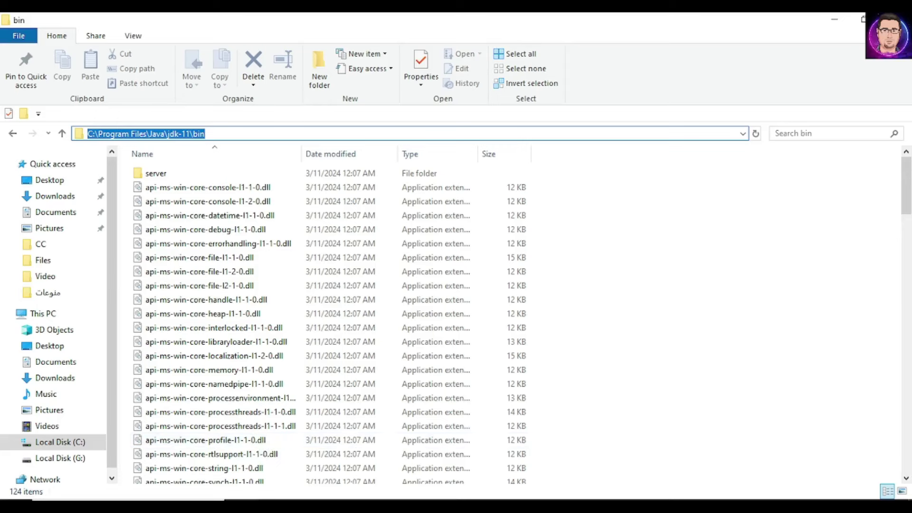
- Start a blank Path entry, discard it, and delete the duplicate C:\GRADLE\gradle-7.6.4\bin entry at the end of the list
{"action": "left_click", "coordinate": [492, 400]}
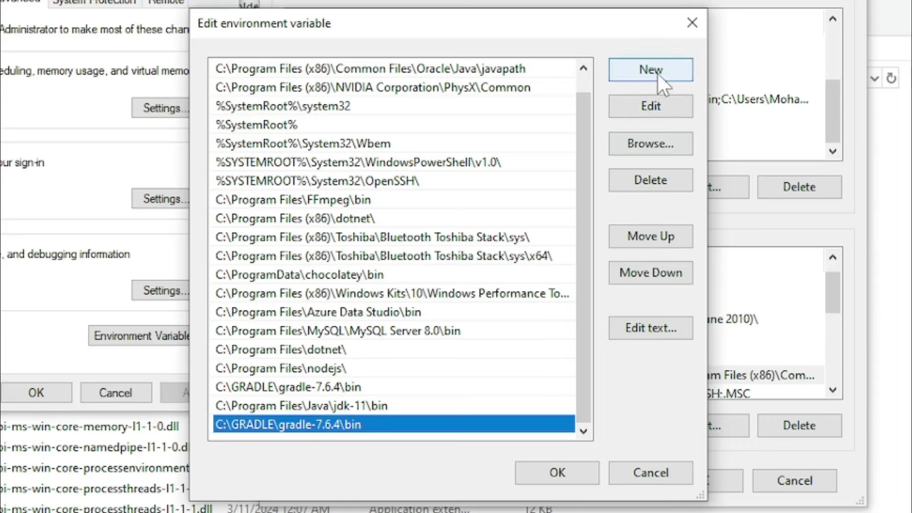
{"action": "left_click", "coordinate": [657, 74]}
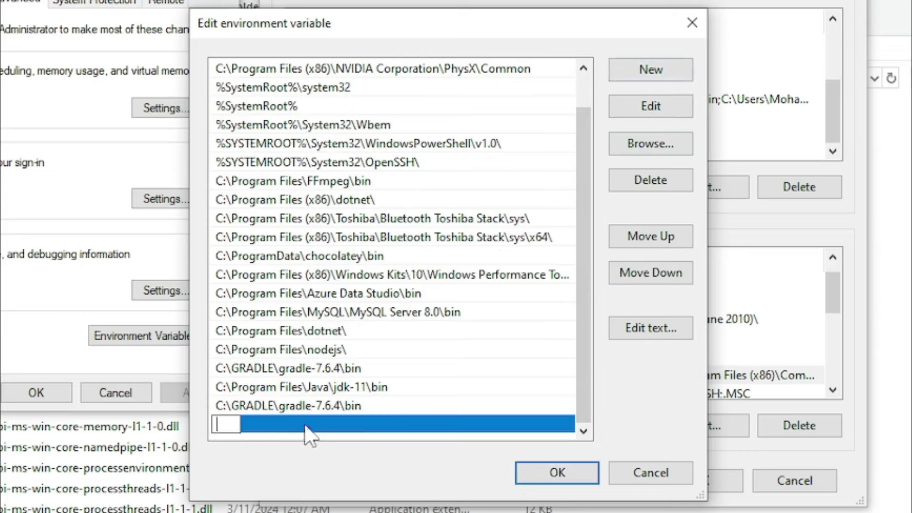
{"action": "left_click", "coordinate": [284, 407]}
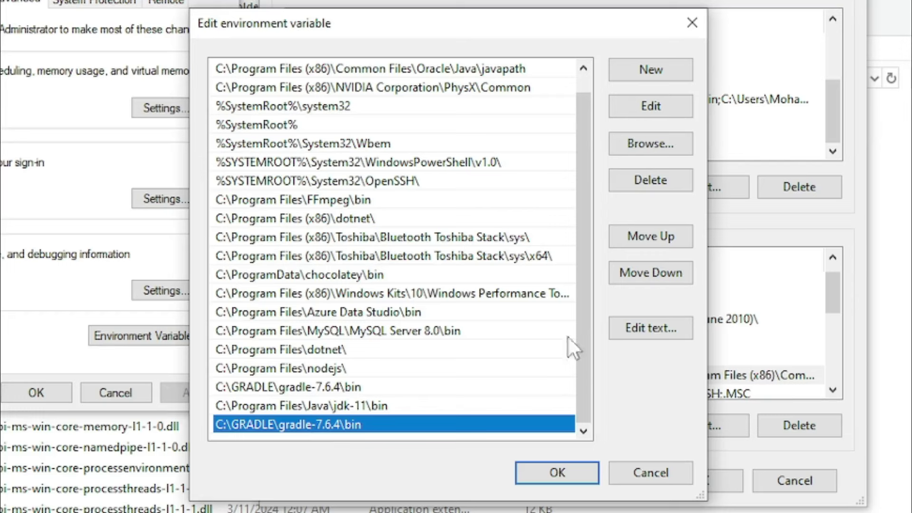
{"action": "left_click", "coordinate": [657, 186]}
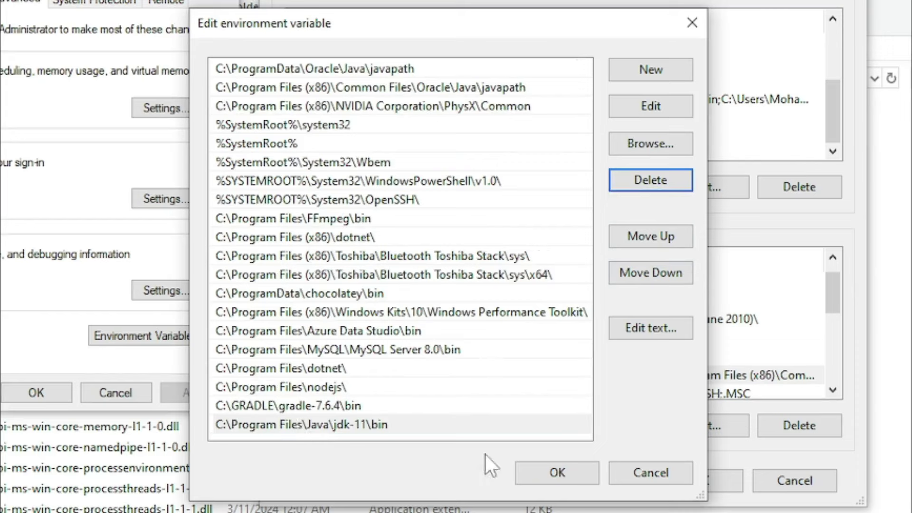
- Accept the Path list and close the Environment Variables and System Properties windows with their settings saved
{"action": "left_click", "coordinate": [532, 472]}
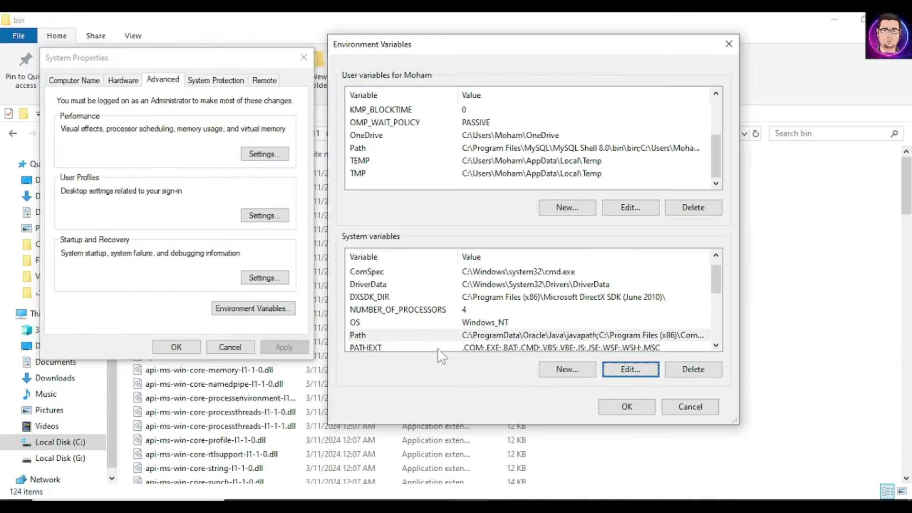
{"action": "left_click", "coordinate": [627, 408]}
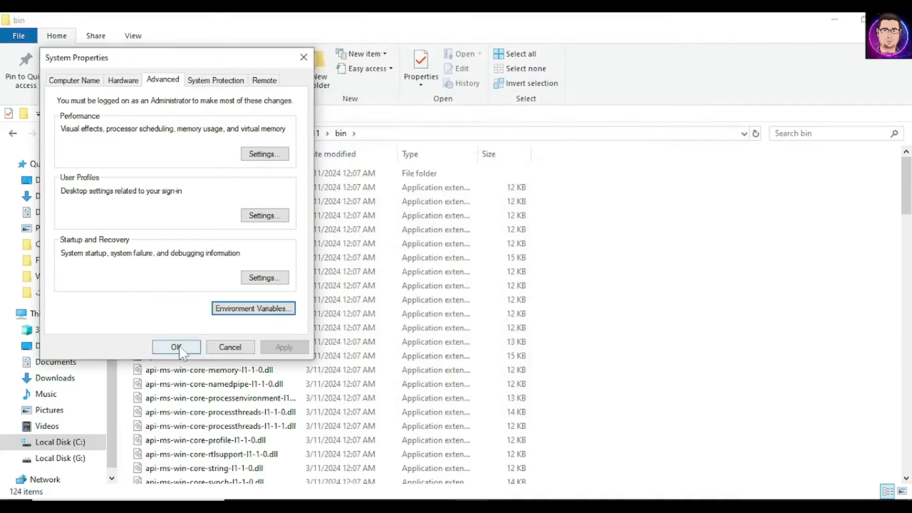
{"action": "left_click", "coordinate": [176, 347]}
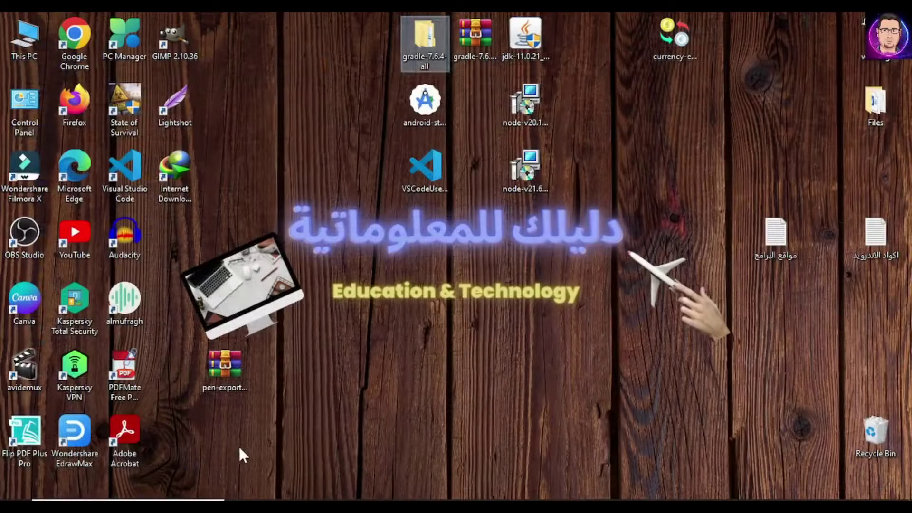
- Create a new folder named App on the desktop
{"action": "left_click", "coordinate": [554, 238]}
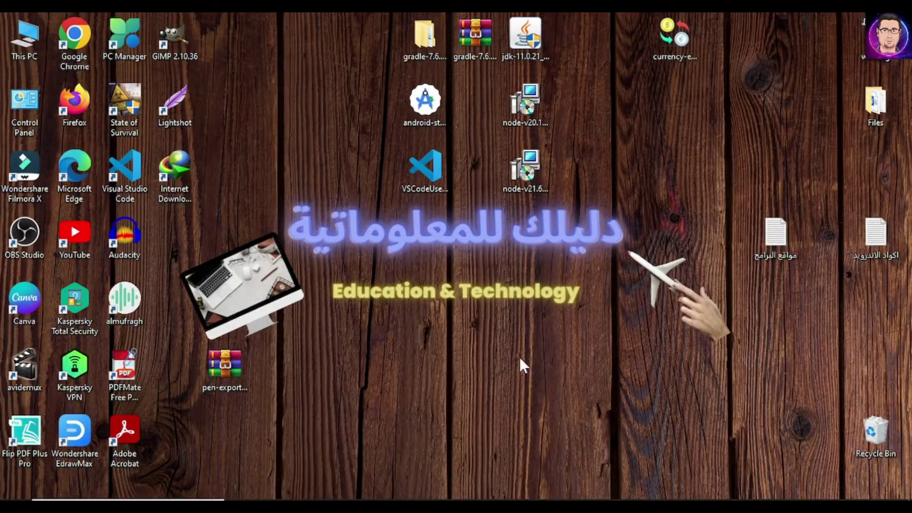
{"action": "right_click", "coordinate": [520, 360]}
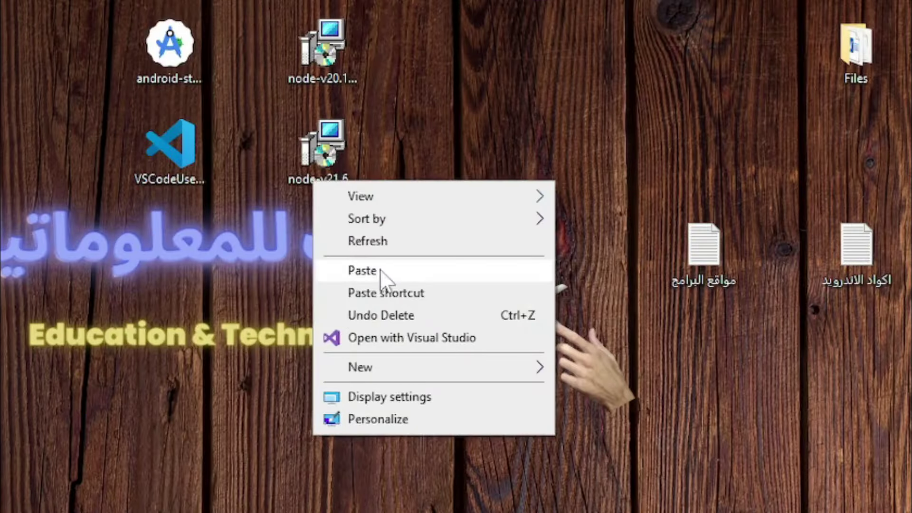
{"action": "mouse_move", "coordinate": [370, 366]}
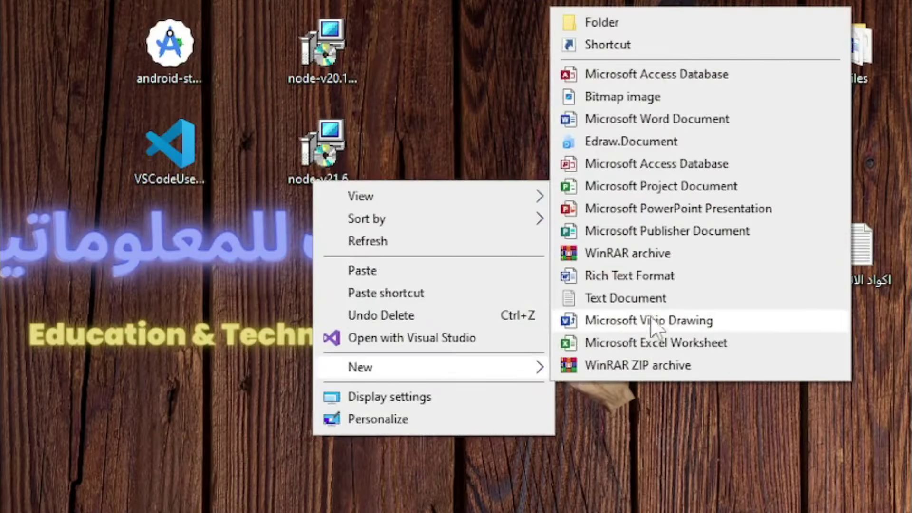
{"action": "left_click", "coordinate": [602, 22]}
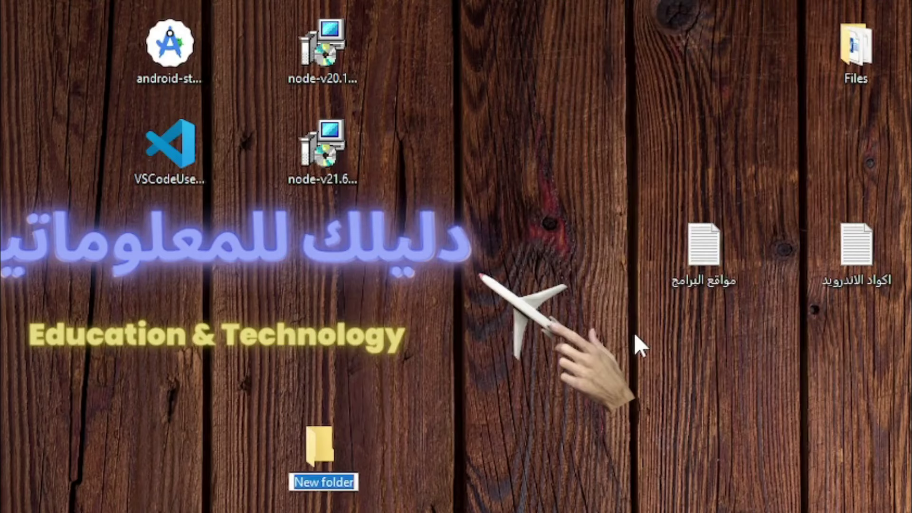
{"action": "type", "text": "App"}
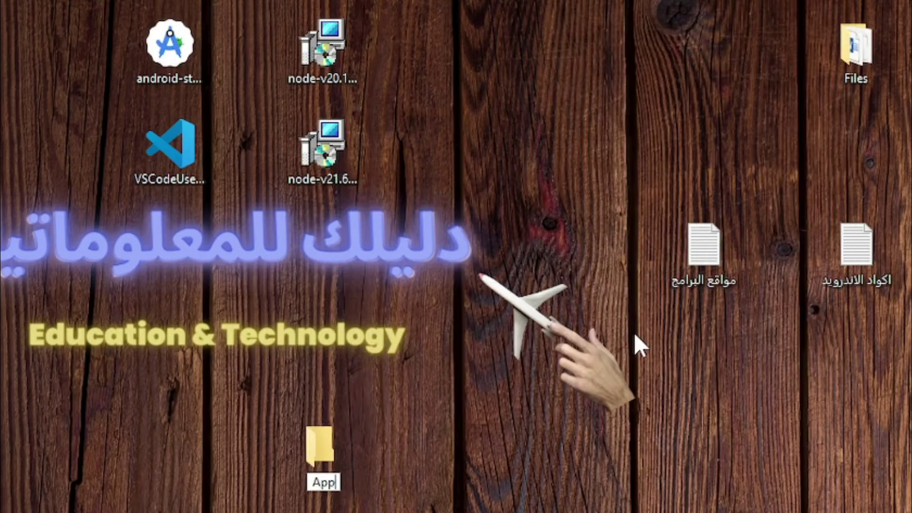
{"action": "key", "text": "Return"}
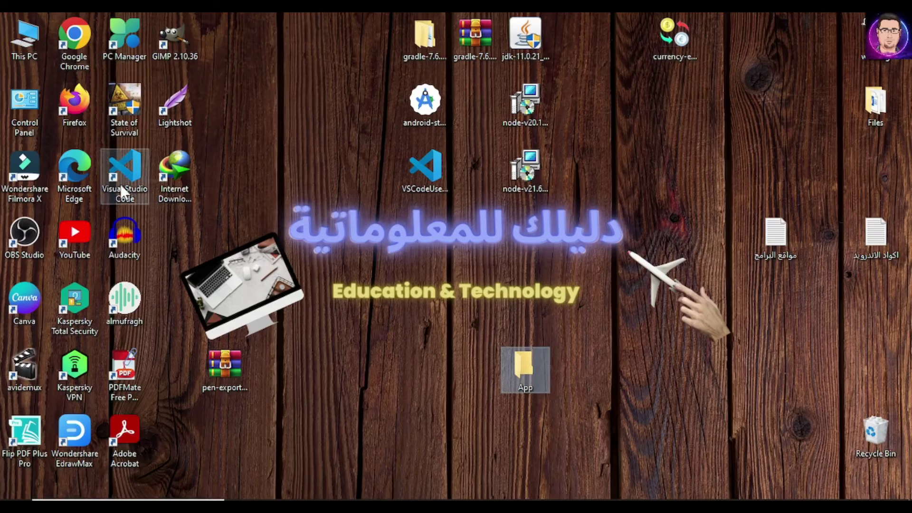
- Launch Visual Studio Code and open the App folder from the desktop as the workspace
{"action": "left_click", "coordinate": [124, 172]}
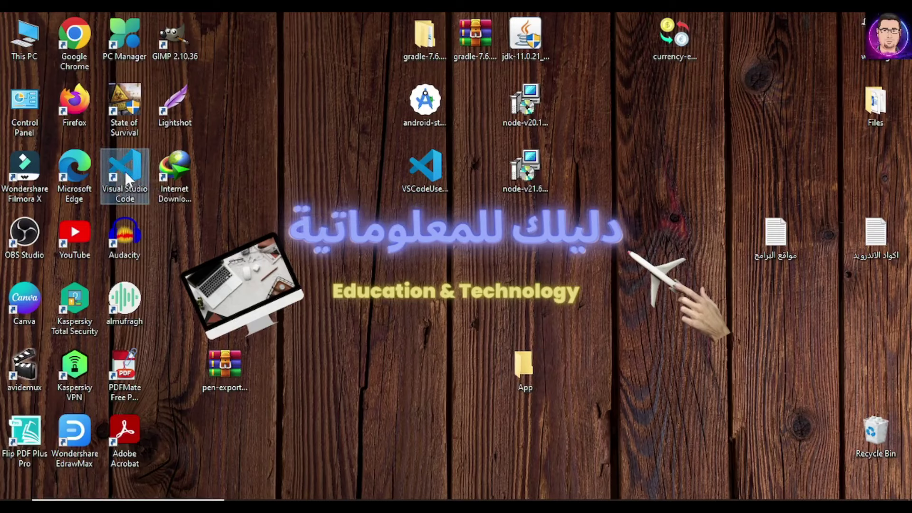
{"action": "double_click", "coordinate": [127, 172]}
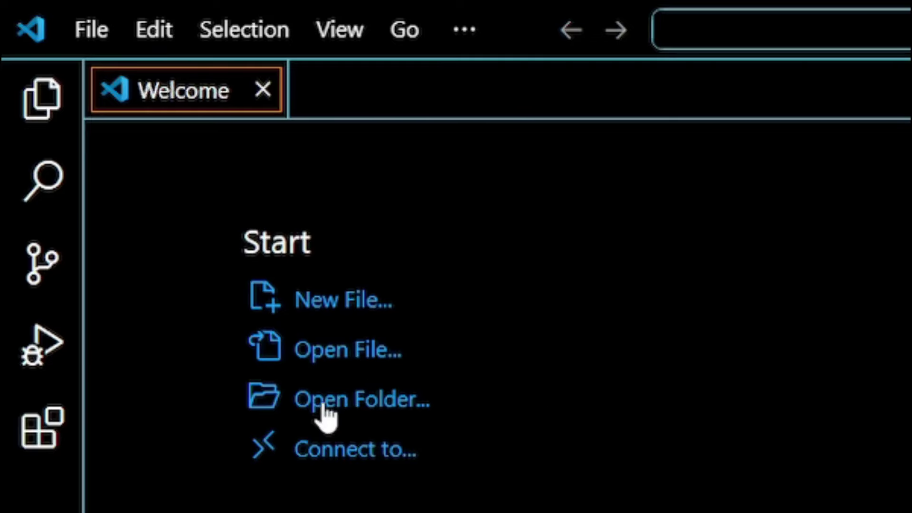
{"action": "left_click", "coordinate": [323, 403]}
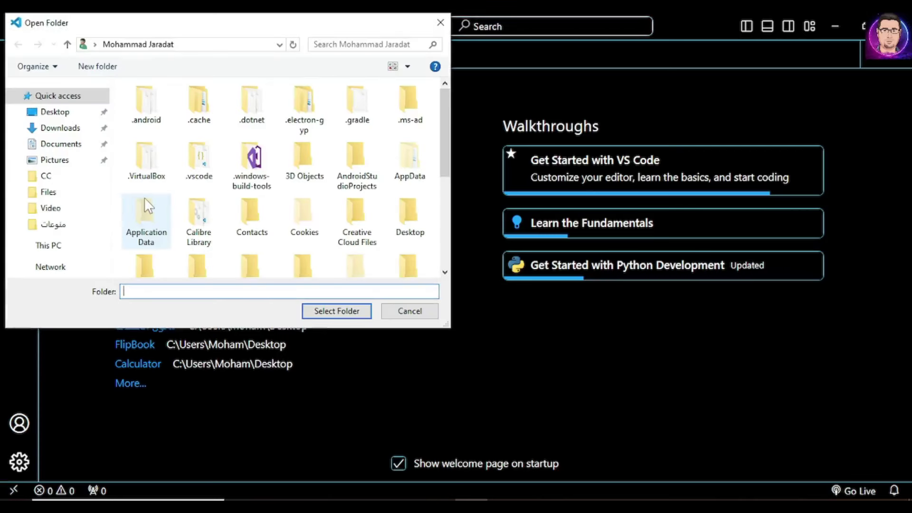
{"action": "left_click", "coordinate": [55, 113]}
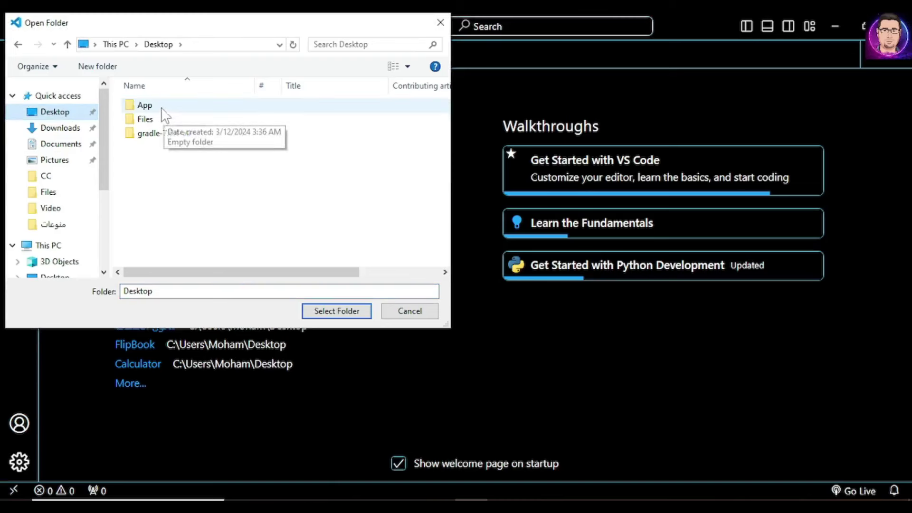
{"action": "left_click", "coordinate": [145, 106]}
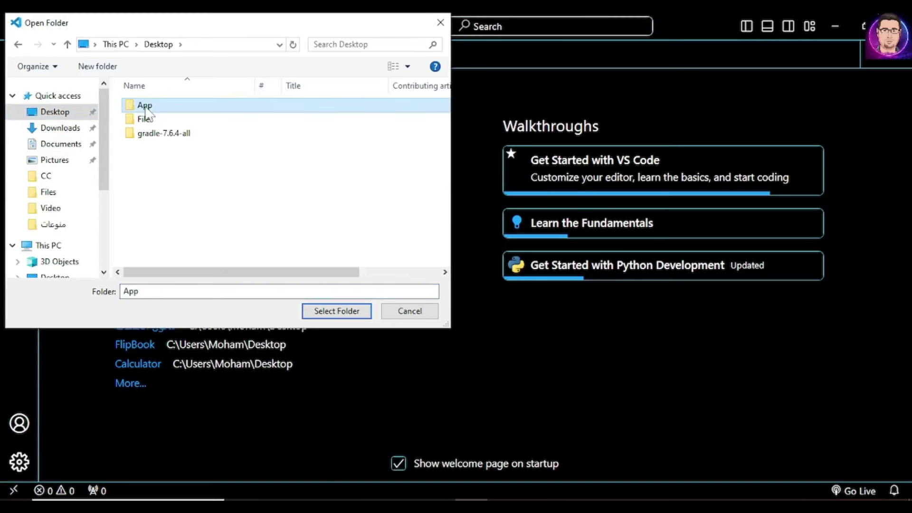
{"action": "left_click", "coordinate": [333, 310]}
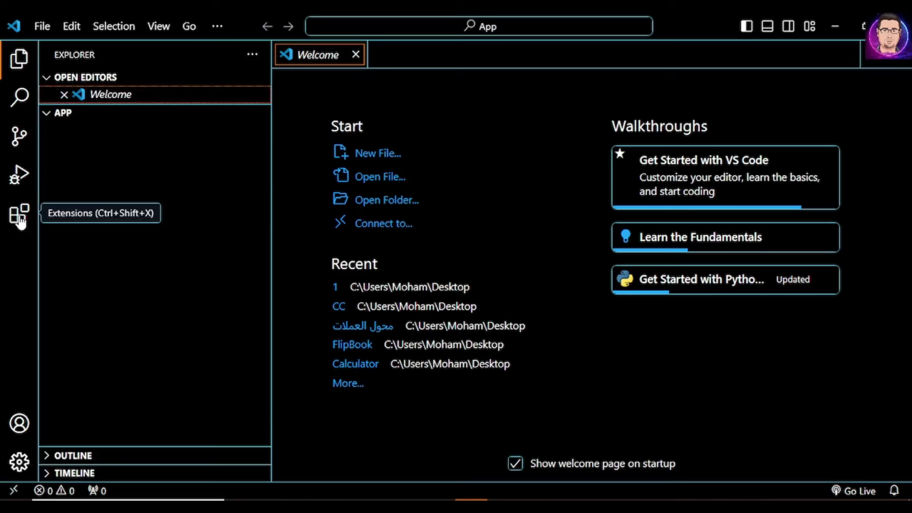
- Search the extensions marketplace for "cord", install Microsoft's Cordova Tools extension, and close its details page
{"action": "left_click", "coordinate": [20, 220]}
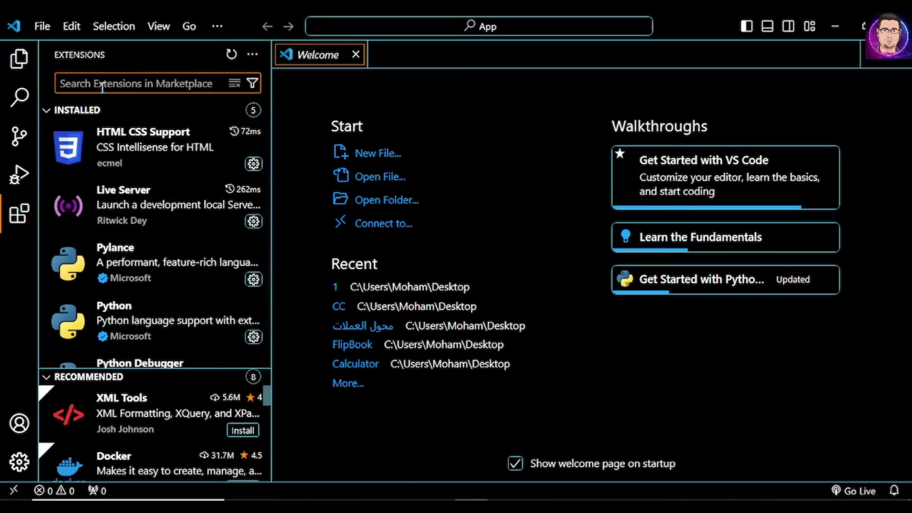
{"action": "type", "text": "cord"}
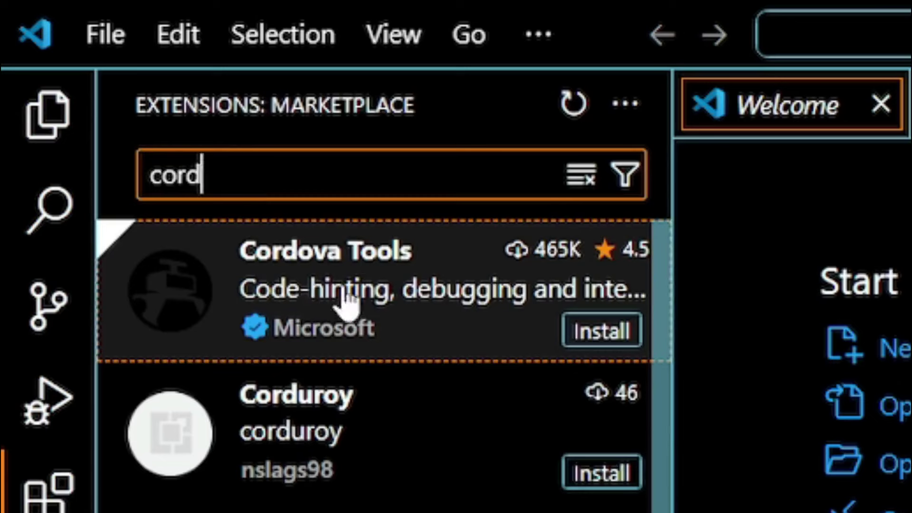
{"action": "left_click", "coordinate": [318, 302]}
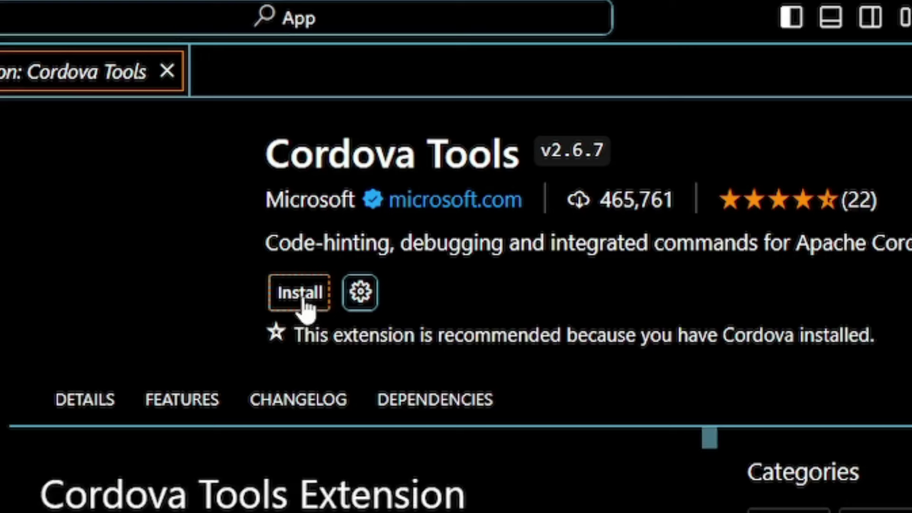
{"action": "left_click", "coordinate": [297, 306]}
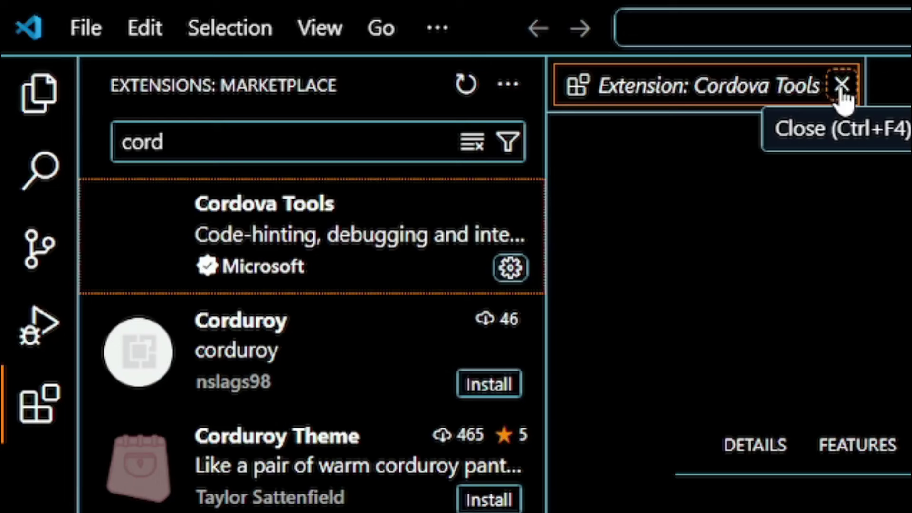
{"action": "left_click", "coordinate": [841, 88]}
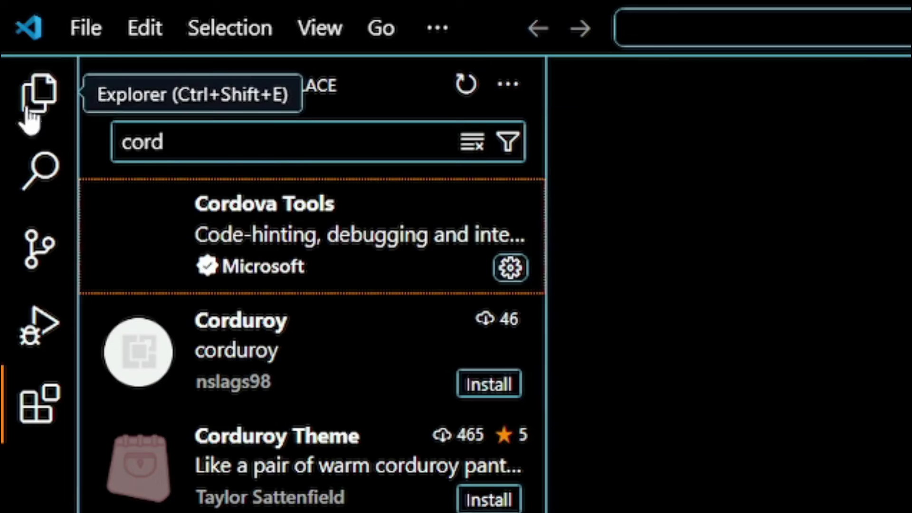
- Return to the file explorer and open a new terminal in the App folder
{"action": "left_click", "coordinate": [35, 98]}
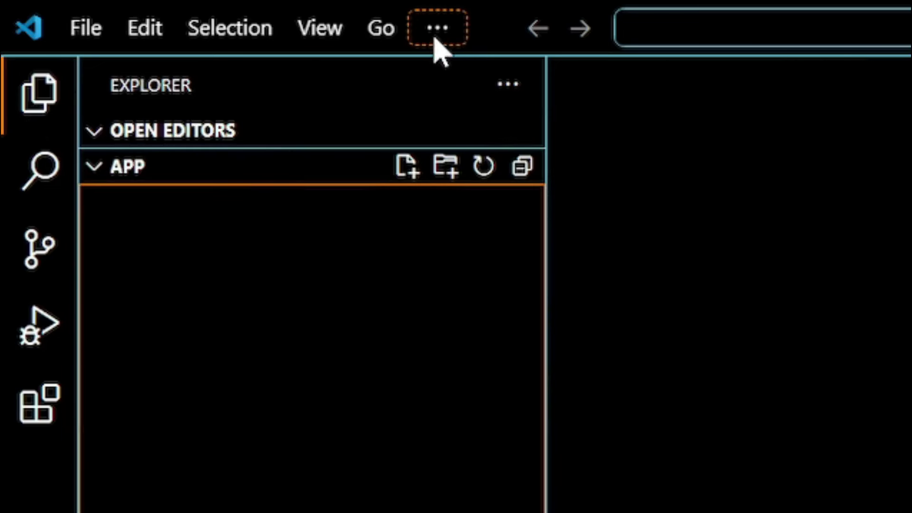
{"action": "left_click", "coordinate": [440, 36]}
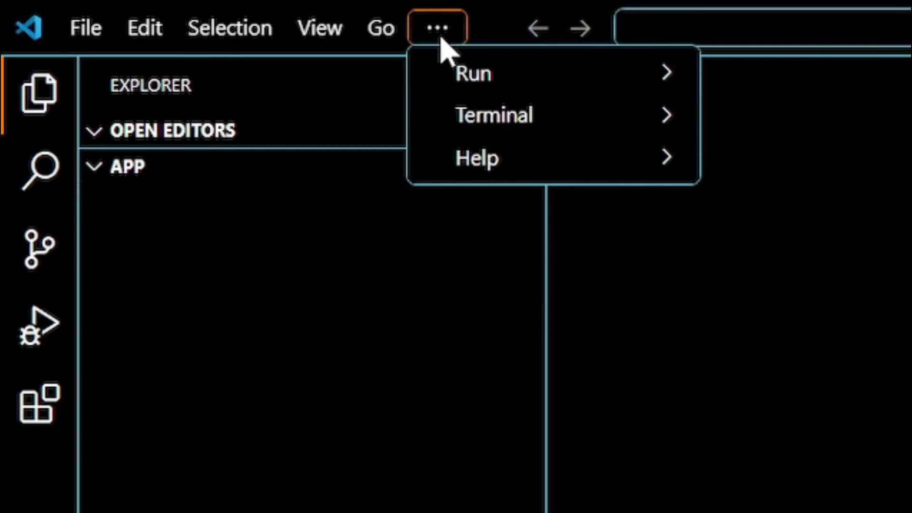
{"action": "mouse_move", "coordinate": [498, 129]}
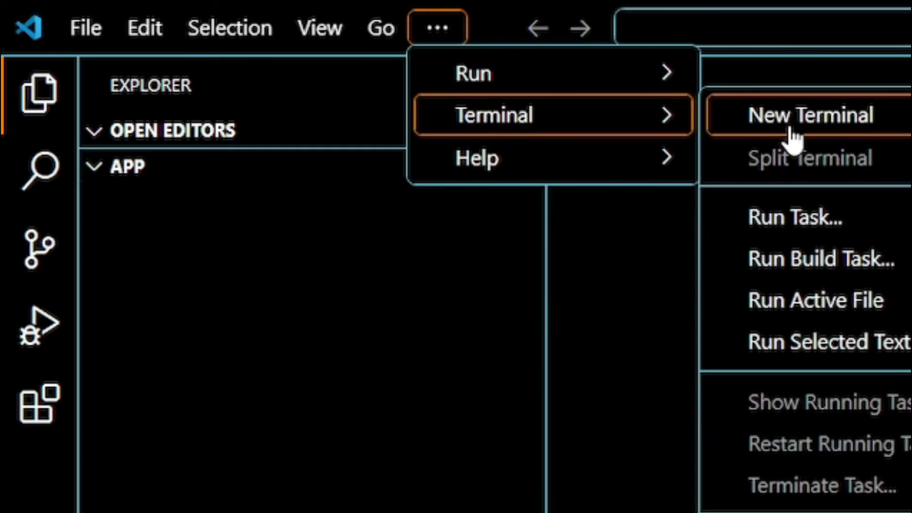
{"action": "left_click", "coordinate": [791, 136]}
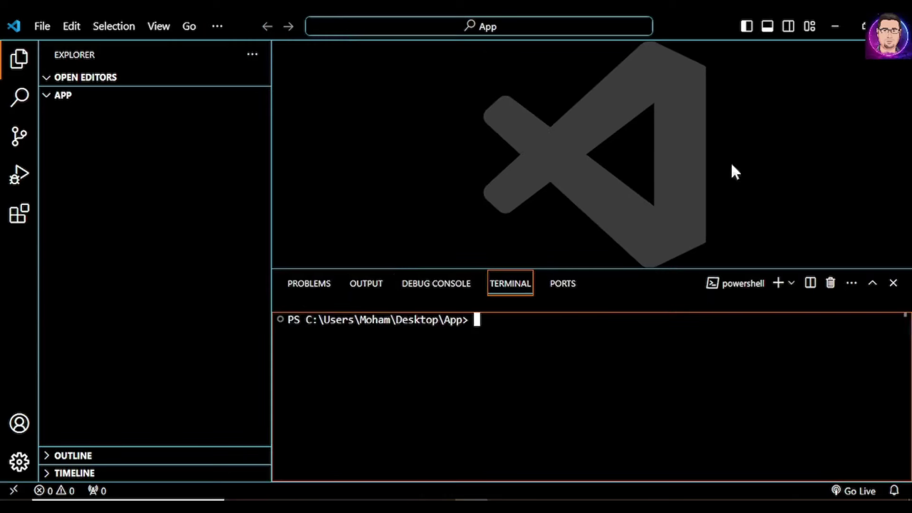
- Open the اكواد الاندرويد text file from the desktop in Notepad and copy the command npm install -g cordova
{"action": "left_click", "coordinate": [831, 29]}
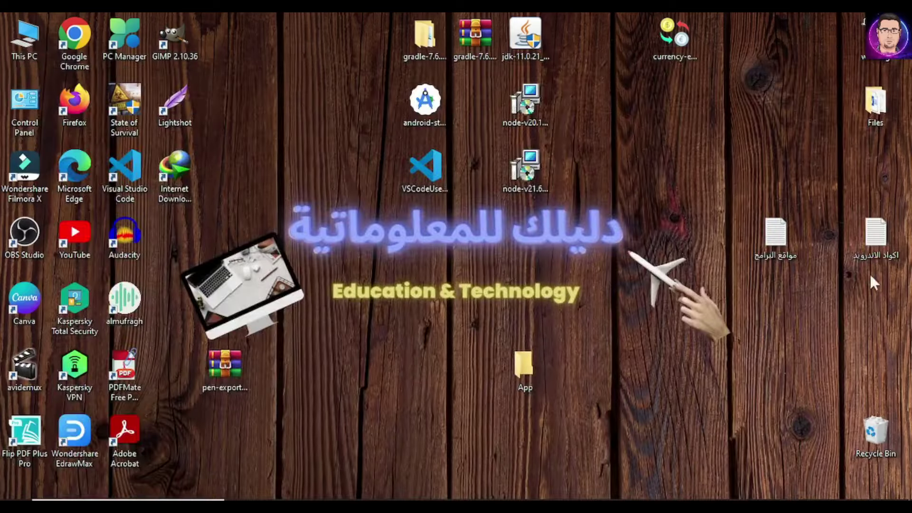
{"action": "double_click", "coordinate": [877, 238]}
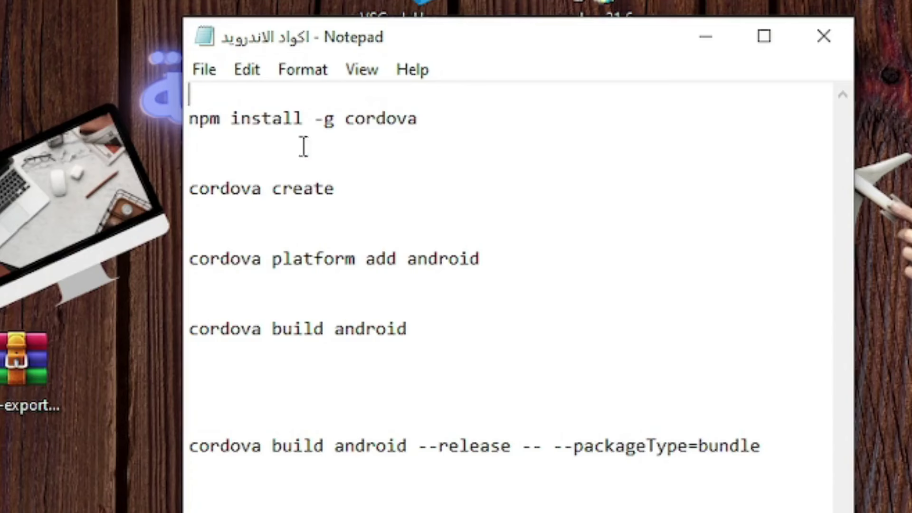
{"action": "left_click_drag", "start_coordinate": [190, 118], "coordinate": [417, 106]}
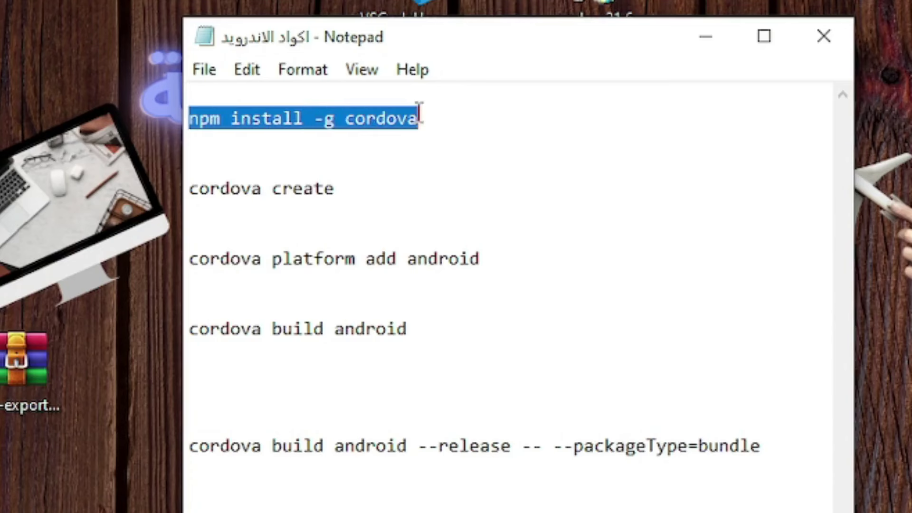
{"action": "right_click", "coordinate": [378, 126]}
{"action": "left_click", "coordinate": [465, 207]}
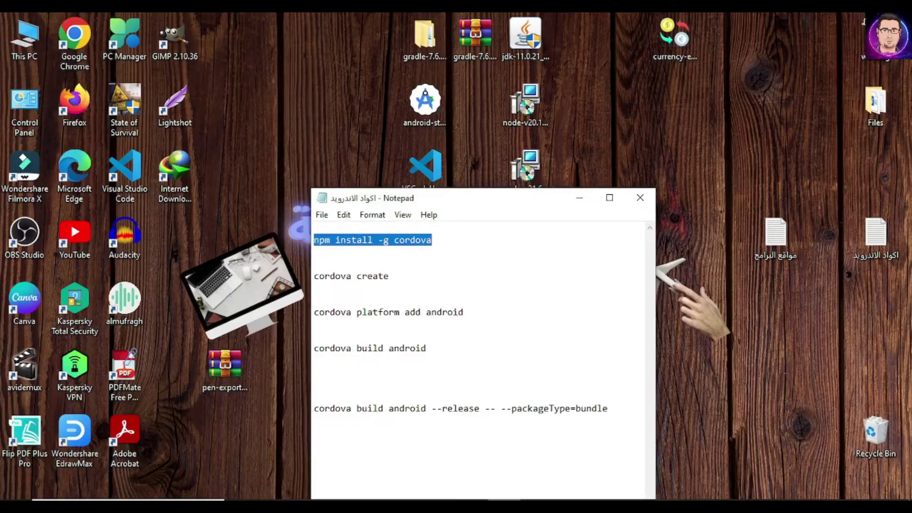
- Switch back to Visual Studio Code and run npm install -g cordova in the terminal
{"action": "left_click", "coordinate": [471, 507]}
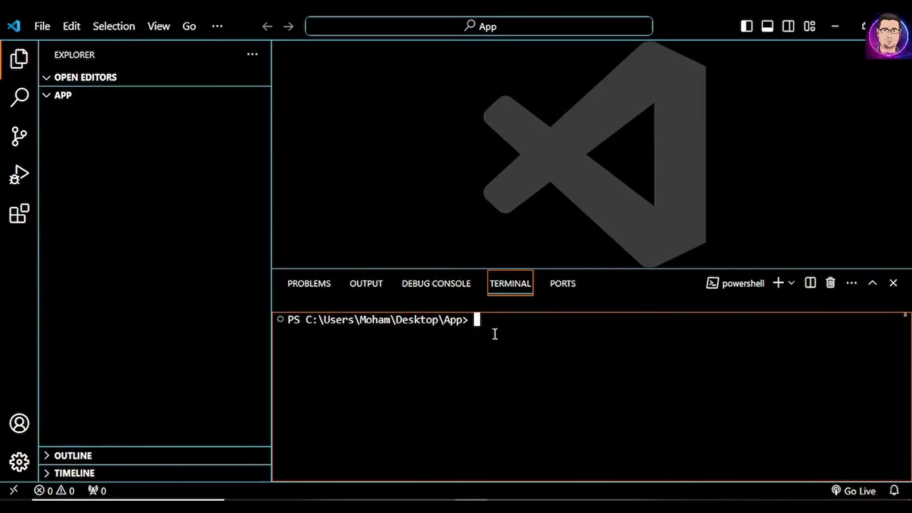
{"action": "key", "text": "ctrl+v"}
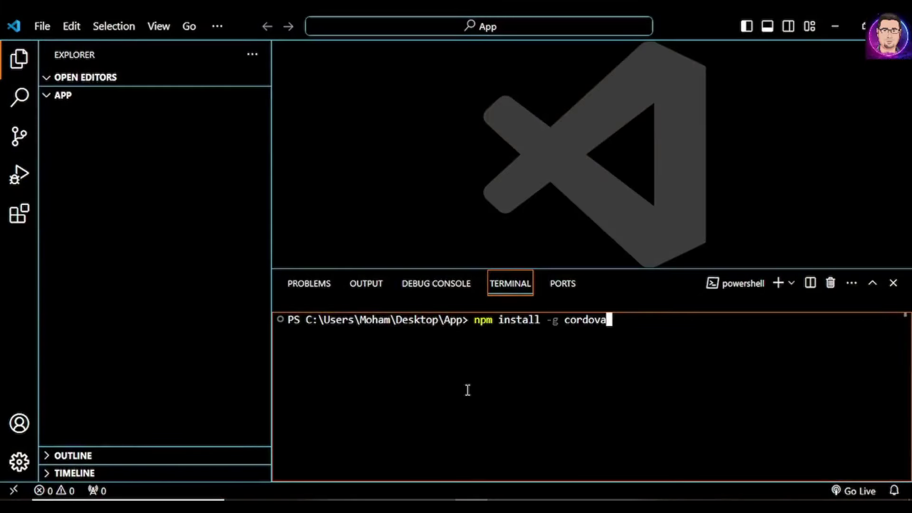
{"action": "key", "text": "Return"}
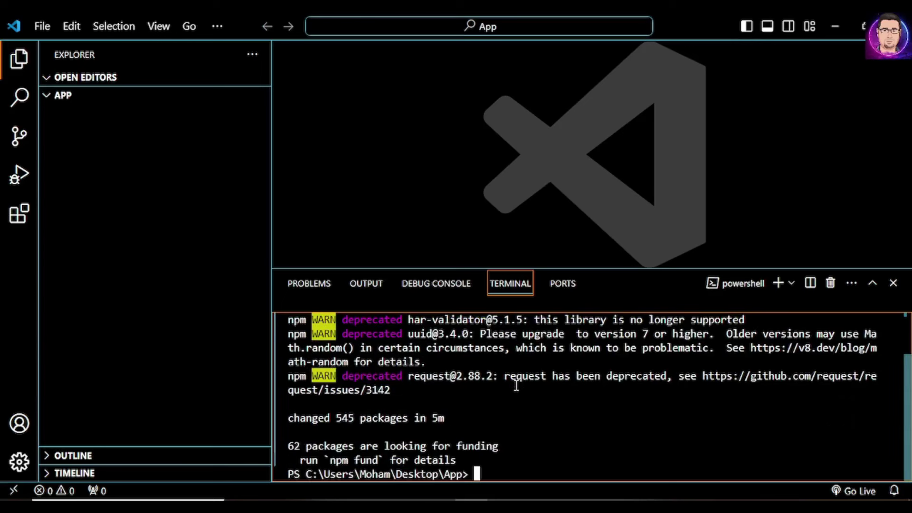
- Switch to the Notepad command list, copy the command cordova create, and minimize Notepad
{"action": "left_click", "coordinate": [471, 505]}
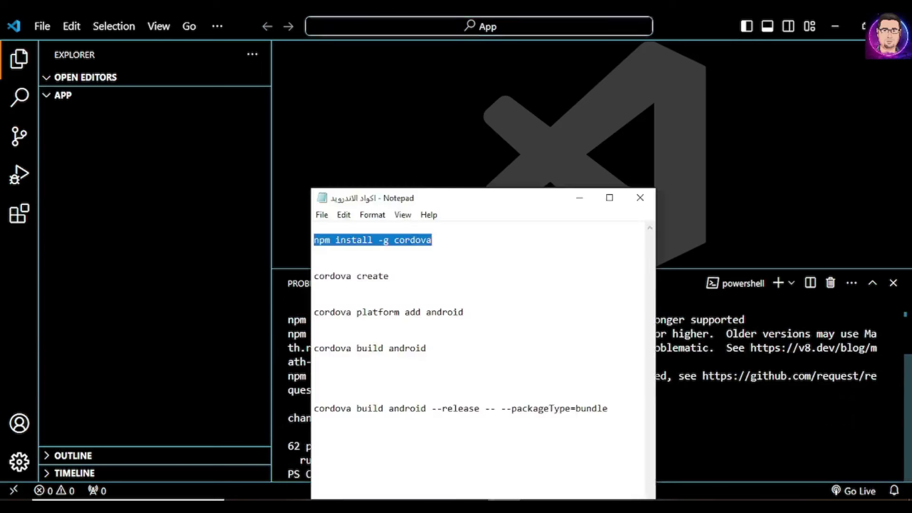
{"action": "left_click_drag", "start_coordinate": [205, 188], "coordinate": [324, 187]}
{"action": "right_click", "coordinate": [311, 195]}
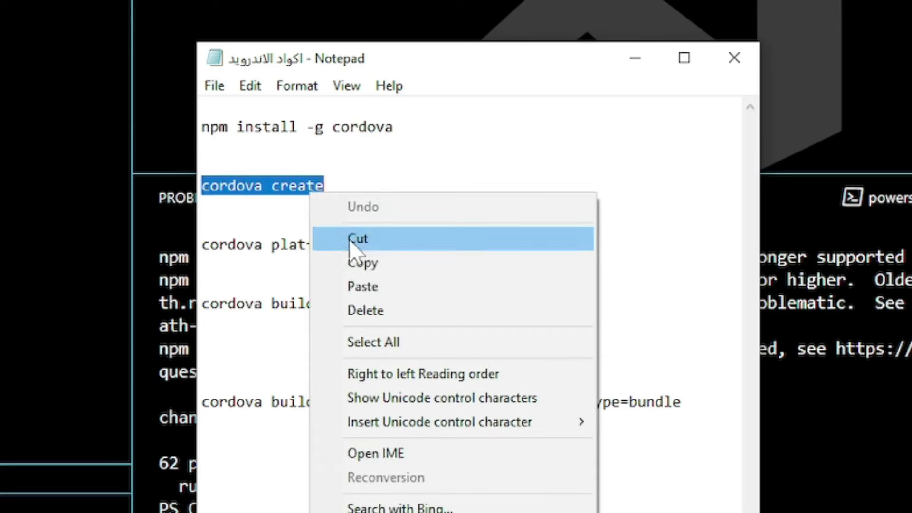
{"action": "left_click", "coordinate": [359, 264]}
{"action": "left_click", "coordinate": [635, 58]}
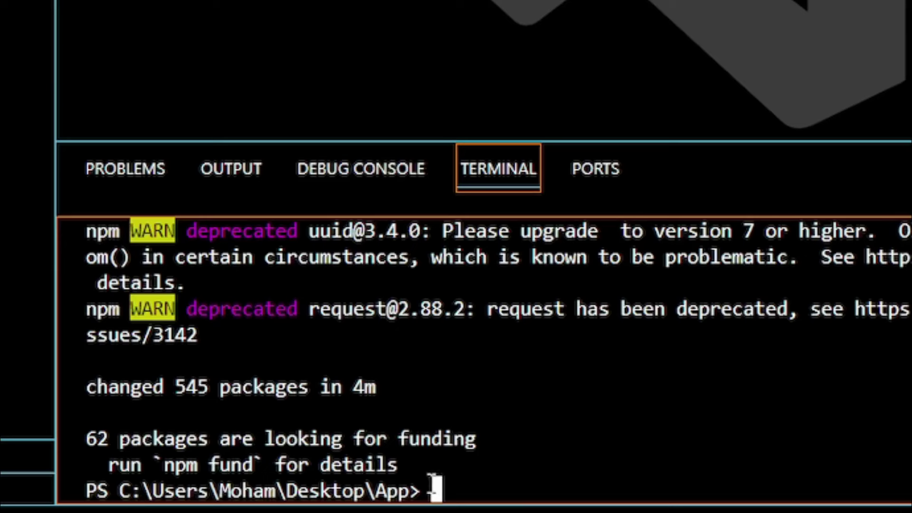
- Run cordova create appcc in the terminal to create a Cordova project named appcc
{"action": "key", "text": "ctrl+v"}
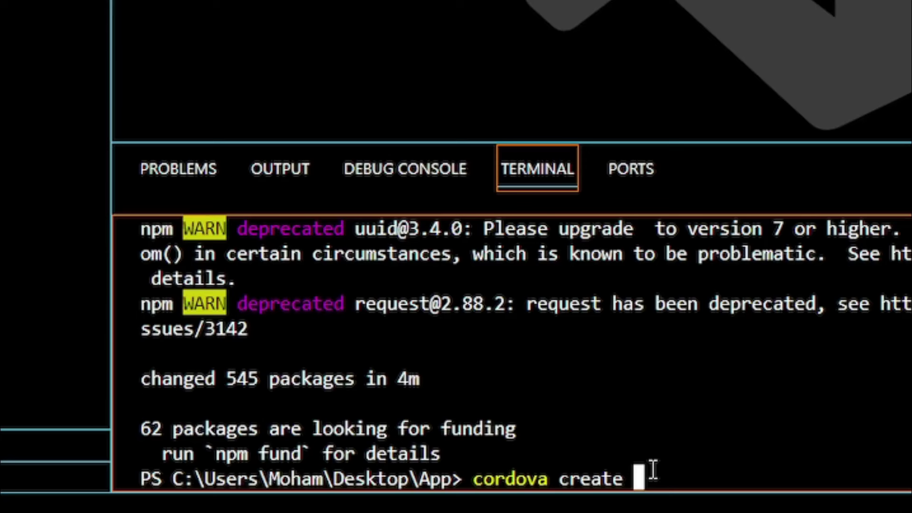
{"action": "type", "text": "appcc"}
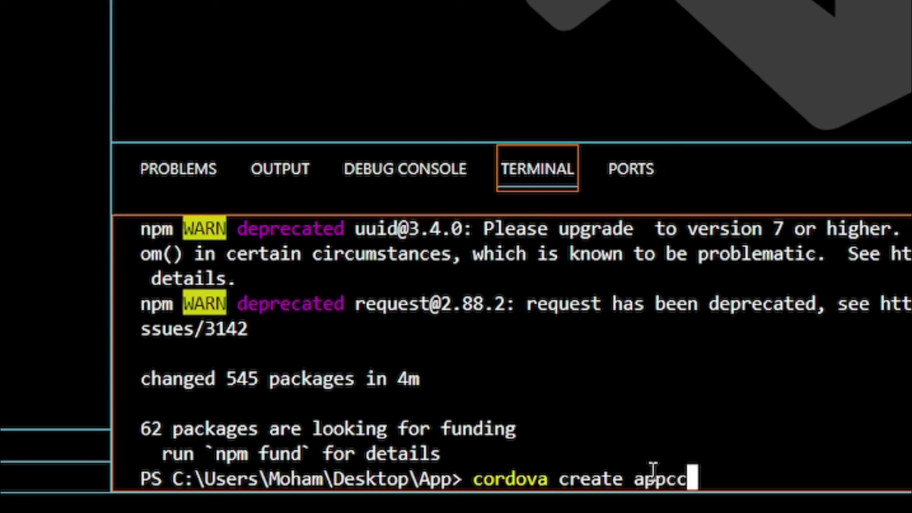
{"action": "key", "text": "Return"}
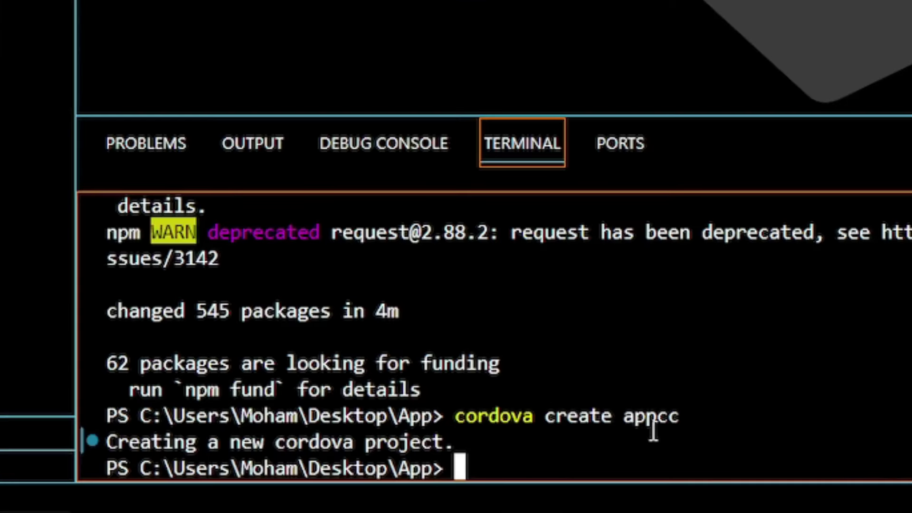
- Change the terminal's working directory to the project folder with cd appcc
{"action": "type", "text": "cd"}
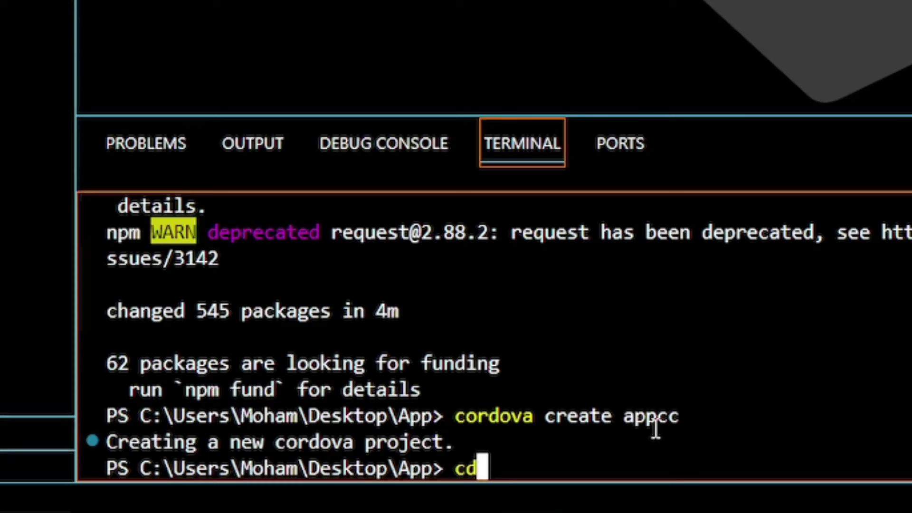
{"action": "type", "text": " a"}
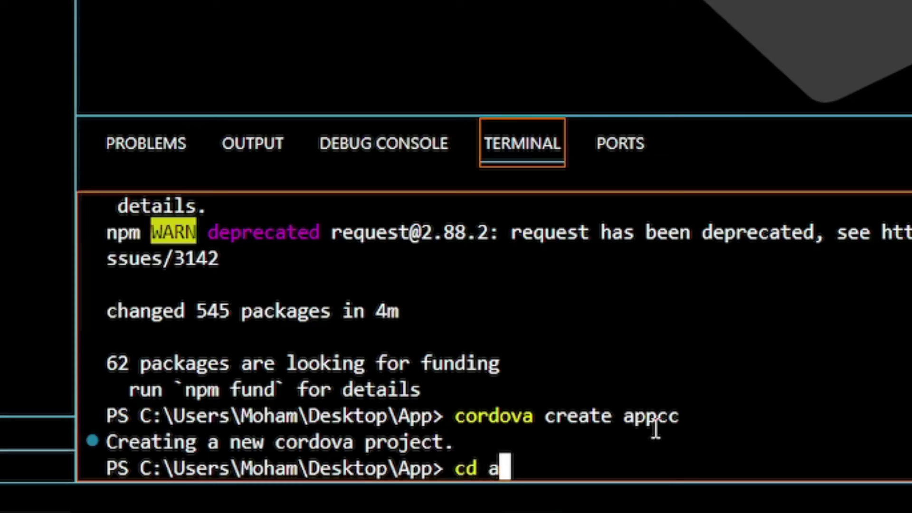
{"action": "type", "text": "ppcc"}
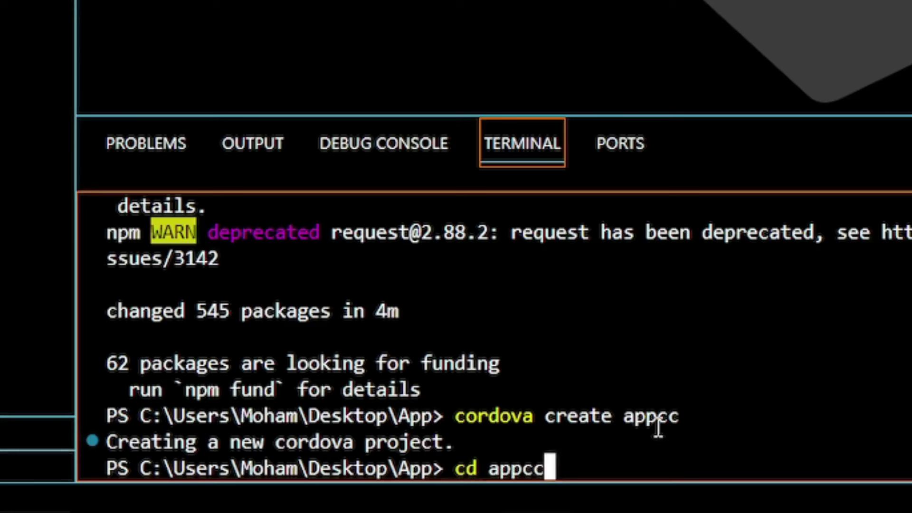
{"action": "key", "text": "Return"}
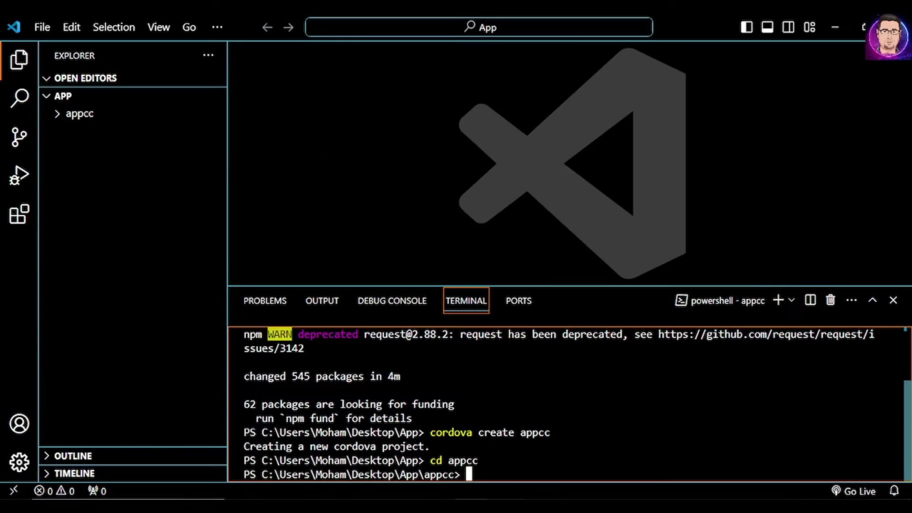
- Switch to the Notepad command list and copy the command cordova platform add android
{"action": "left_click", "coordinate": [498, 506]}
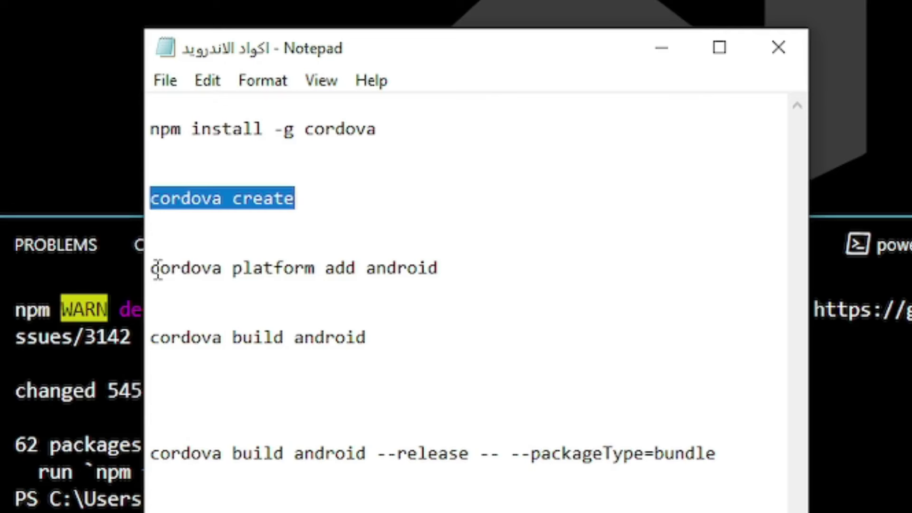
{"action": "left_click_drag", "start_coordinate": [318, 314], "coordinate": [394, 315]}
{"action": "left_click", "coordinate": [341, 314]}
{"action": "left_click_drag", "start_coordinate": [151, 267], "coordinate": [437, 267]}
{"action": "left_click", "coordinate": [427, 269]}
{"action": "double_click", "coordinate": [287, 268]}
{"action": "left_click", "coordinate": [284, 267]}
{"action": "left_click_drag", "start_coordinate": [156, 270], "coordinate": [437, 266]}
{"action": "left_click", "coordinate": [438, 267]}
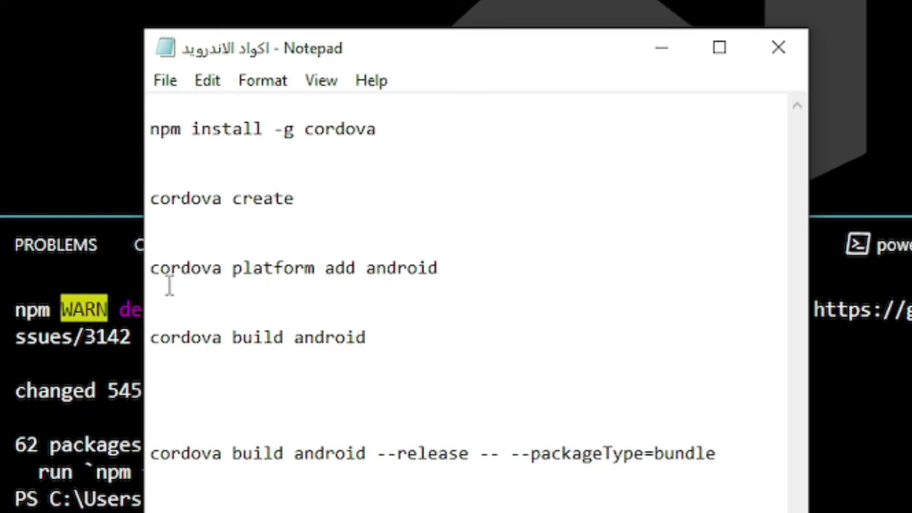
{"action": "left_click_drag", "start_coordinate": [152, 267], "coordinate": [441, 270]}
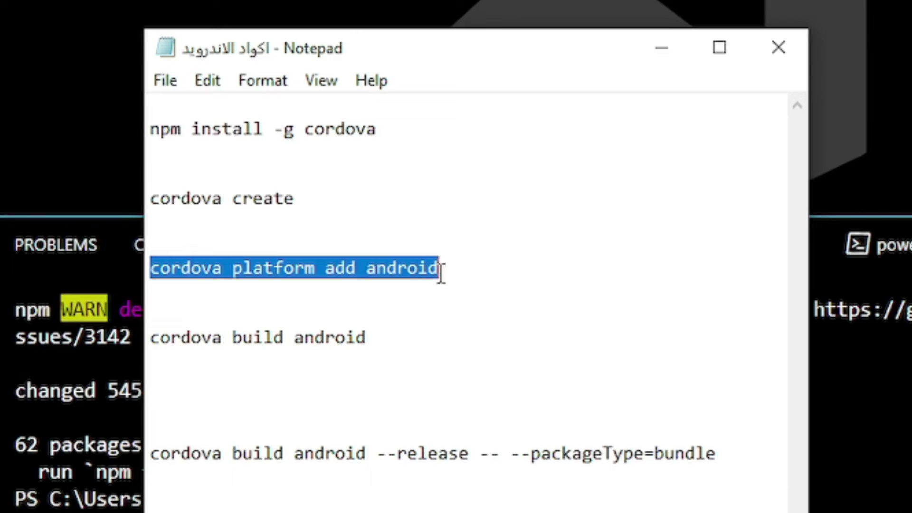
{"action": "right_click", "coordinate": [423, 267]}
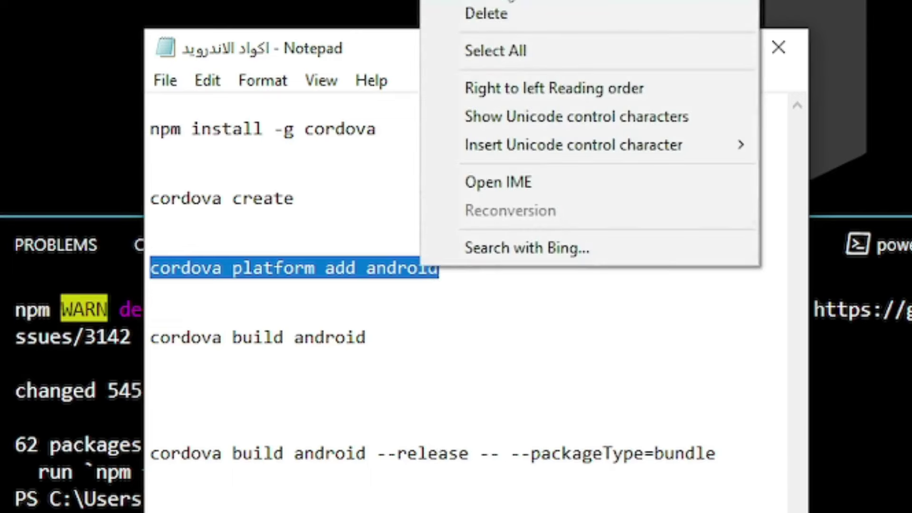
{"action": "left_click", "coordinate": [506, 0]}
- Return to the Visual Studio Code terminal, run cordova platform add android, and expand the appcc project folder
{"action": "left_click", "coordinate": [679, 374]}
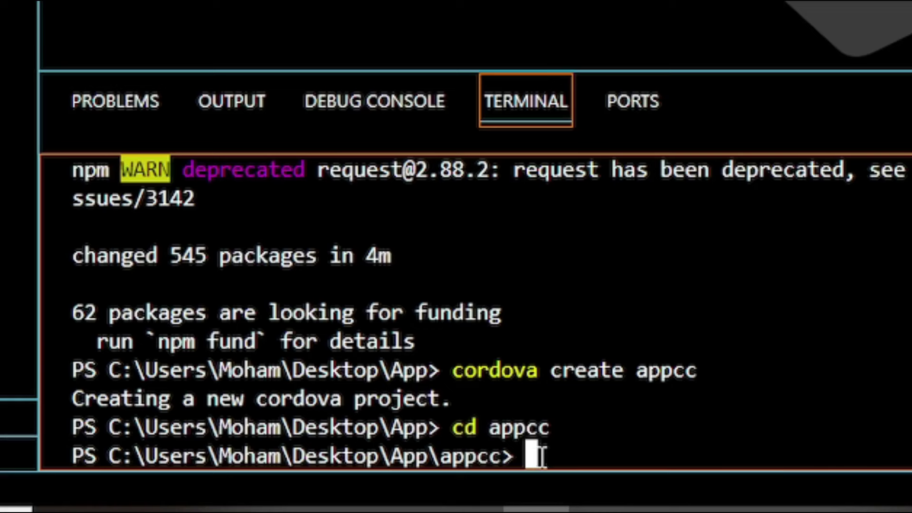
{"action": "key", "text": "ctrl+v"}
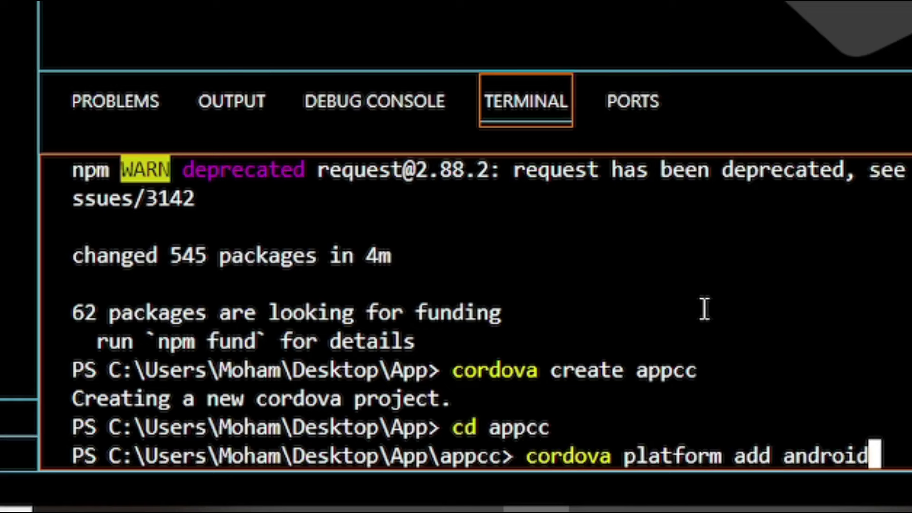
{"action": "key", "text": "Return"}
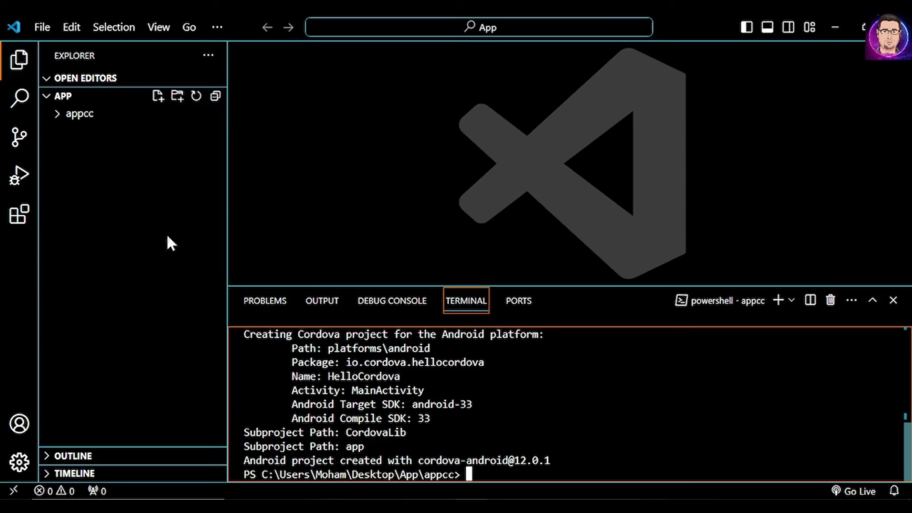
{"action": "left_click", "coordinate": [58, 115]}
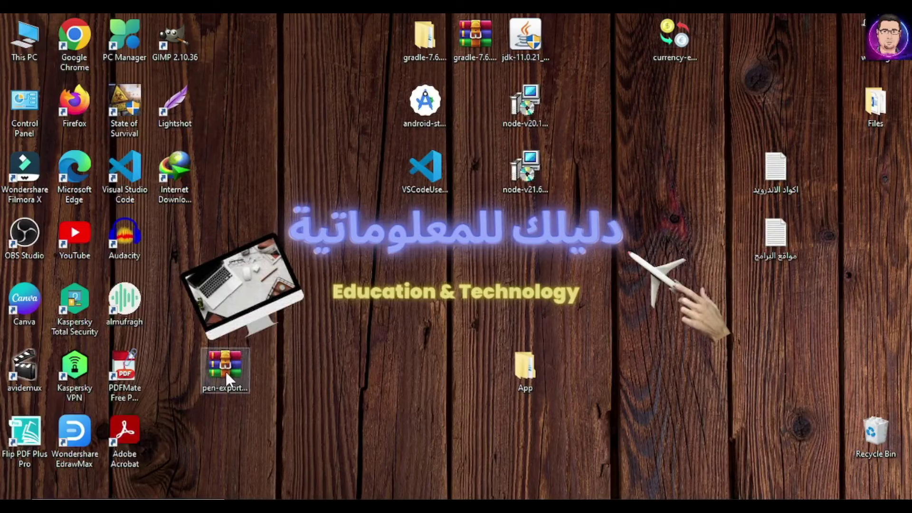
- Extract the pen-export-XWQdvKW archive on the desktop into a folder of the same name
{"action": "left_click", "coordinate": [225, 371]}
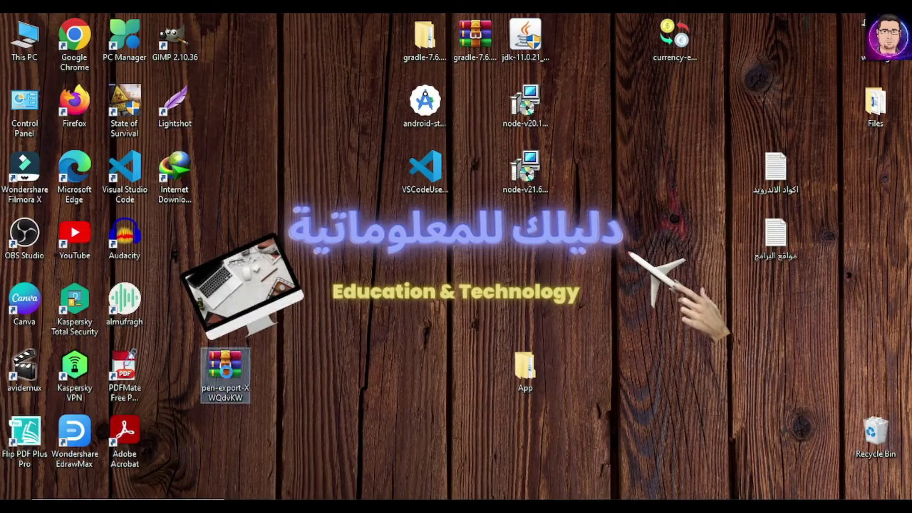
{"action": "right_click", "coordinate": [225, 371]}
{"action": "left_click", "coordinate": [276, 125]}
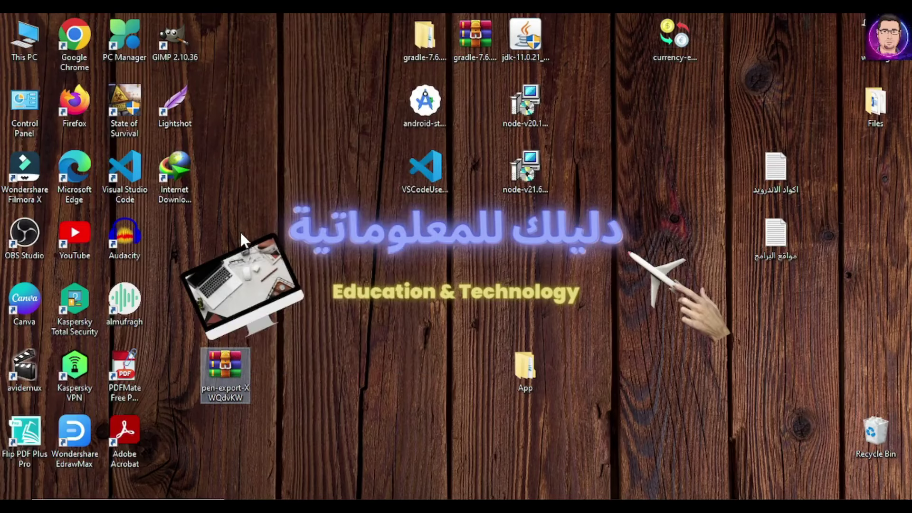
- Copy the index, script and style files from the extracted pen-export-XWQdvKW project's dist folder, and minimize the window
{"action": "double_click", "coordinate": [182, 243]}
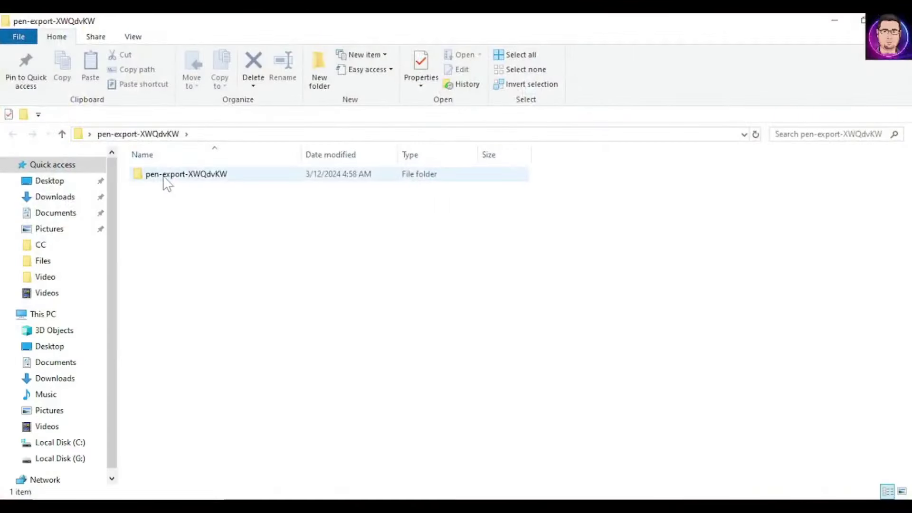
{"action": "double_click", "coordinate": [167, 183]}
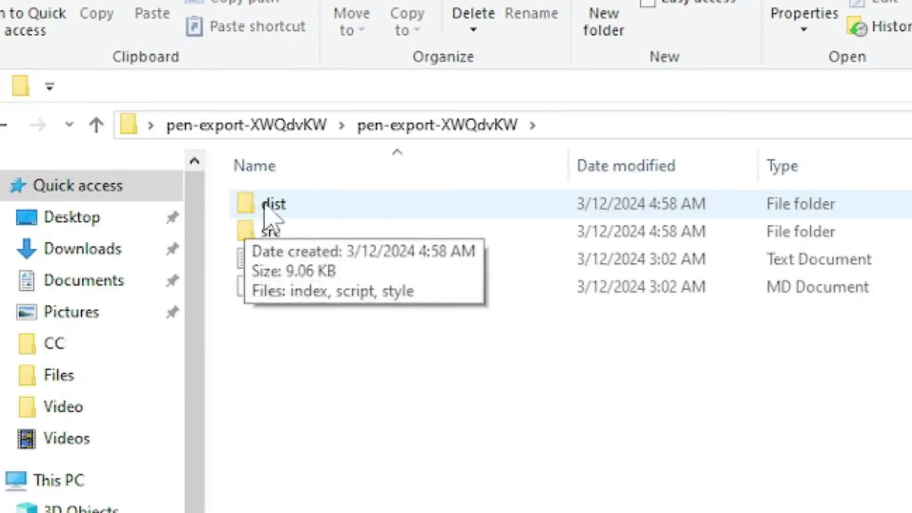
{"action": "left_click", "coordinate": [269, 207]}
{"action": "double_click", "coordinate": [269, 207]}
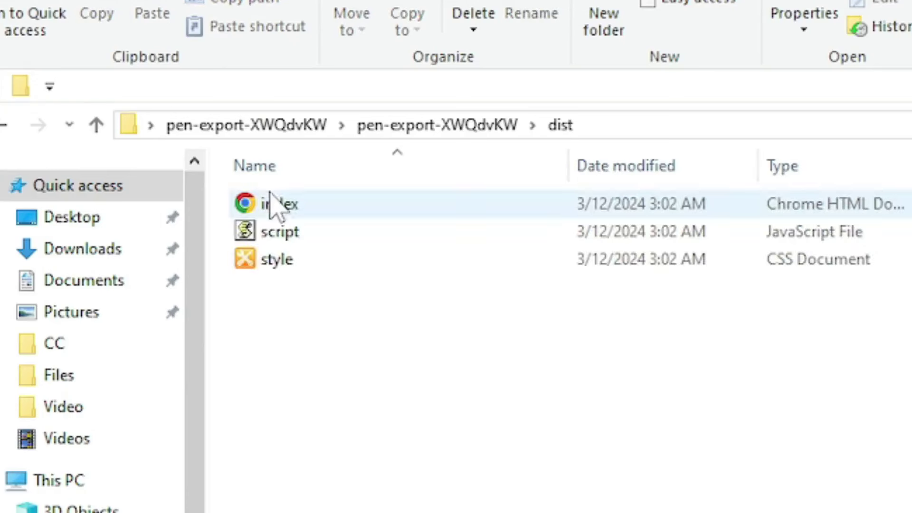
{"action": "left_click_drag", "start_coordinate": [321, 322], "coordinate": [256, 211]}
{"action": "right_click", "coordinate": [280, 213]}
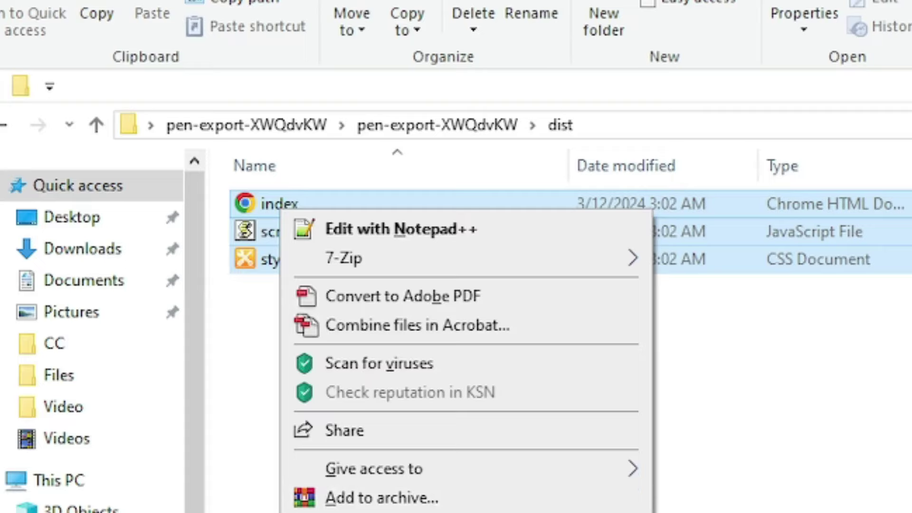
{"action": "key", "text": "Escape"}
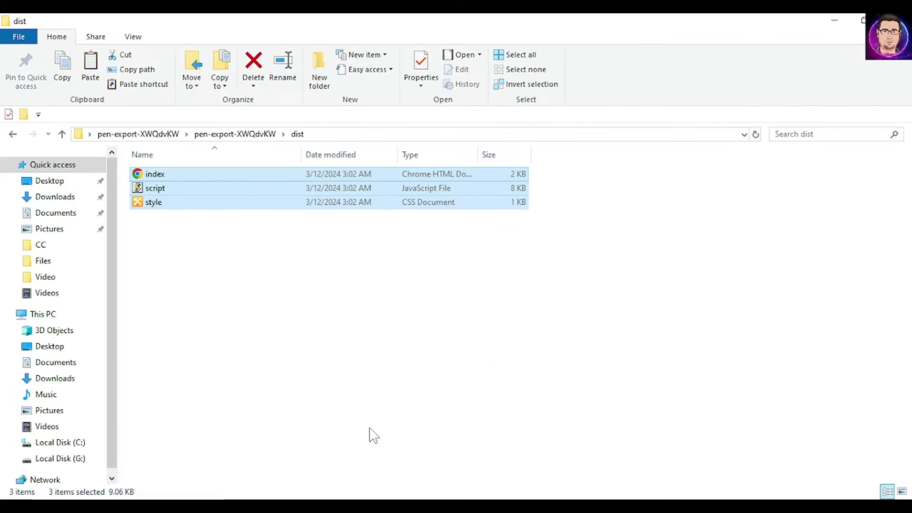
{"action": "left_click", "coordinate": [834, 20]}
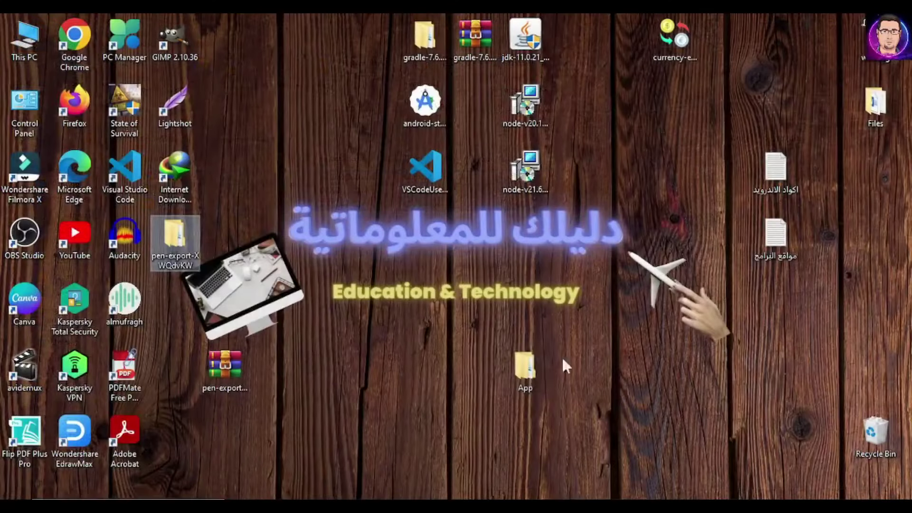
- Replace everything in the www folder inside App\appcc with the copied index, script and style files
{"action": "left_click", "coordinate": [530, 373]}
{"action": "left_click", "coordinate": [444, 338]}
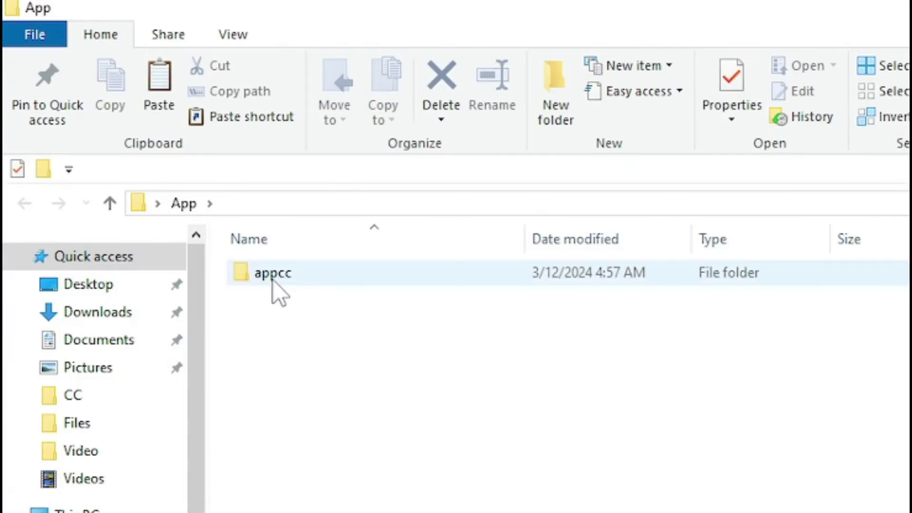
{"action": "double_click", "coordinate": [155, 176]}
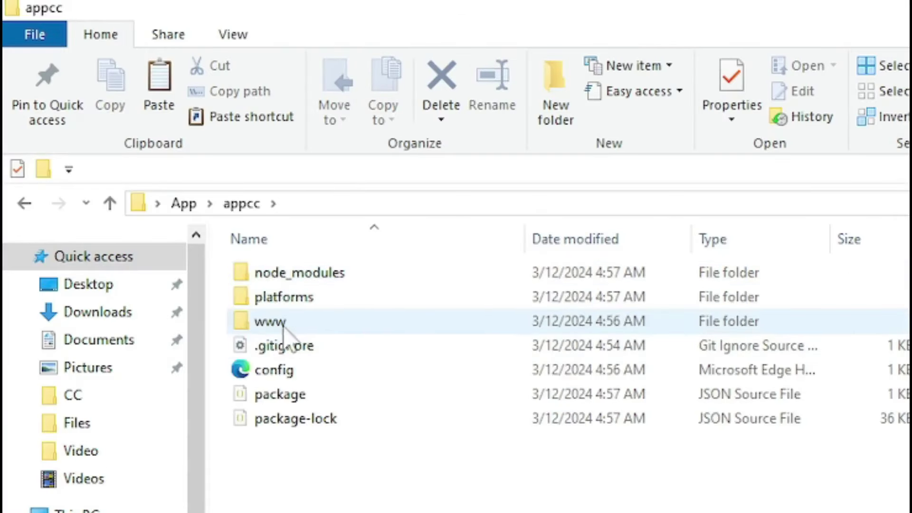
{"action": "double_click", "coordinate": [269, 323]}
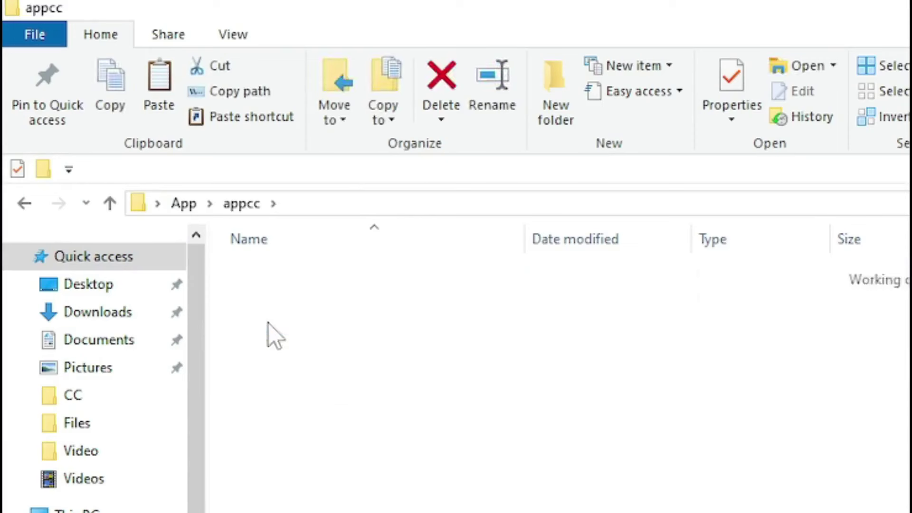
{"action": "left_click_drag", "start_coordinate": [358, 441], "coordinate": [234, 268]}
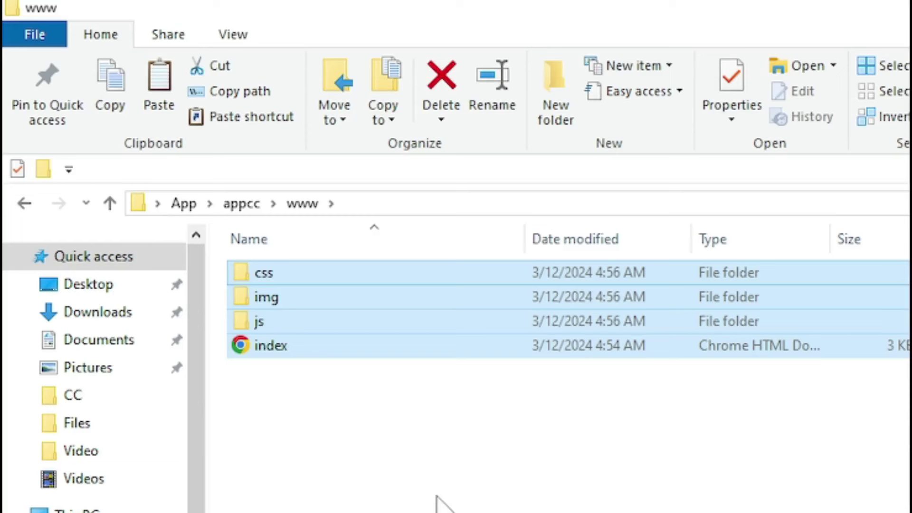
{"action": "key", "text": "Delete"}
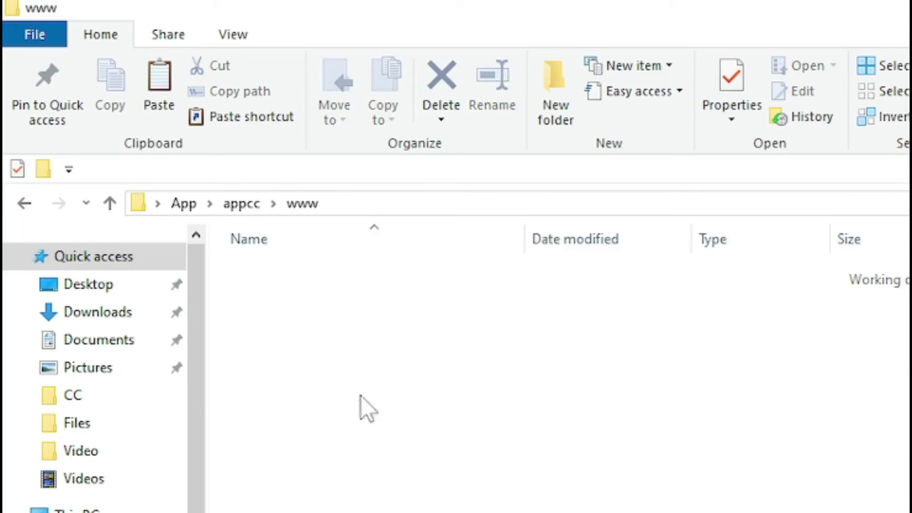
{"action": "right_click", "coordinate": [291, 335]}
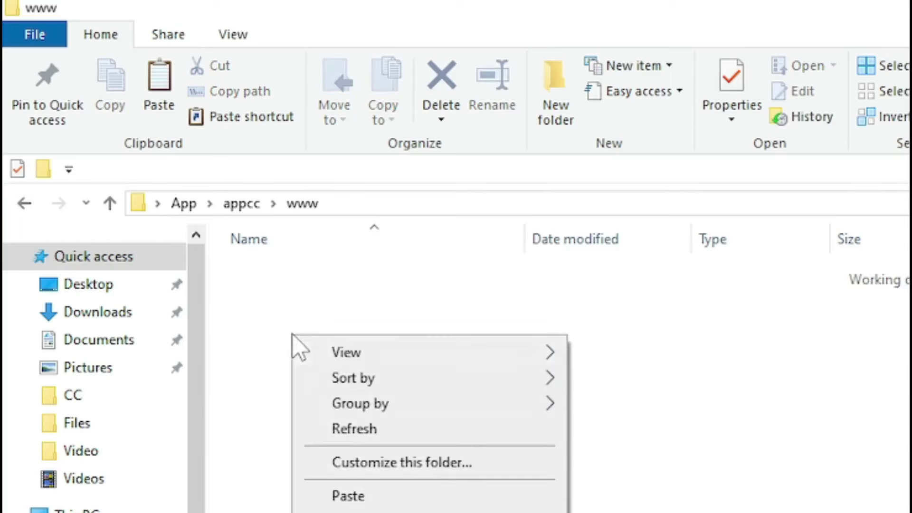
{"action": "left_click", "coordinate": [365, 496]}
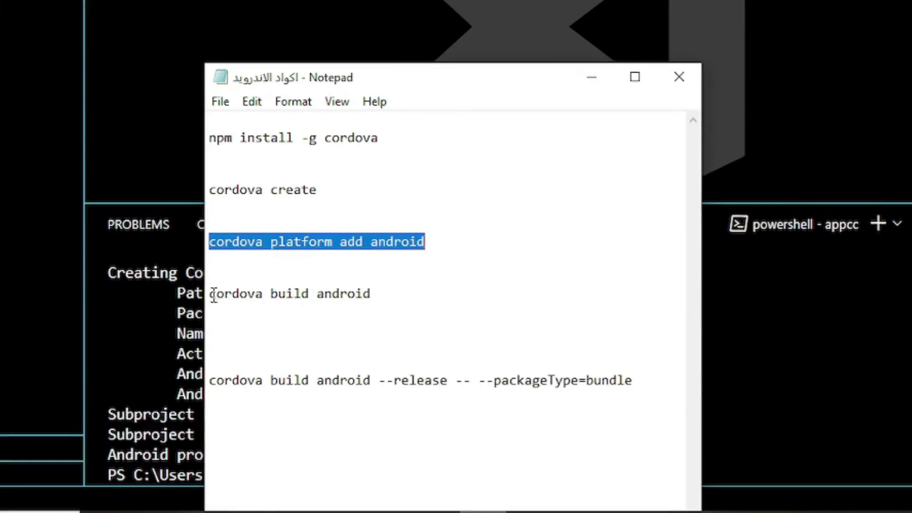
- Copy cordova build android from the Notepad command list and run it in the Visual Studio Code terminal
{"action": "left_click_drag", "start_coordinate": [208, 296], "coordinate": [374, 291]}
{"action": "right_click", "coordinate": [374, 292]}
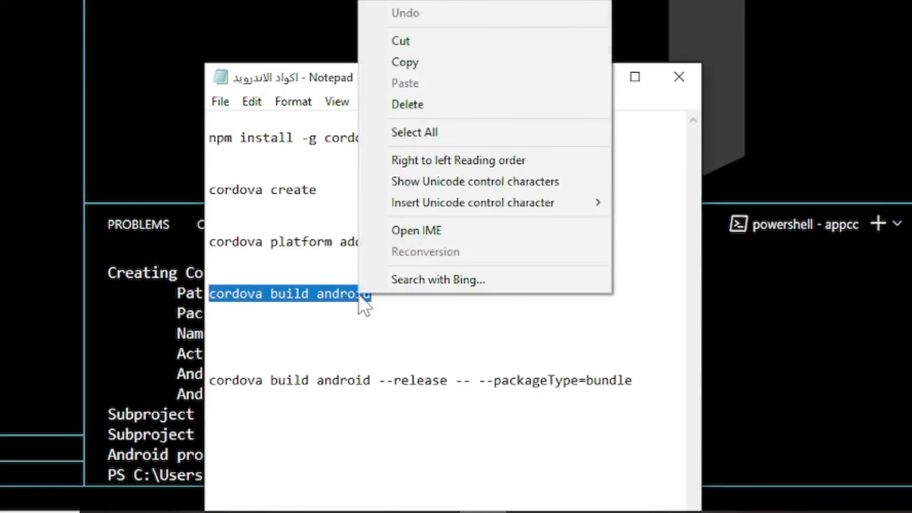
{"action": "left_click", "coordinate": [422, 61]}
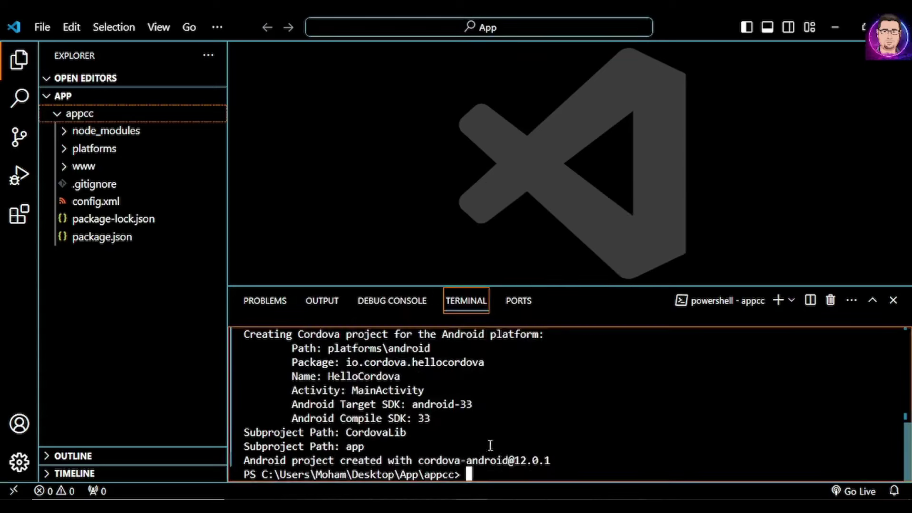
{"action": "right_click", "coordinate": [479, 471]}
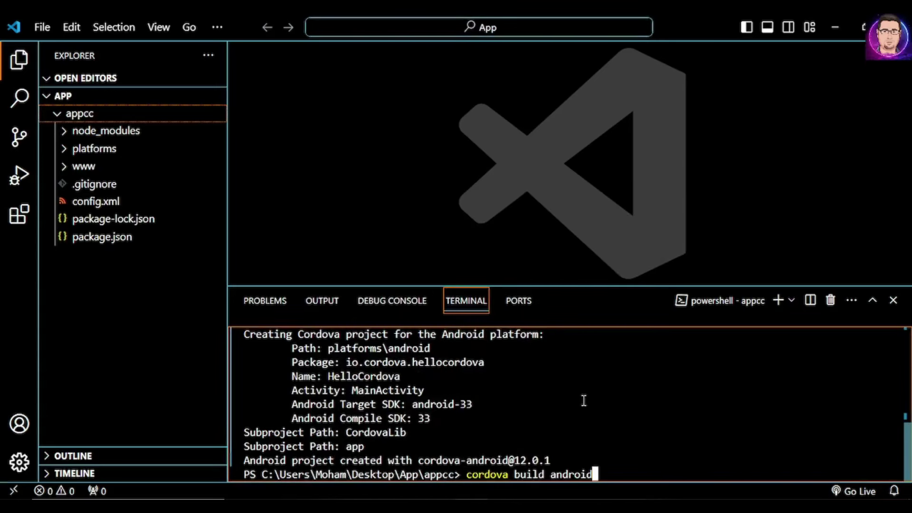
{"action": "key", "text": "Return"}
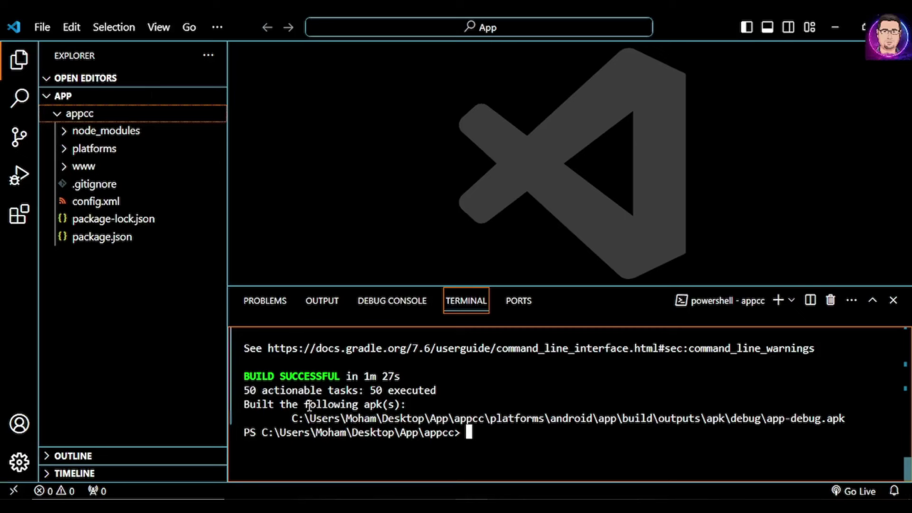
- Open the project's package.json and look through its app name, version, dependency and platform entries
{"action": "left_click", "coordinate": [91, 241]}
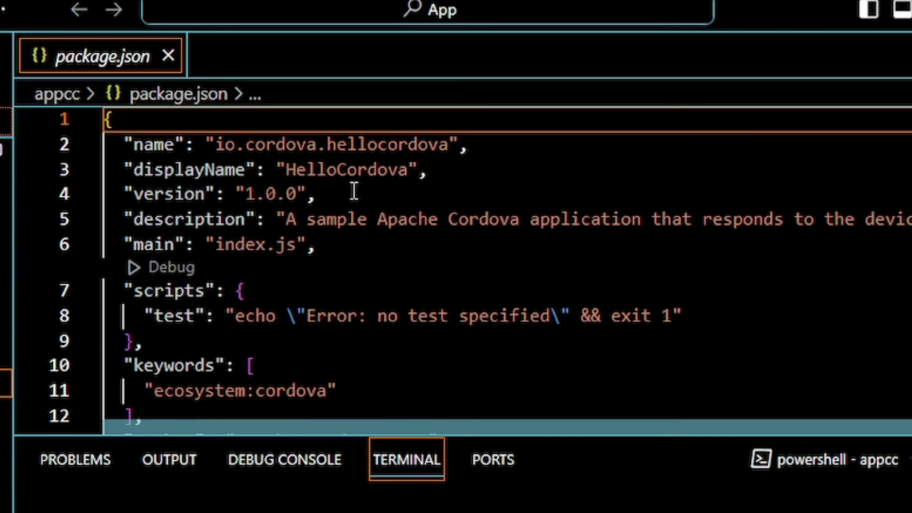
{"action": "scroll", "coordinate": [349, 247], "scroll_direction": "down", "scroll_amount": 2}
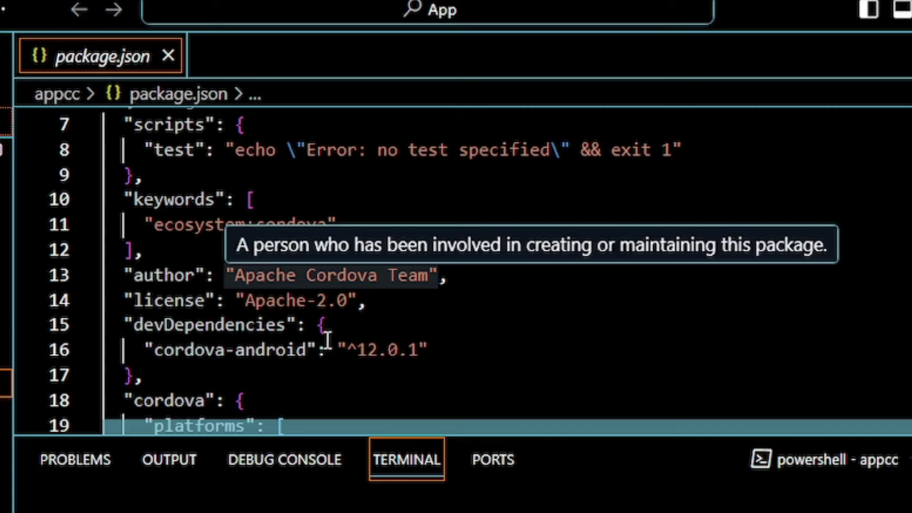
{"action": "scroll", "coordinate": [314, 359], "scroll_direction": "down", "scroll_amount": 2}
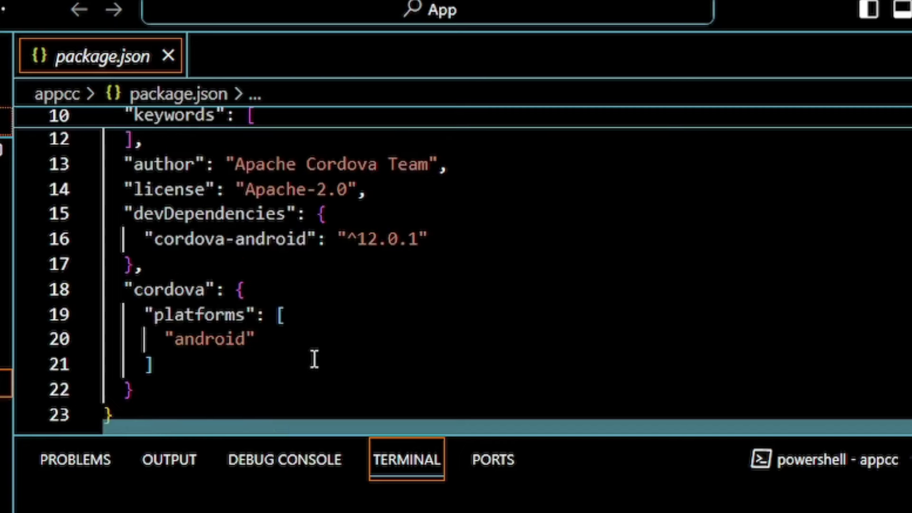
{"action": "scroll", "coordinate": [323, 352], "scroll_direction": "up", "scroll_amount": 1}
{"action": "scroll", "coordinate": [360, 349], "scroll_direction": "up", "scroll_amount": 1}
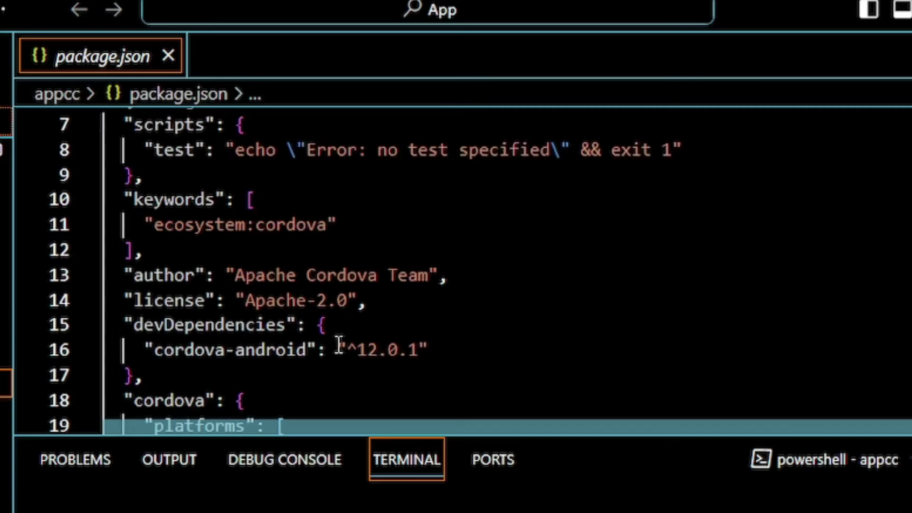
{"action": "scroll", "coordinate": [342, 285], "scroll_direction": "up", "scroll_amount": 2}
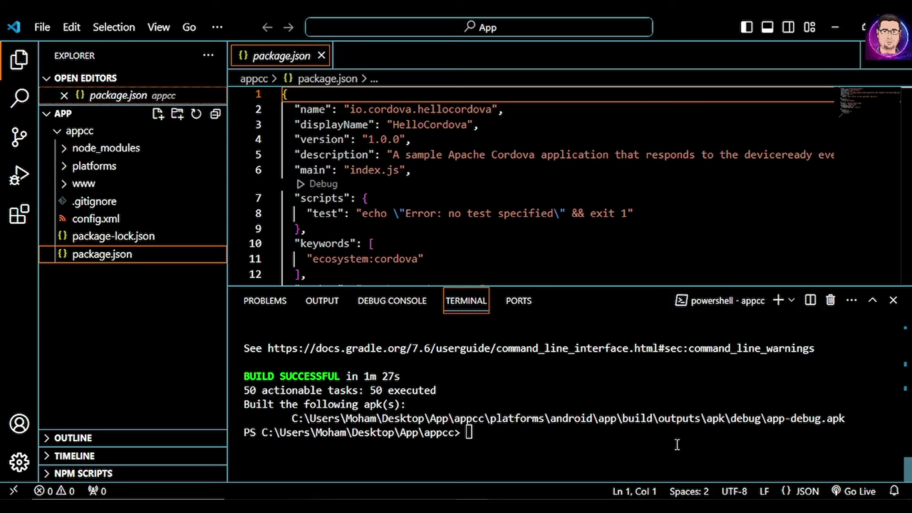
- Switch to the Notepad command list and copy the command cordova build android --release -- --packageType=bundle
{"action": "left_click", "coordinate": [506, 505]}
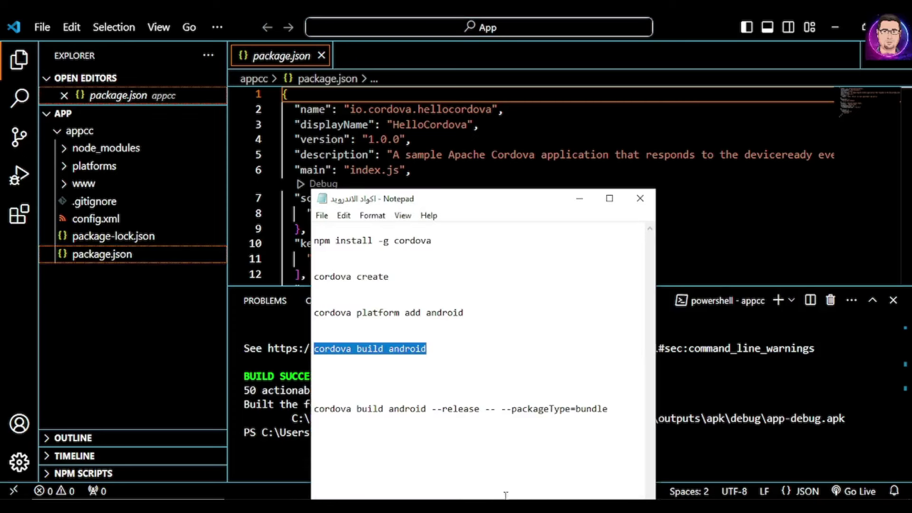
{"action": "left_click_drag", "start_coordinate": [315, 409], "coordinate": [613, 408]}
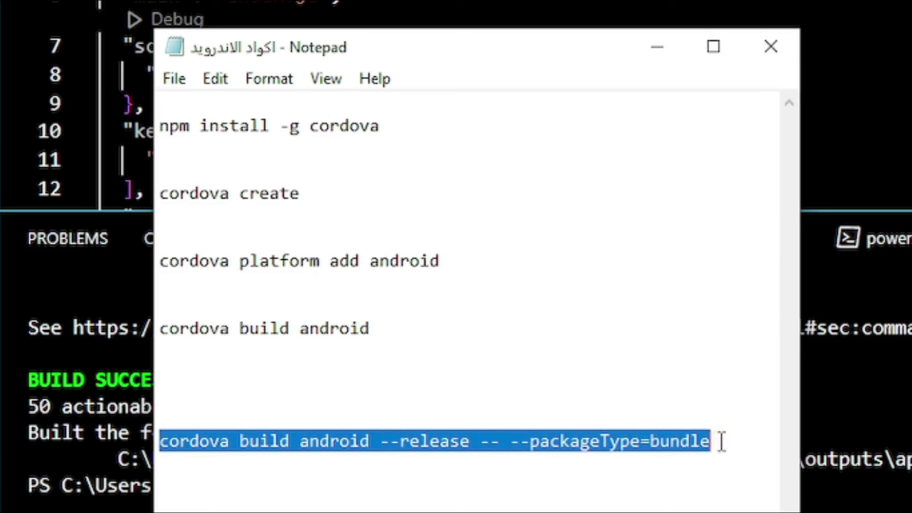
{"action": "right_click", "coordinate": [683, 446]}
{"action": "left_click", "coordinate": [740, 147]}
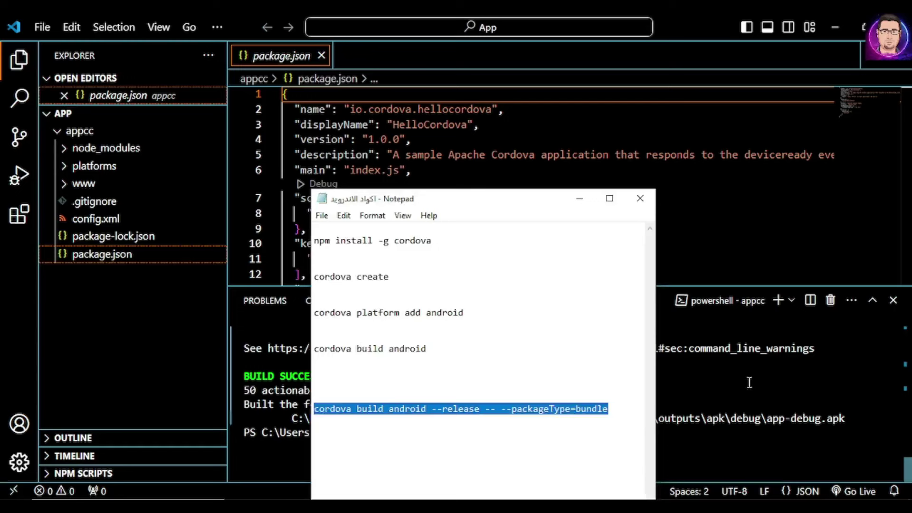
- Run the copied cordova build android --release -- --packageType=bundle command in the Visual Studio Code terminal and widen the terminal area
{"action": "left_click", "coordinate": [749, 382]}
{"action": "key", "text": "ctrl+v"}
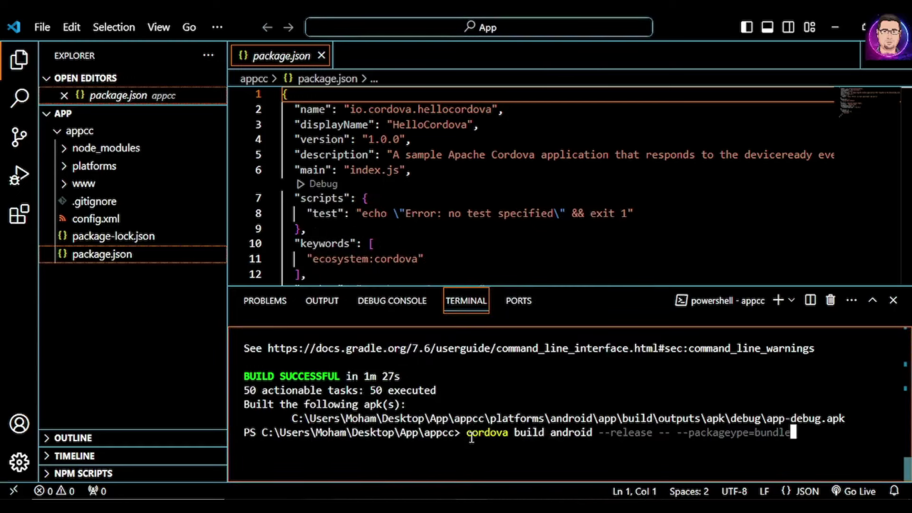
{"action": "key", "text": "Return"}
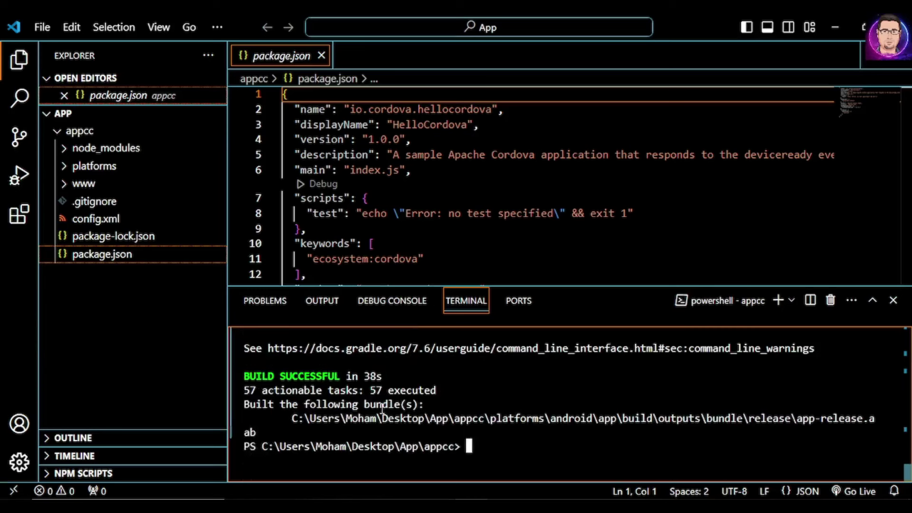
{"action": "left_click_drag", "start_coordinate": [229, 389], "coordinate": [197, 390]}
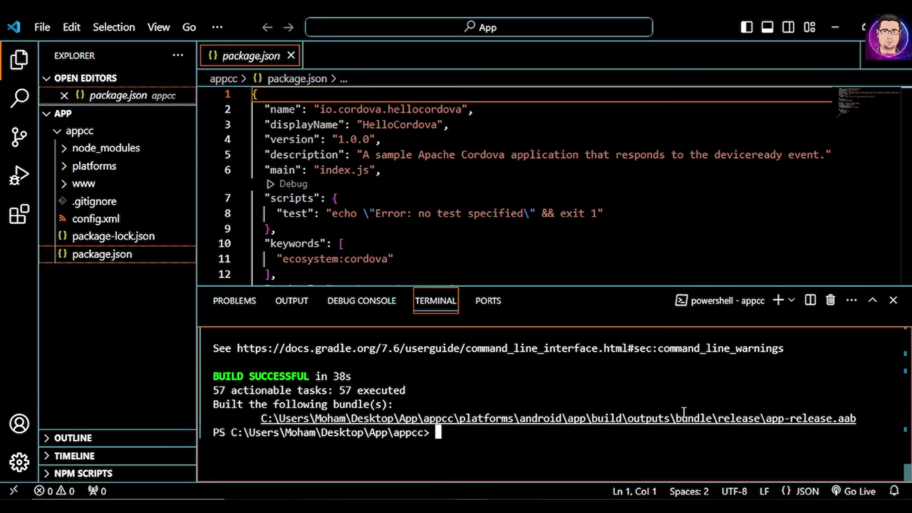
- Switch to the desktop and open the folder App\appcc\platforms\android\app\build\outputs\apk\debug
{"action": "left_click", "coordinate": [835, 28]}
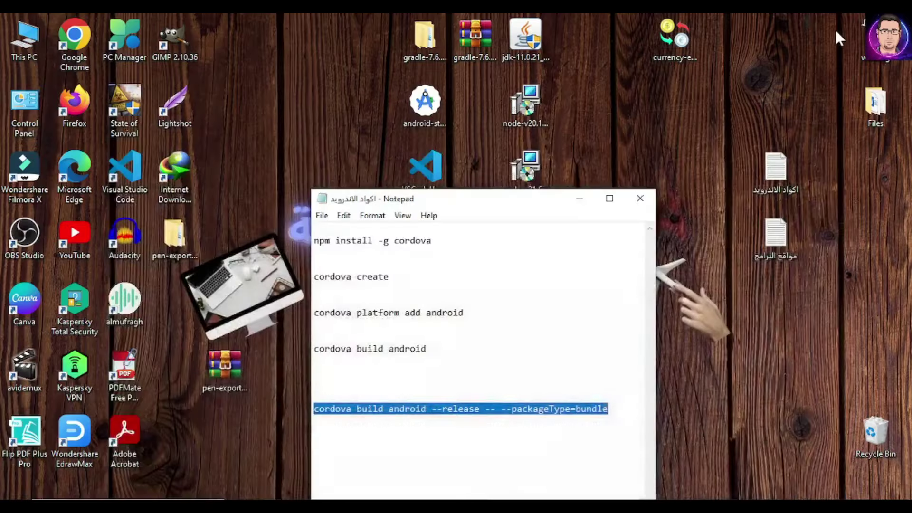
{"action": "left_click", "coordinate": [577, 200]}
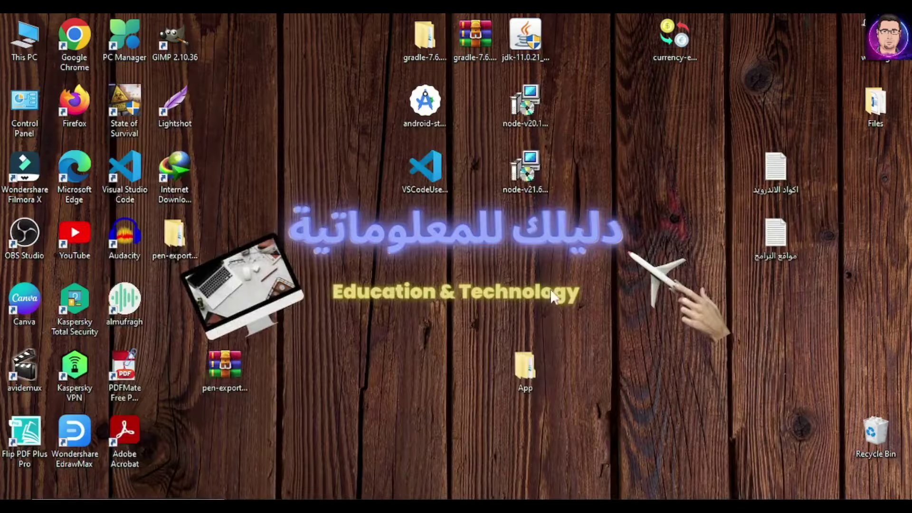
{"action": "double_click", "coordinate": [529, 378]}
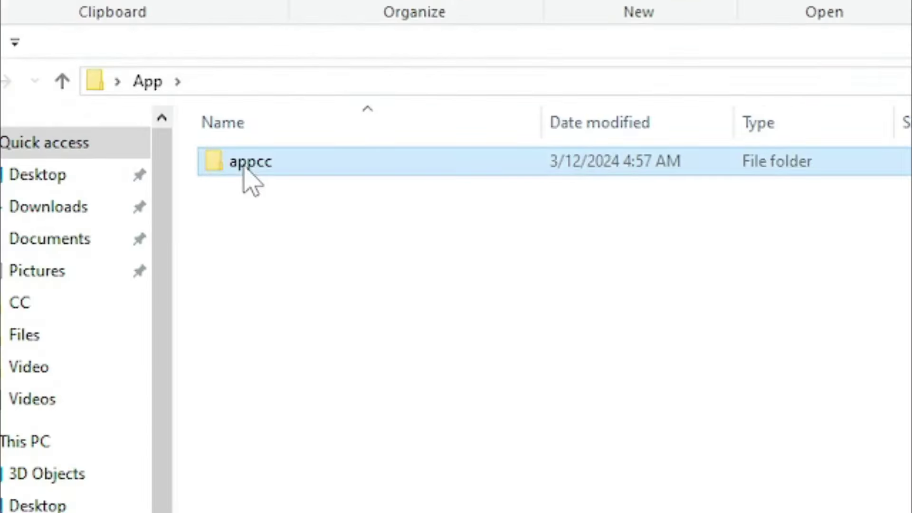
{"action": "double_click", "coordinate": [158, 177]}
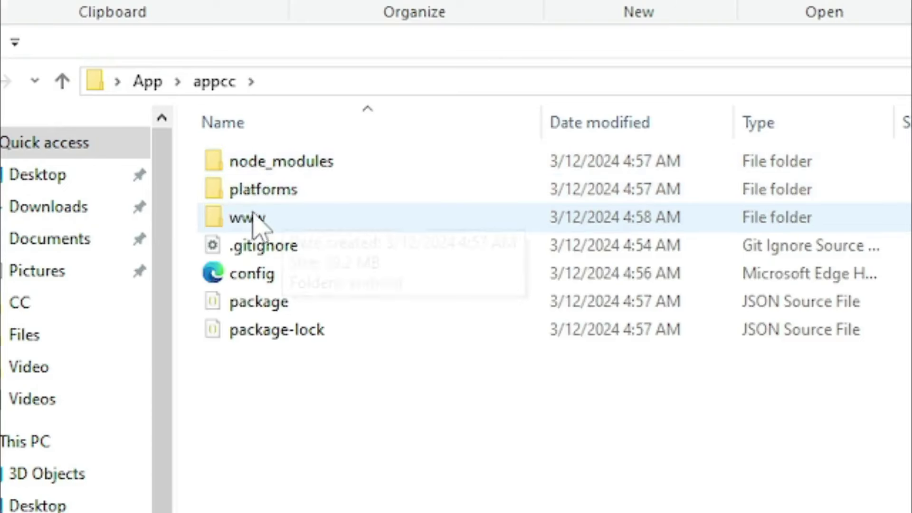
{"action": "double_click", "coordinate": [267, 192]}
{"action": "double_click", "coordinate": [260, 166]}
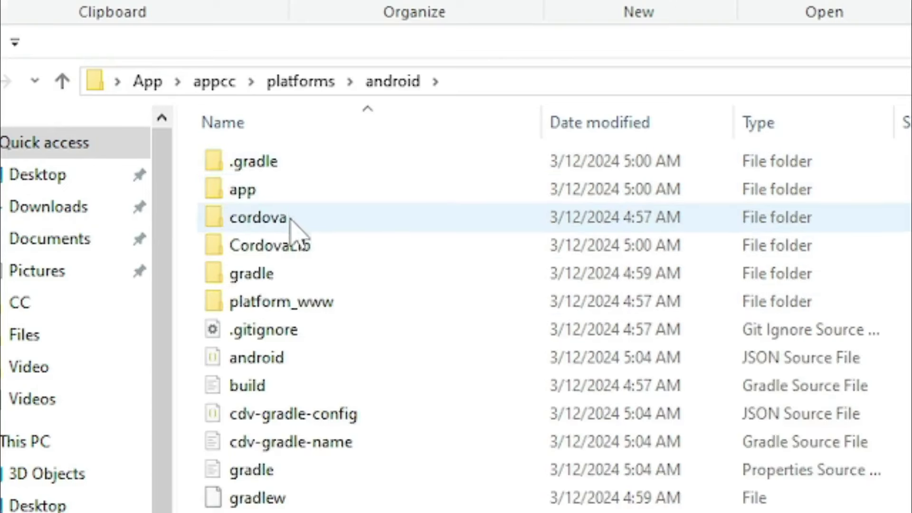
{"action": "double_click", "coordinate": [243, 192]}
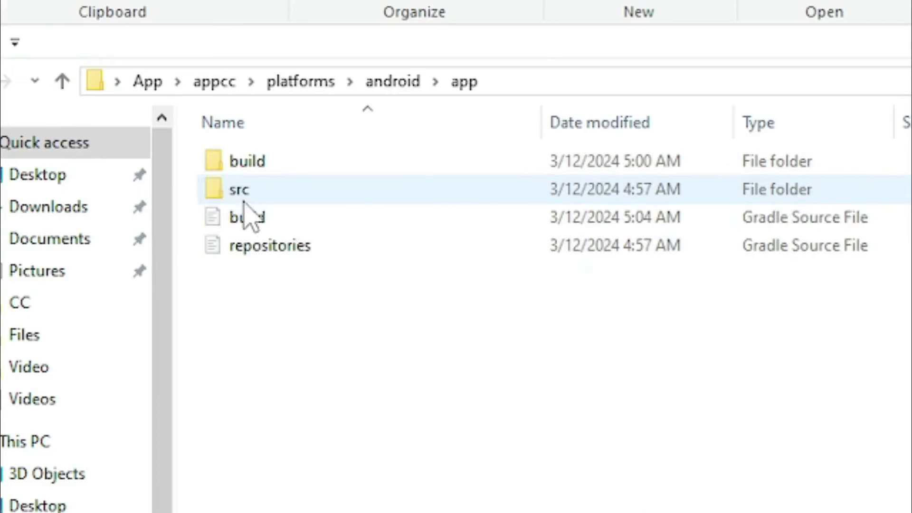
{"action": "double_click", "coordinate": [243, 162]}
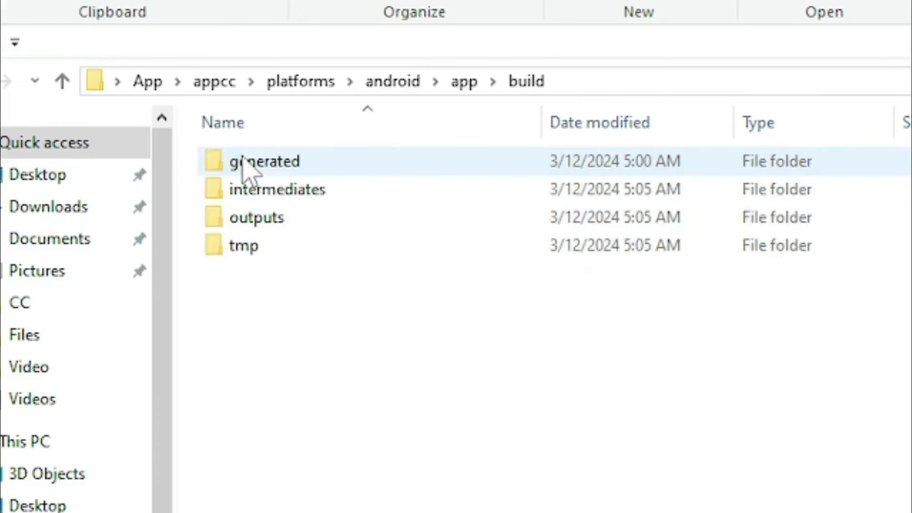
{"action": "double_click", "coordinate": [250, 224]}
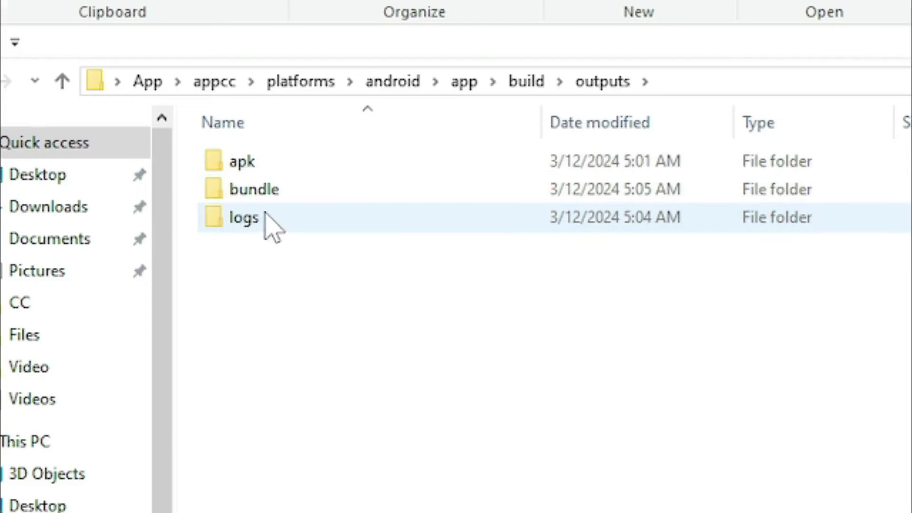
{"action": "double_click", "coordinate": [230, 163]}
{"action": "left_click", "coordinate": [248, 166]}
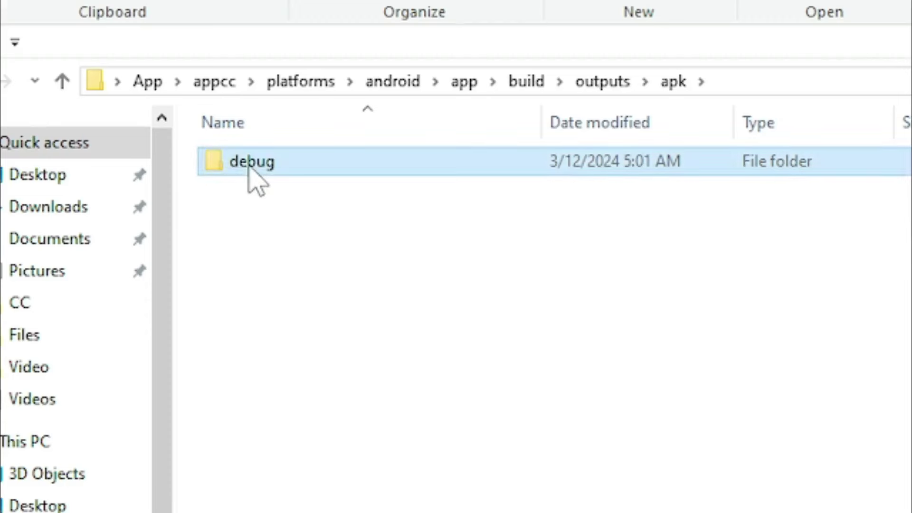
{"action": "double_click", "coordinate": [248, 166]}
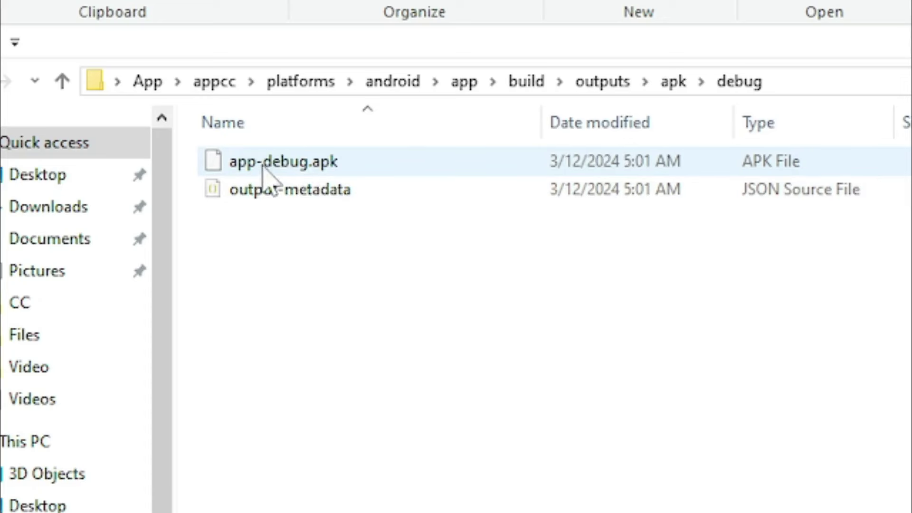
- Copy app-debug.apk from the debug folder and paste it onto the desktop
{"action": "right_click", "coordinate": [306, 165]}
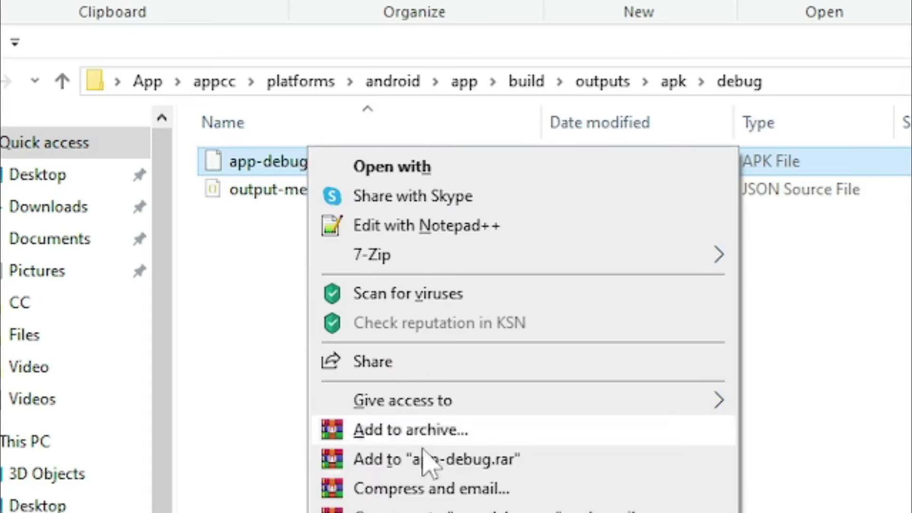
{"action": "left_click", "coordinate": [427, 512]}
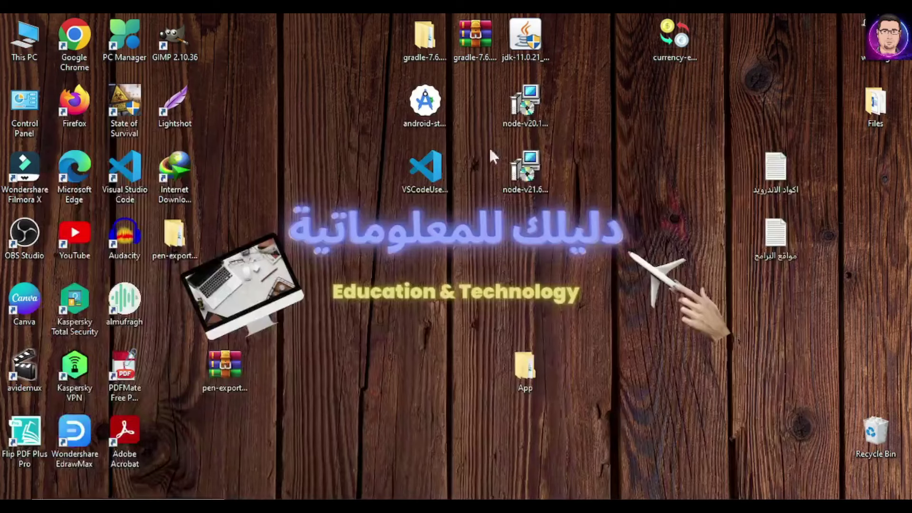
{"action": "right_click", "coordinate": [323, 120]}
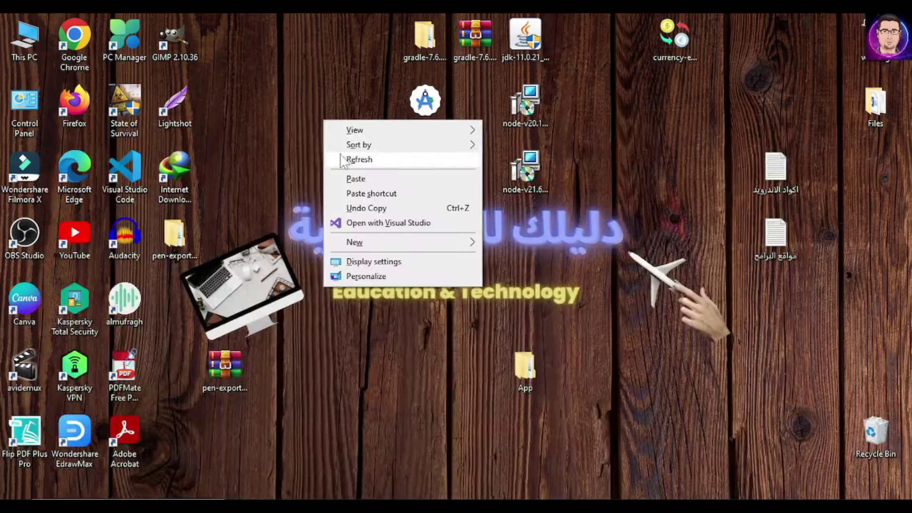
{"action": "left_click", "coordinate": [354, 179]}
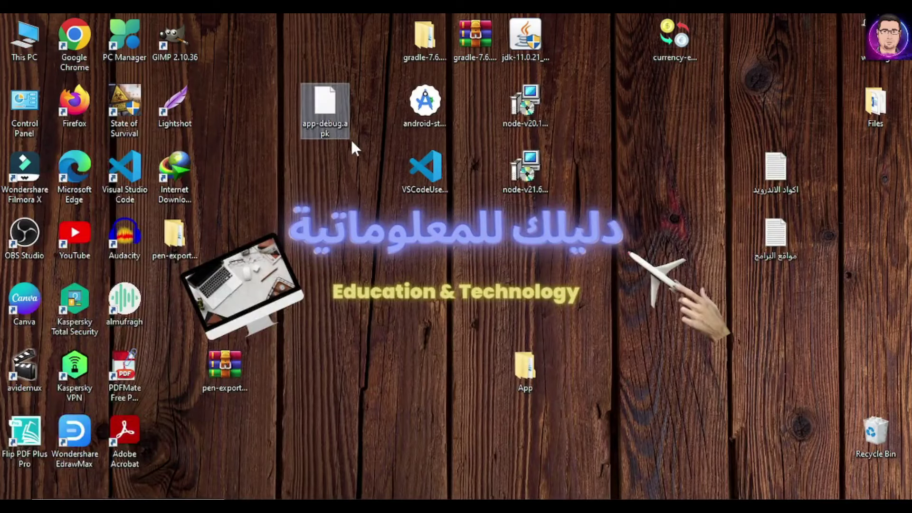
- Rename the app-debug.apk copy on the desktop to محول العملات, keeping the .apk extension
{"action": "left_click", "coordinate": [328, 124]}
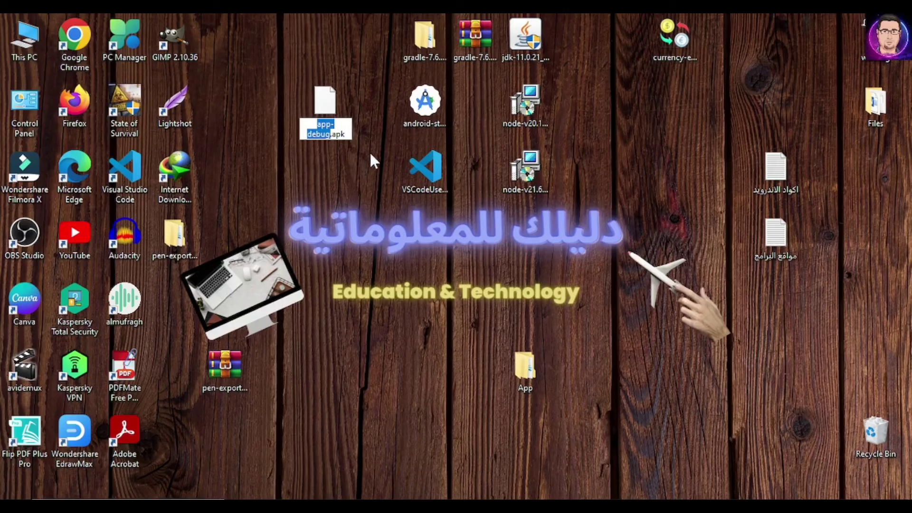
{"action": "type", "text": "محول"}
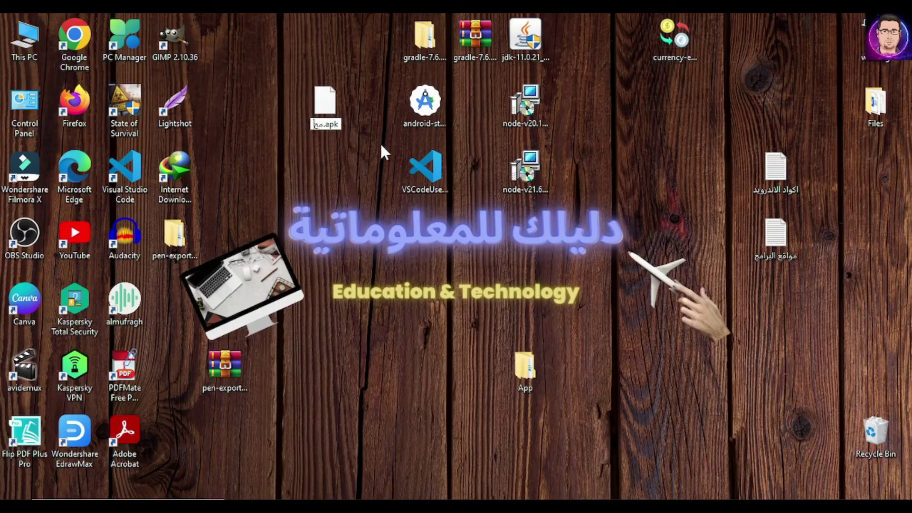
{"action": "type", "text": " العم"}
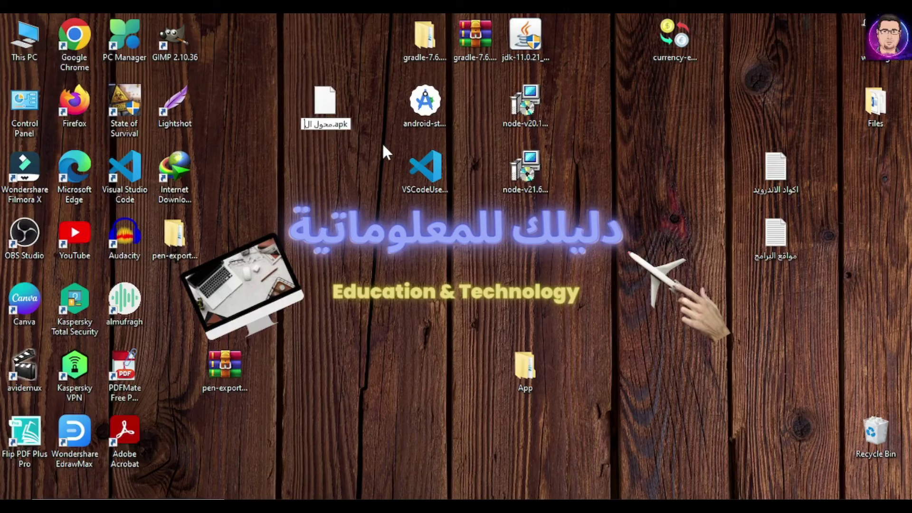
{"action": "type", "text": "لات"}
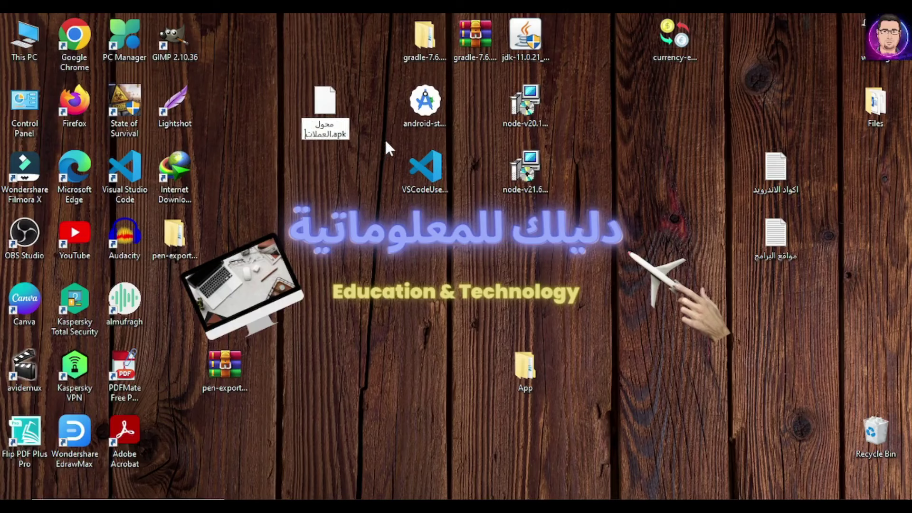
{"action": "key", "text": "Return"}
{"action": "left_click", "coordinate": [339, 292]}
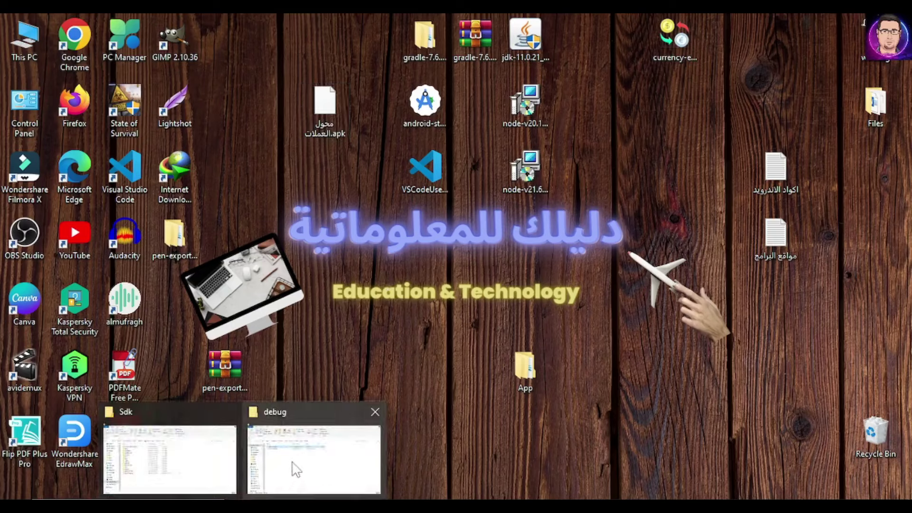
- Return to the debug folder window and go to outputs\bundle\release to view app-release.aab
{"action": "left_click", "coordinate": [295, 468]}
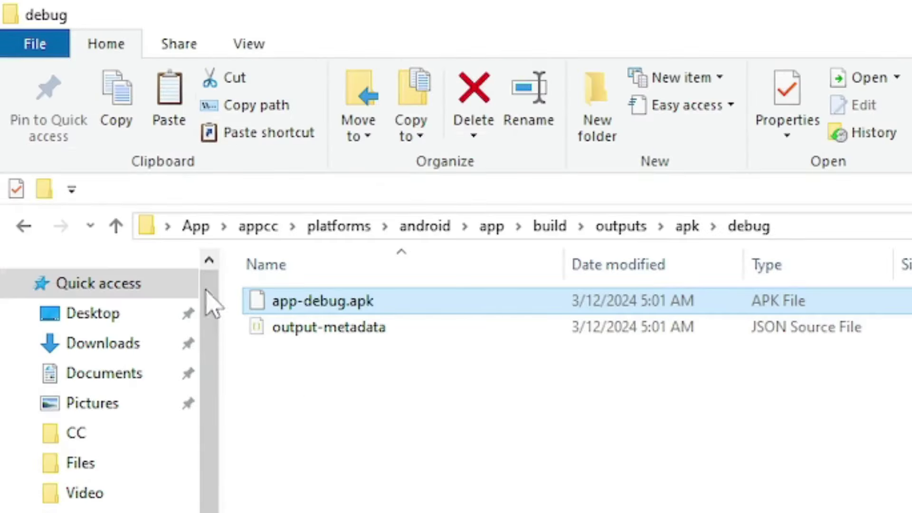
{"action": "left_click", "coordinate": [116, 227]}
{"action": "left_click", "coordinate": [115, 228]}
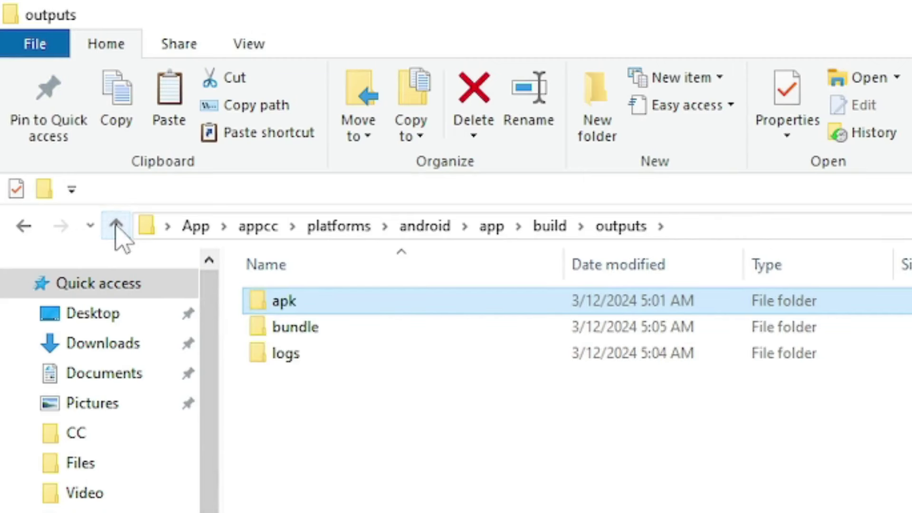
{"action": "double_click", "coordinate": [284, 329]}
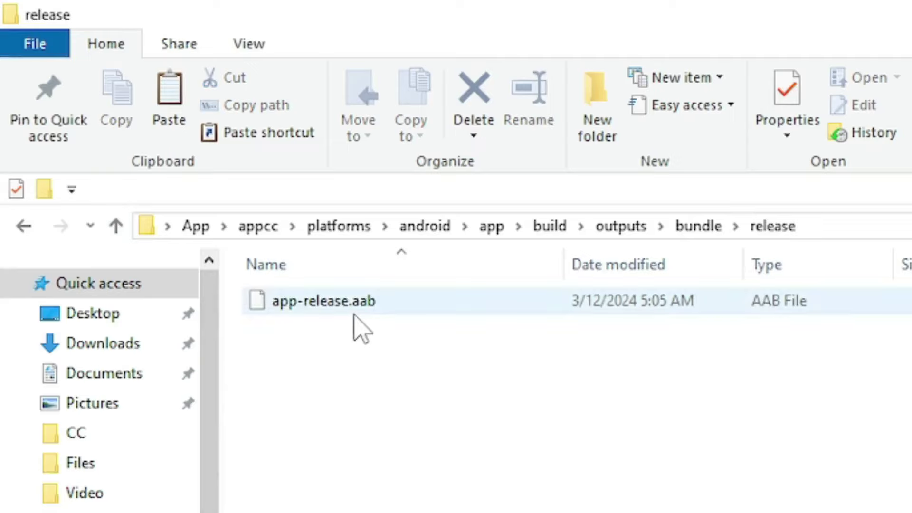
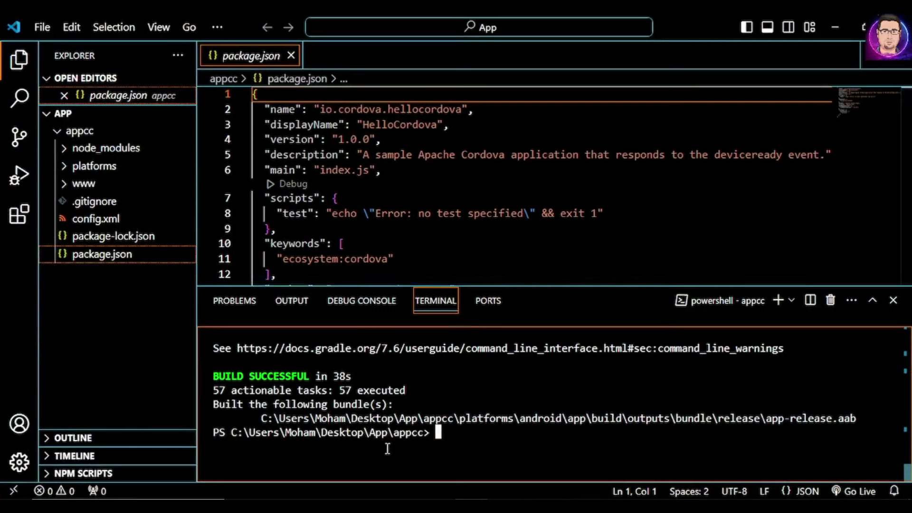
- Switch to the Notepad command list and remove the word android from the cordova platform add android line
{"action": "left_click", "coordinate": [480, 507]}
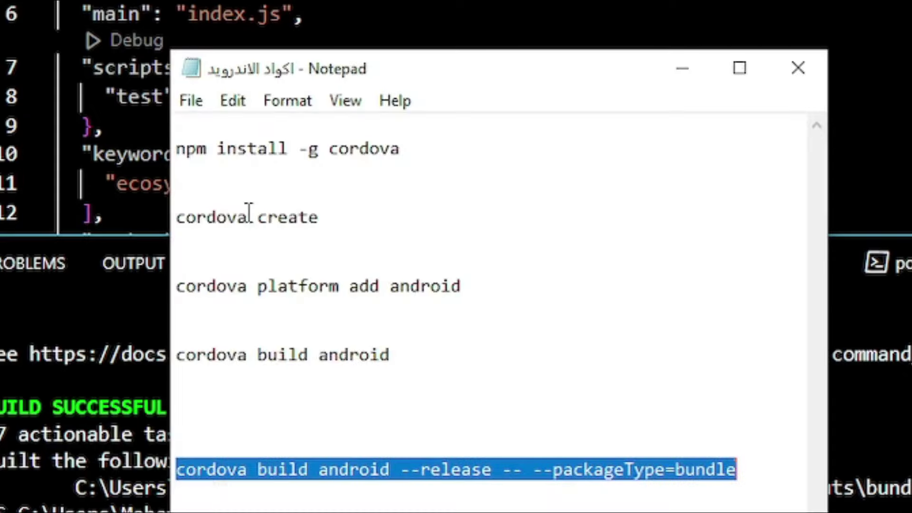
{"action": "left_click_drag", "start_coordinate": [391, 288], "coordinate": [460, 299]}
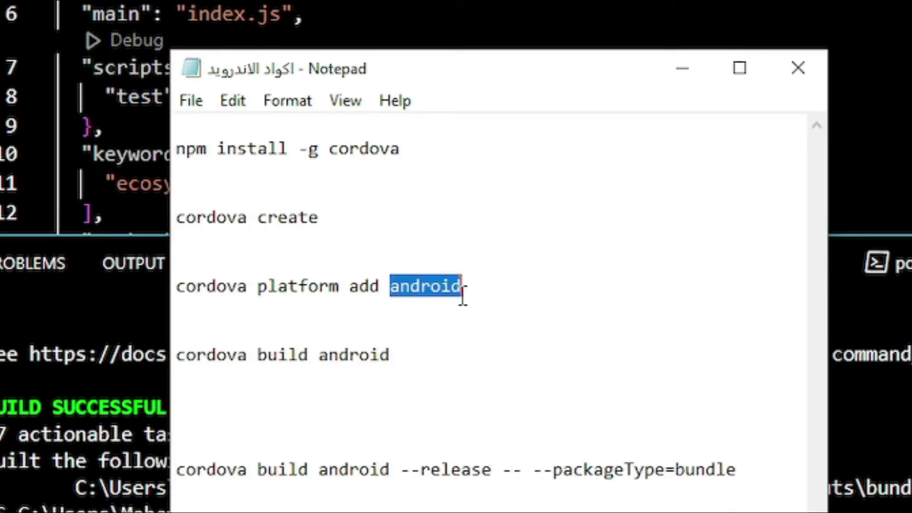
{"action": "type", "text": "هخس"}
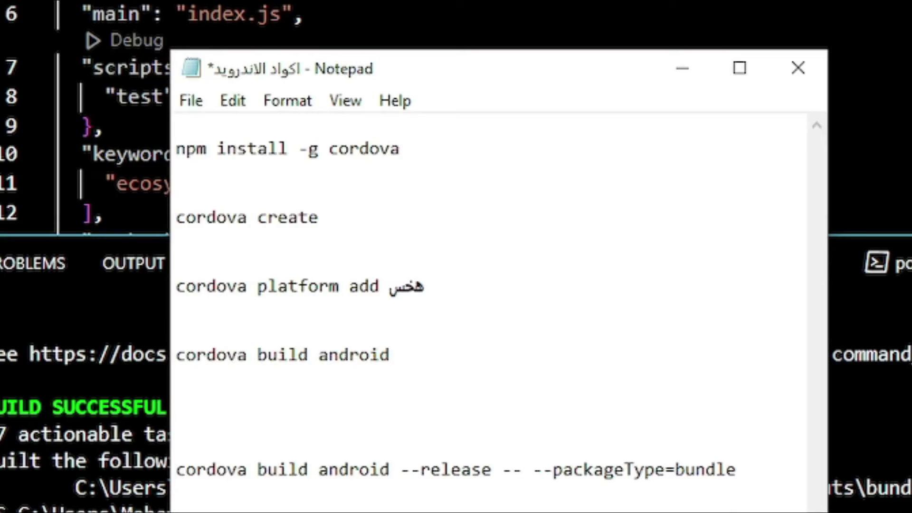
{"action": "key", "text": "BackSpace"}
{"action": "key", "text": "BackSpace"}
{"action": "key", "text": "BackSpace"}
{"action": "key", "text": "BackSpace"}
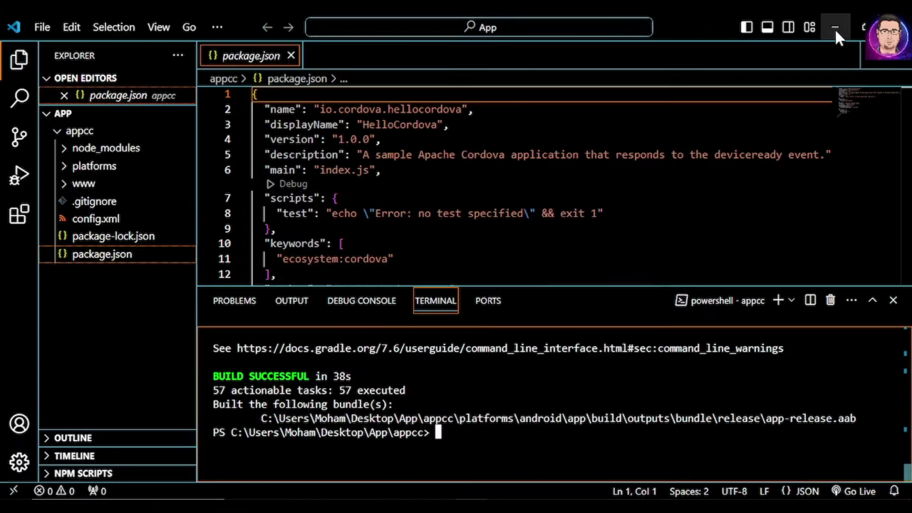
- Leave Visual Studio Code and open Google Drive in a new Chrome tab
{"action": "left_click", "coordinate": [834, 28]}
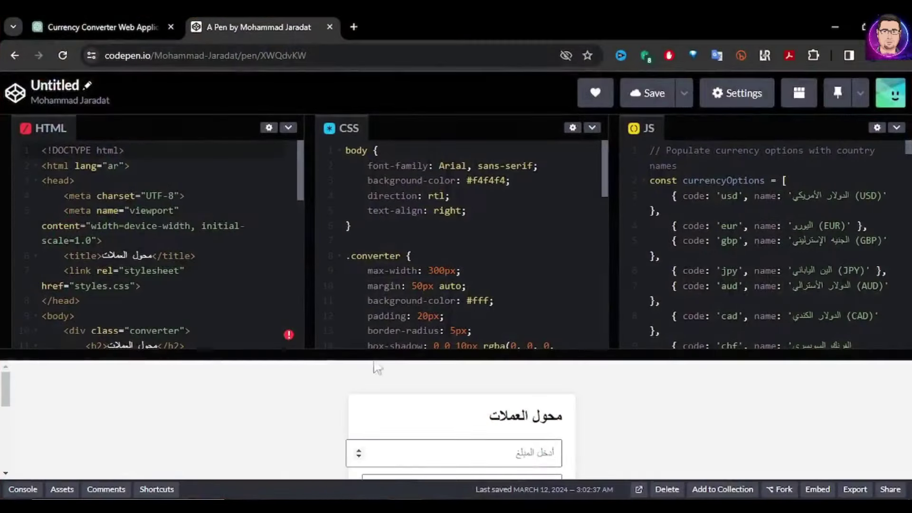
{"action": "left_click", "coordinate": [353, 27]}
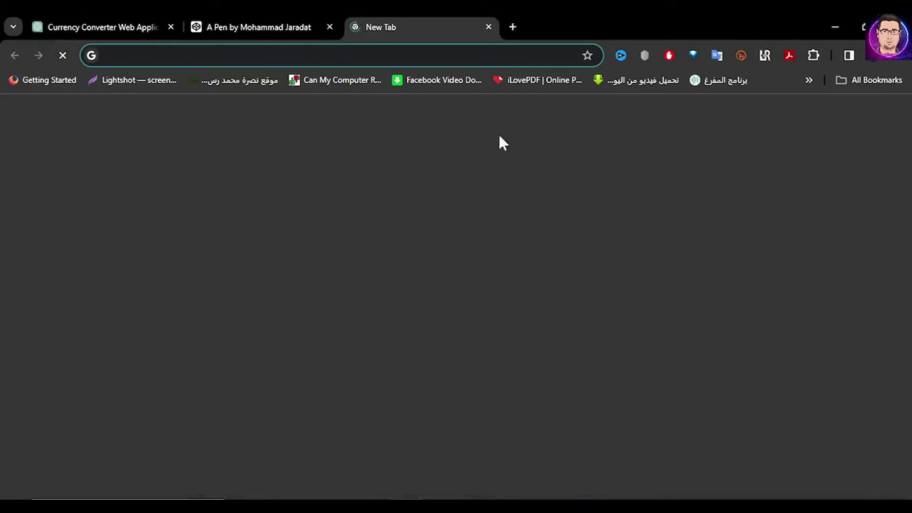
{"action": "left_click", "coordinate": [328, 361]}
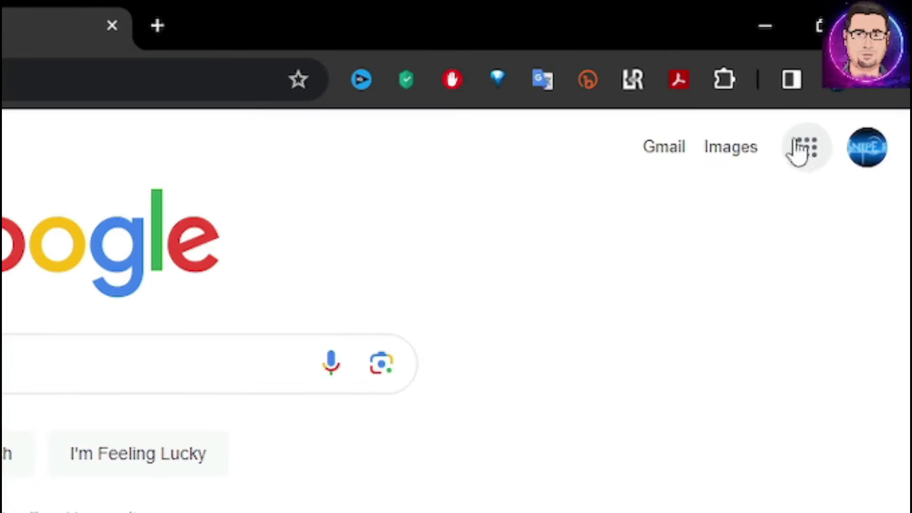
{"action": "left_click", "coordinate": [806, 152]}
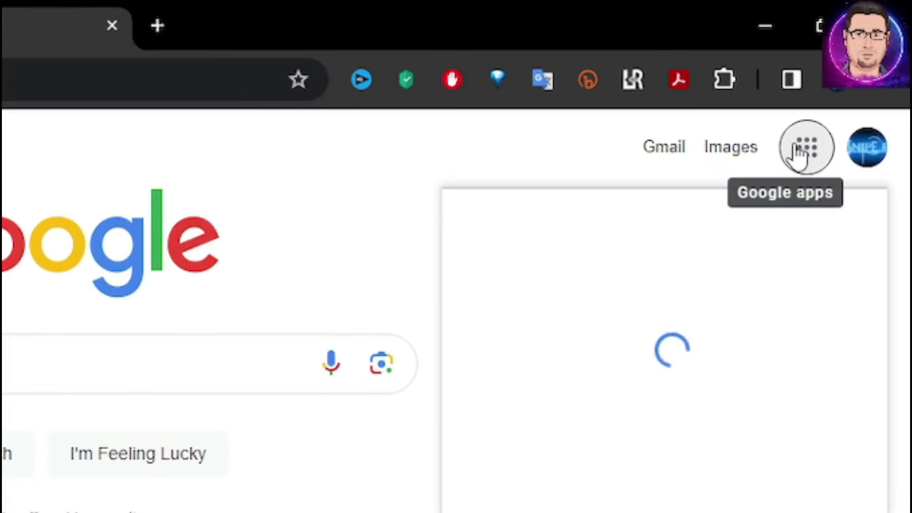
{"action": "left_click", "coordinate": [773, 441]}
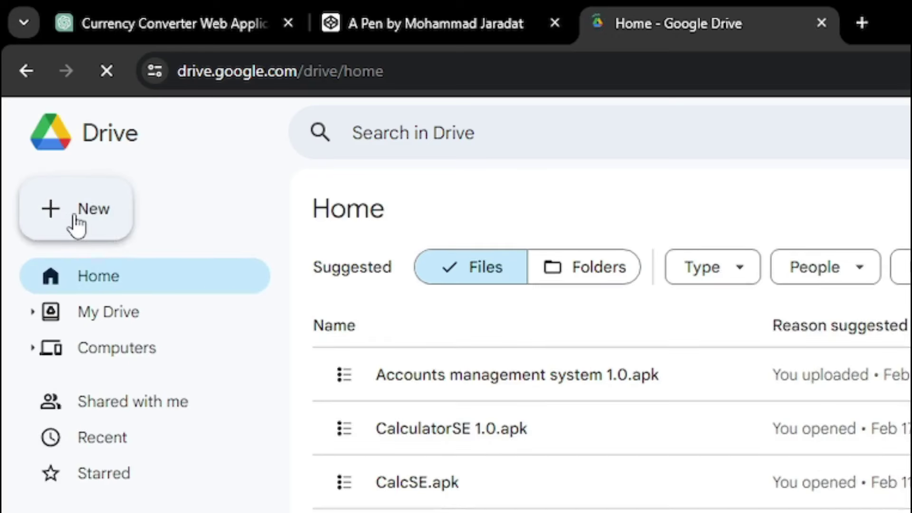
- Upload محول العملات.apk from the desktop to Google Drive and open My Drive
{"action": "left_click", "coordinate": [75, 224]}
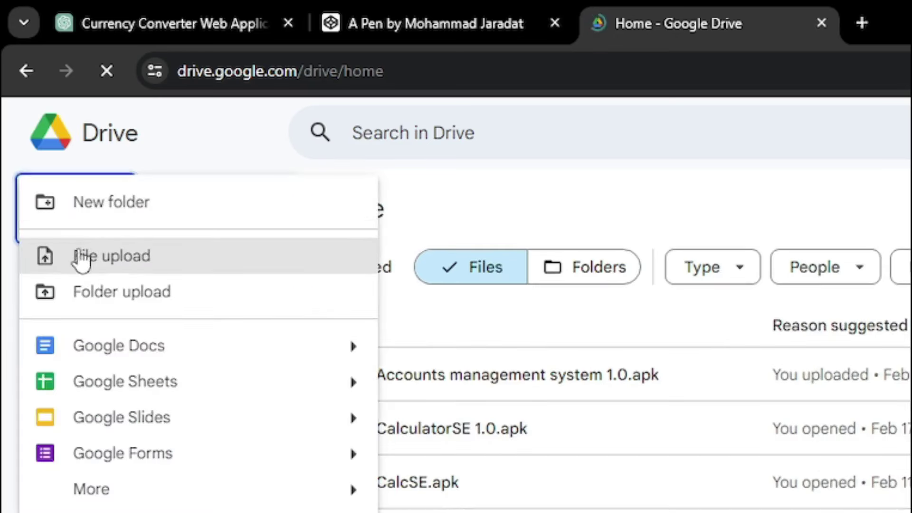
{"action": "left_click", "coordinate": [109, 266]}
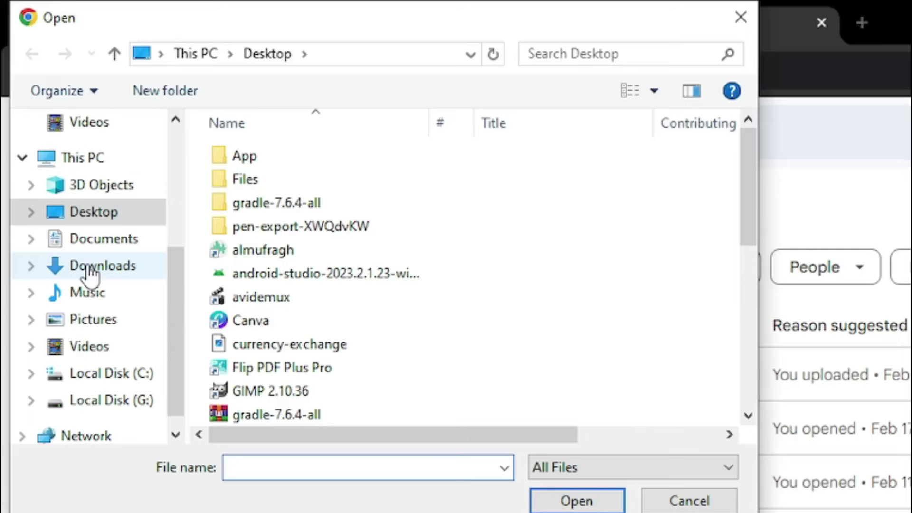
{"action": "left_click", "coordinate": [101, 212]}
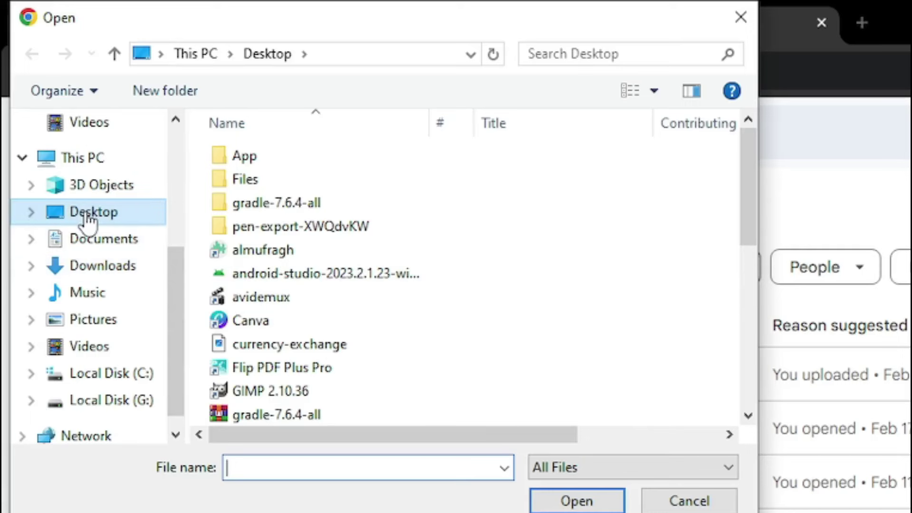
{"action": "scroll", "coordinate": [273, 308], "scroll_direction": "down", "scroll_amount": 1}
{"action": "scroll", "coordinate": [273, 308], "scroll_direction": "down", "scroll_amount": 5}
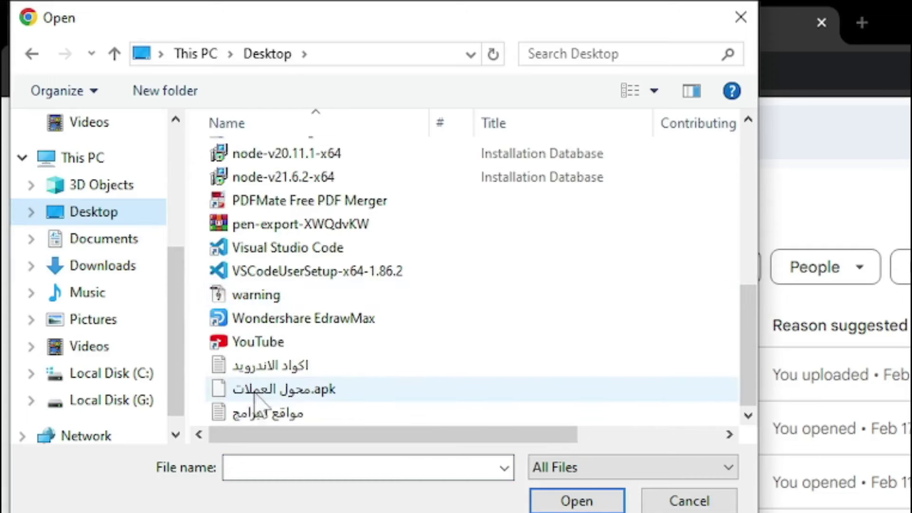
{"action": "left_click", "coordinate": [284, 391]}
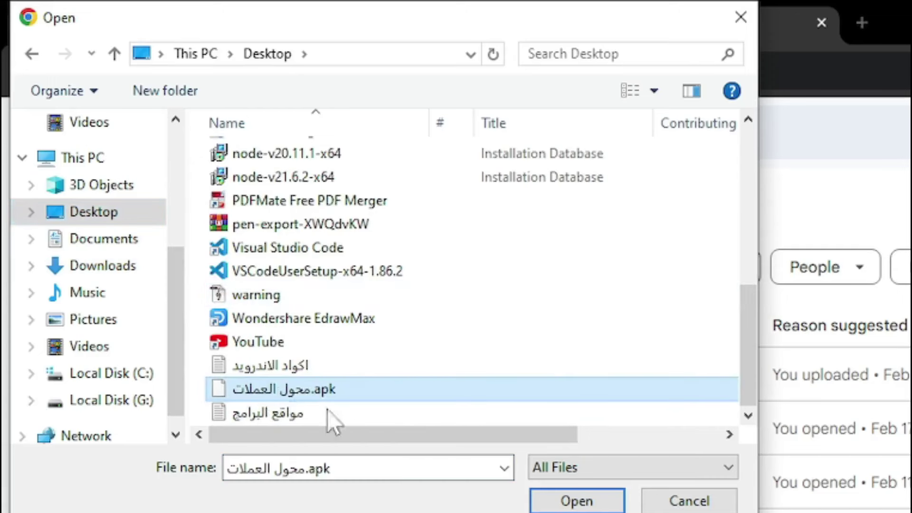
{"action": "left_click", "coordinate": [556, 499]}
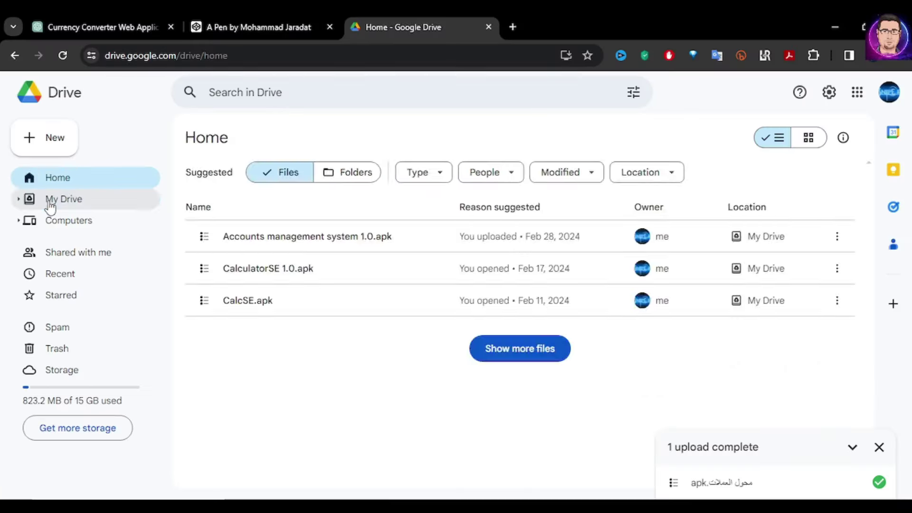
{"action": "left_click", "coordinate": [50, 201]}
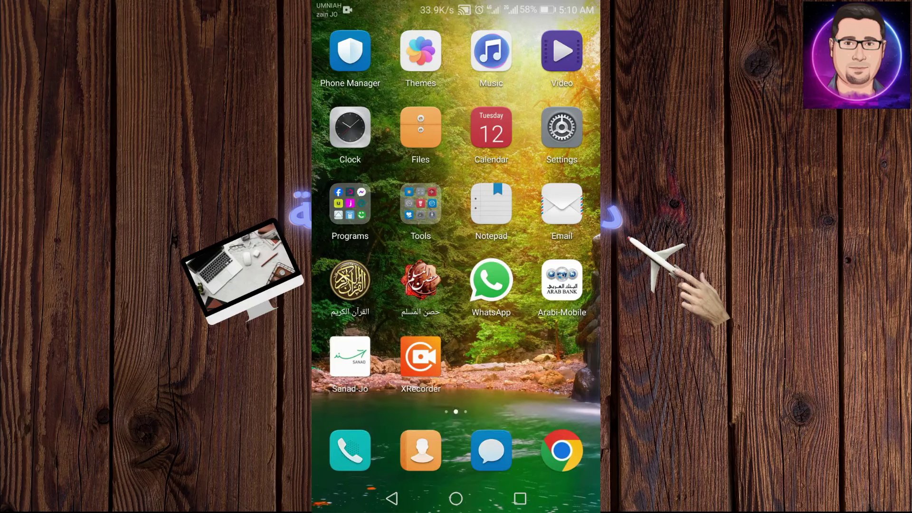
- Switch to Chrome on the phone, search for google drive in a new tab and continue into the Drive app
{"action": "left_click", "coordinate": [561, 450]}
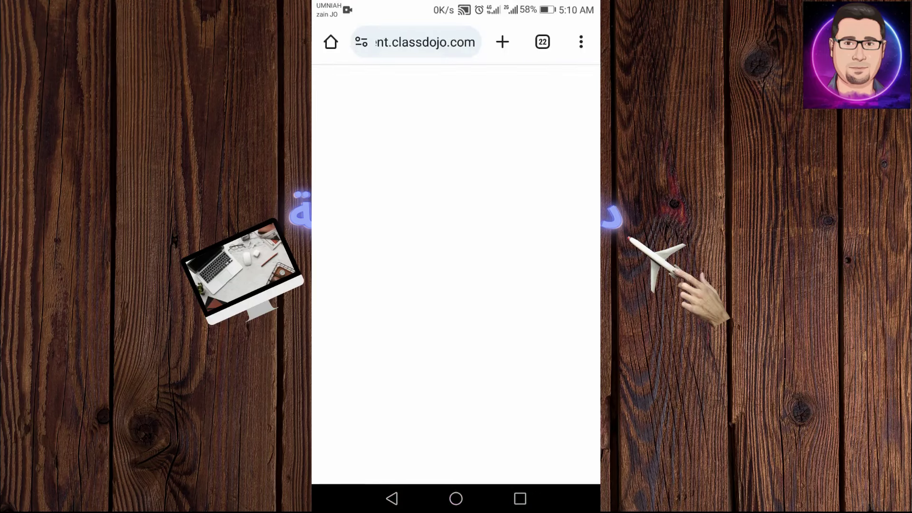
{"action": "left_click", "coordinate": [580, 41]}
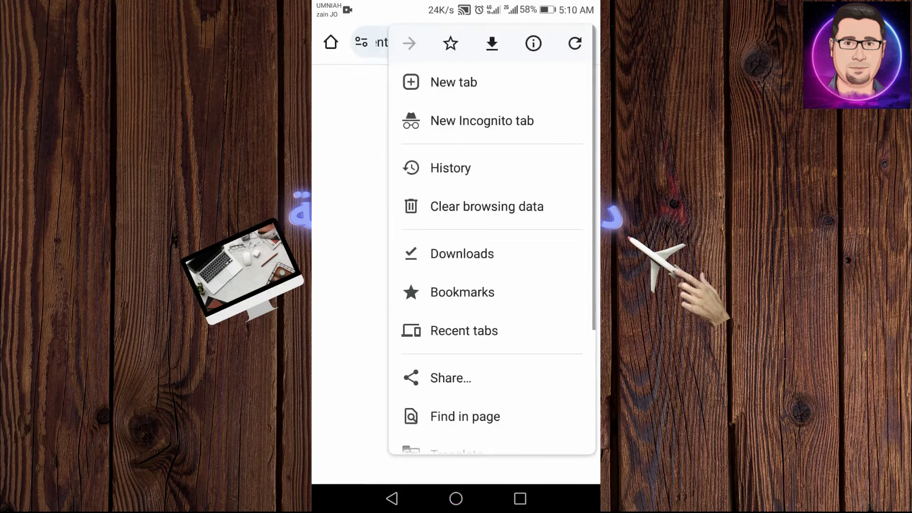
{"action": "left_click", "coordinate": [350, 265]}
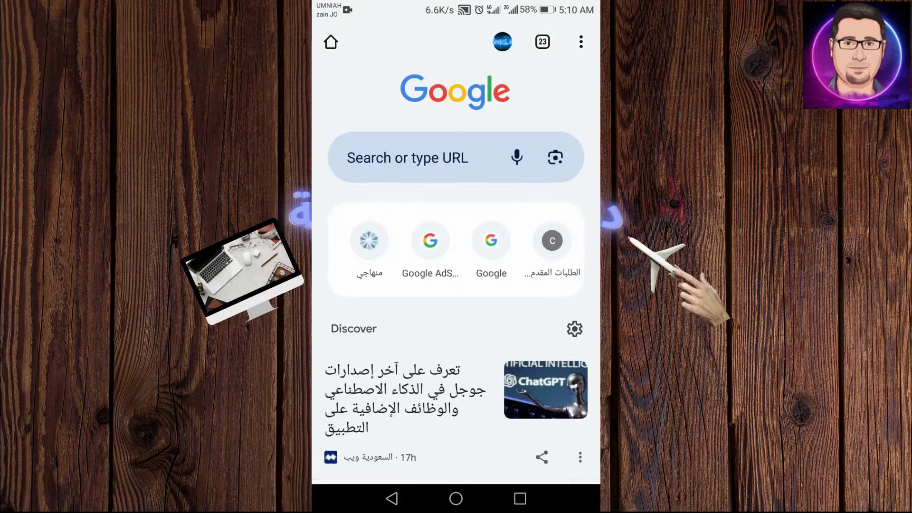
{"action": "left_click", "coordinate": [407, 158]}
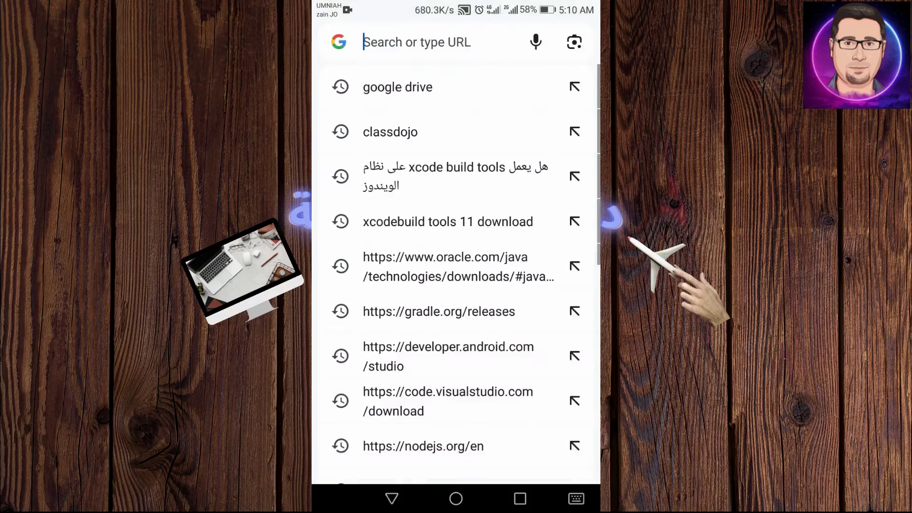
{"action": "left_click", "coordinate": [398, 87]}
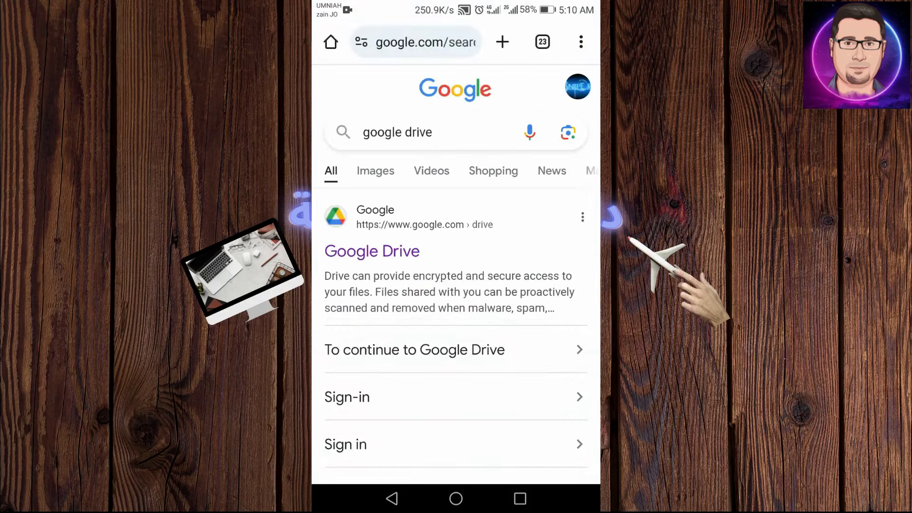
{"action": "left_click", "coordinate": [372, 251]}
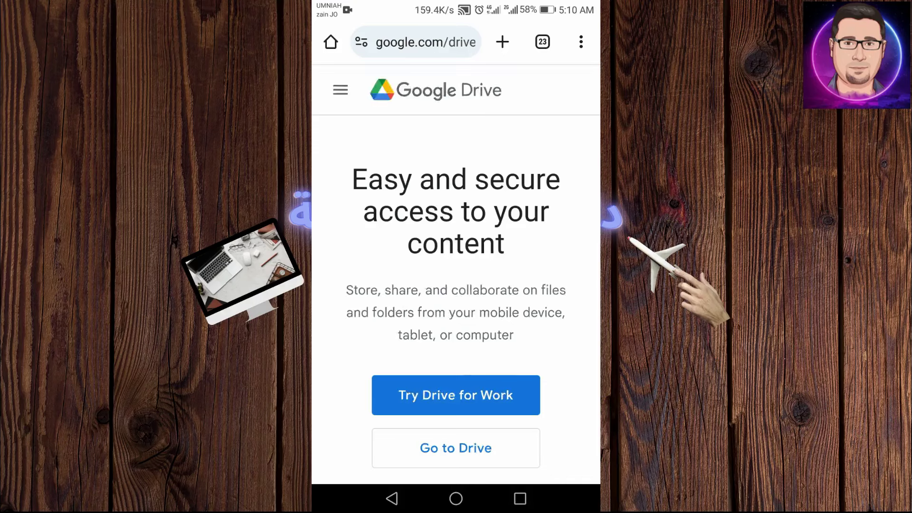
{"action": "left_click", "coordinate": [455, 448]}
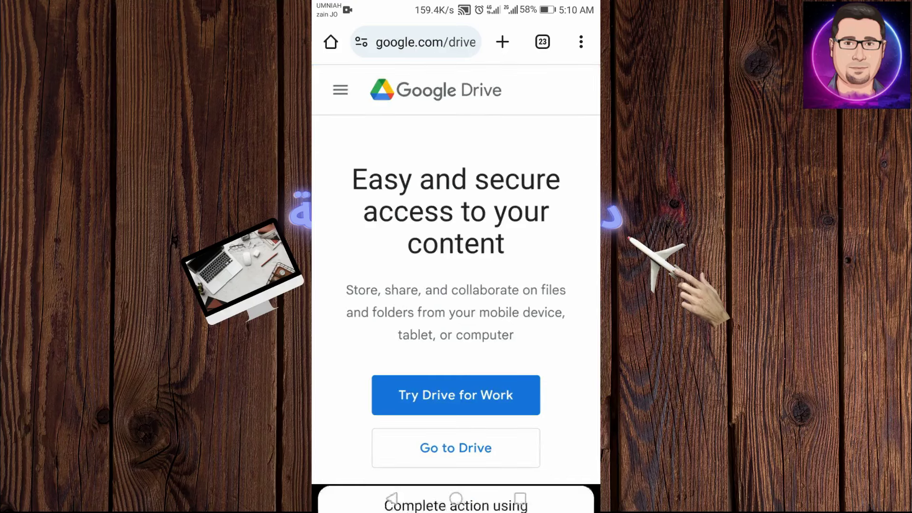
{"action": "left_click", "coordinate": [521, 447]}
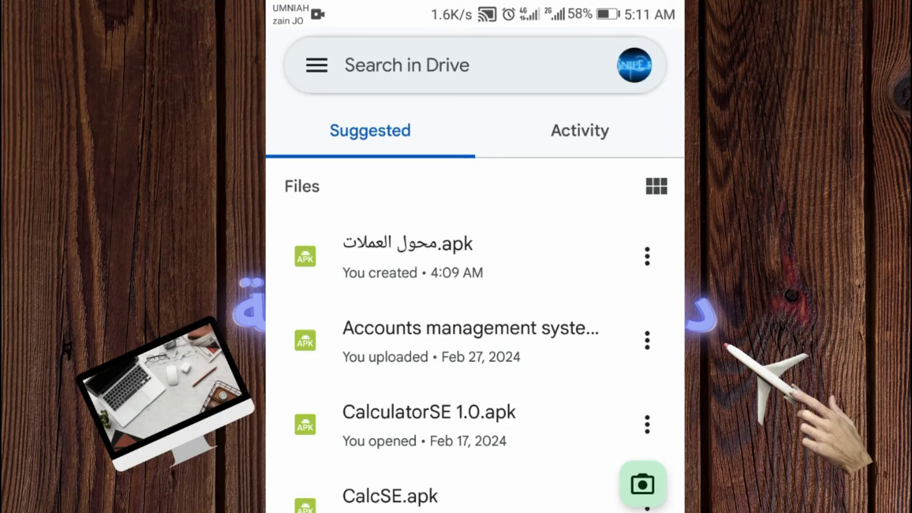
- Install the HelloCordova app from محول العملات.apk in Drive and launch it
{"action": "left_click", "coordinate": [408, 256]}
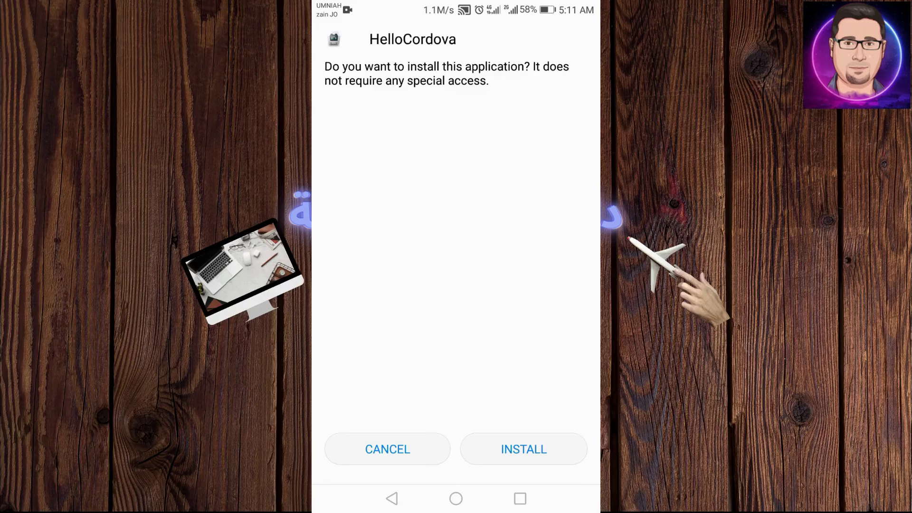
{"action": "left_click", "coordinate": [523, 448]}
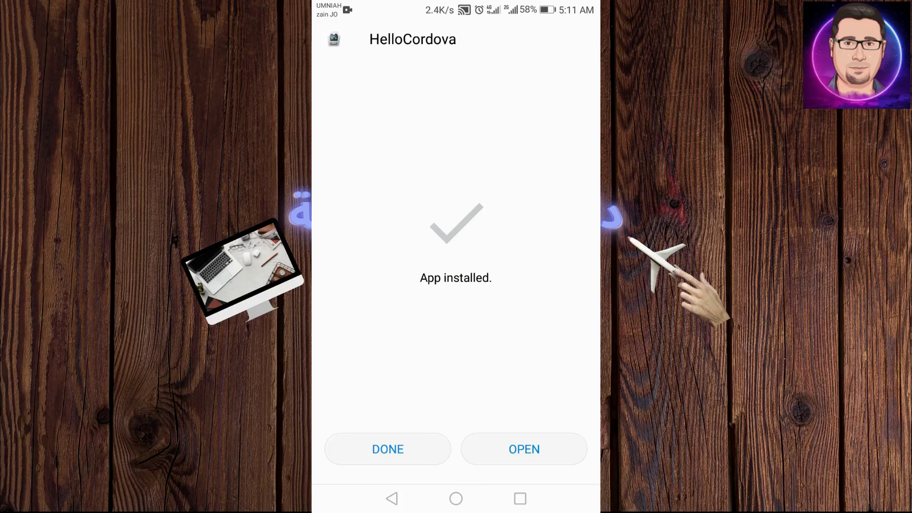
{"action": "left_click", "coordinate": [524, 449]}
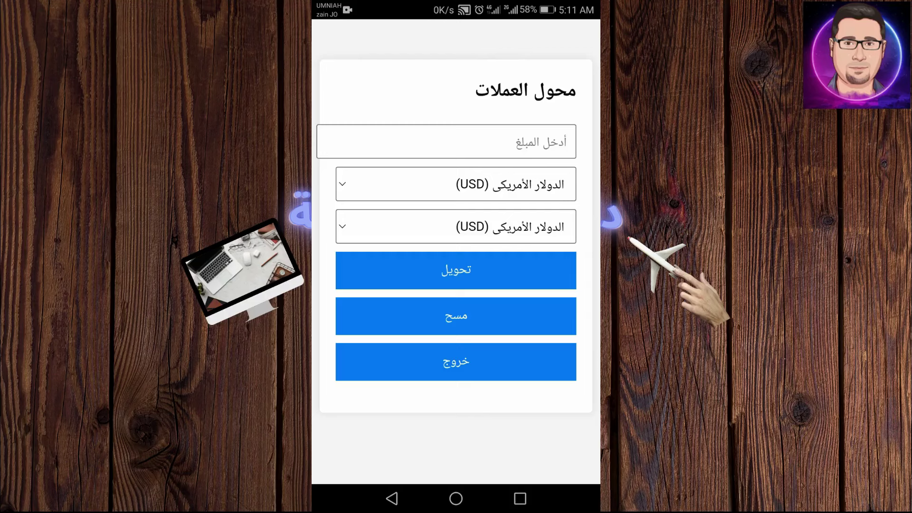
- Convert 2 US dollars (USD) to Jordanian dinars (JOD) in the converter and clear the form
{"action": "left_click", "coordinate": [446, 141]}
{"action": "type", "text": "2"}
{"action": "left_click", "coordinate": [456, 184]}
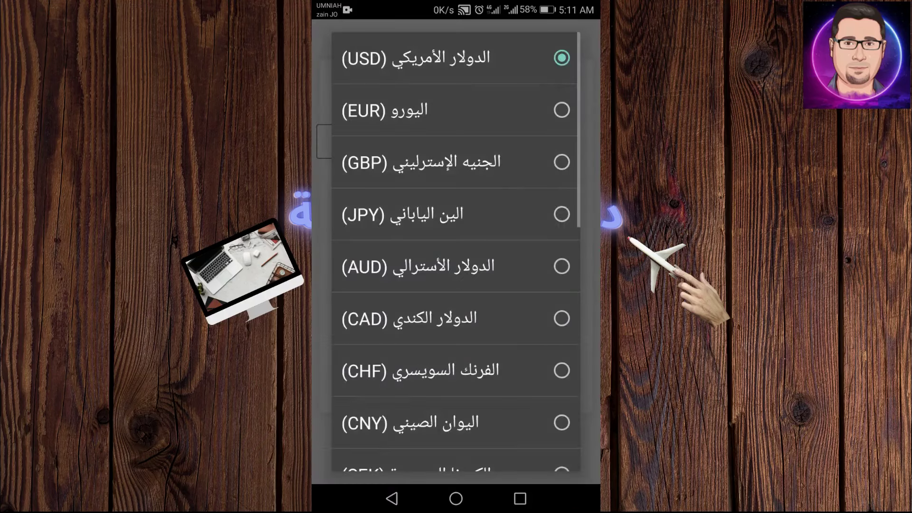
{"action": "scroll", "coordinate": [456, 251], "scroll_direction": "down", "scroll_amount": 5}
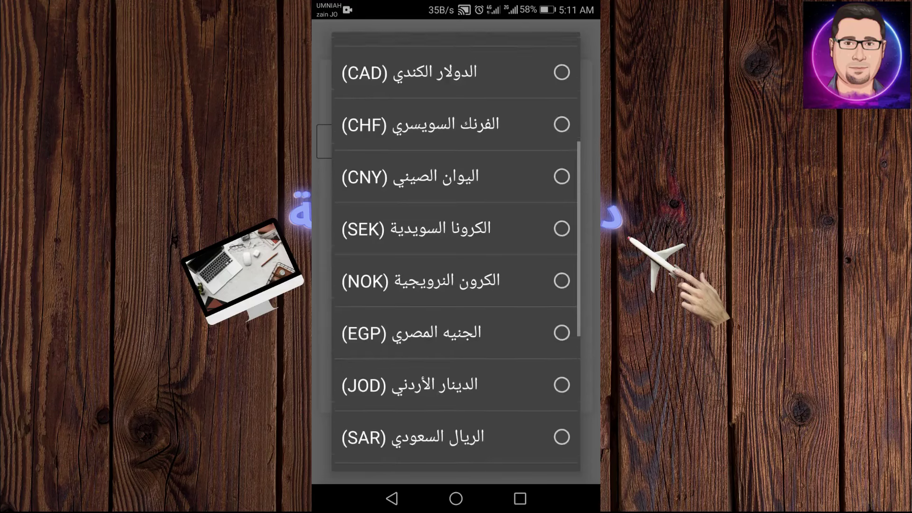
{"action": "left_click", "coordinate": [456, 384]}
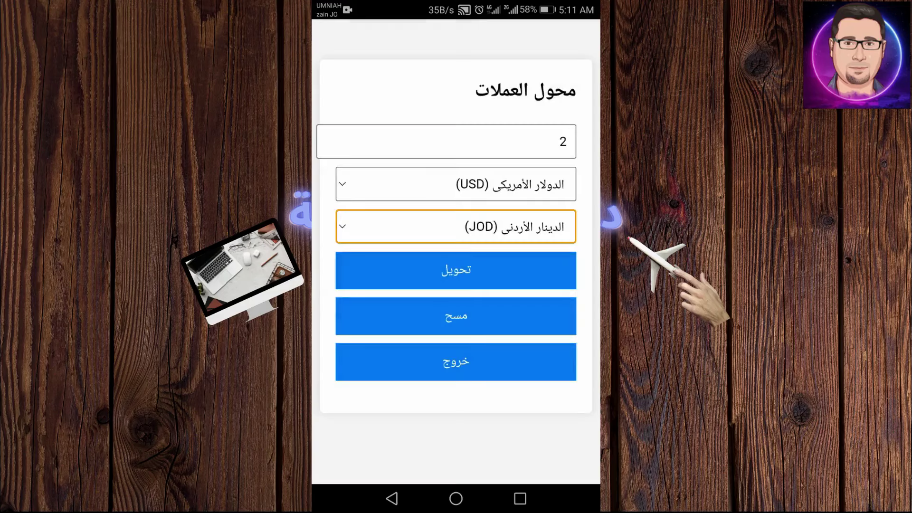
{"action": "left_click", "coordinate": [456, 270]}
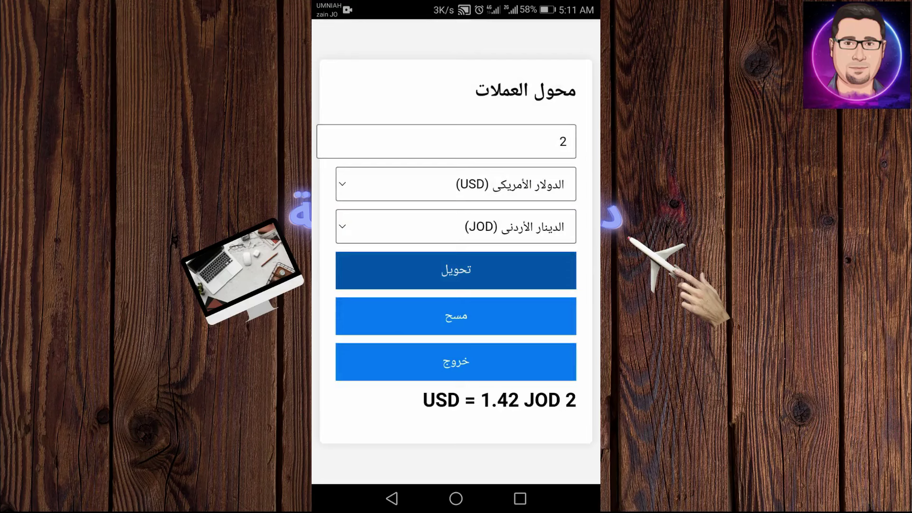
{"action": "left_click", "coordinate": [456, 316]}
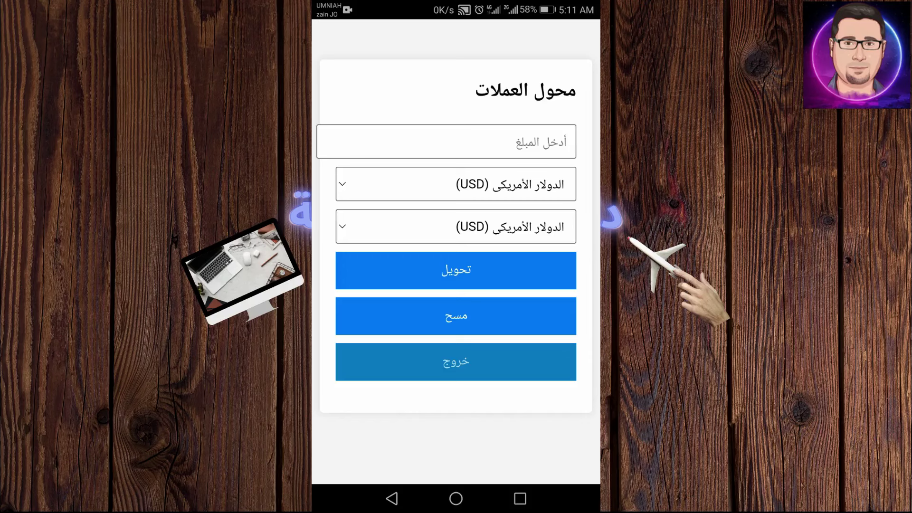
- Exit the currency converter with its own exit option and close all recently used phone apps
{"action": "left_click", "coordinate": [456, 361]}
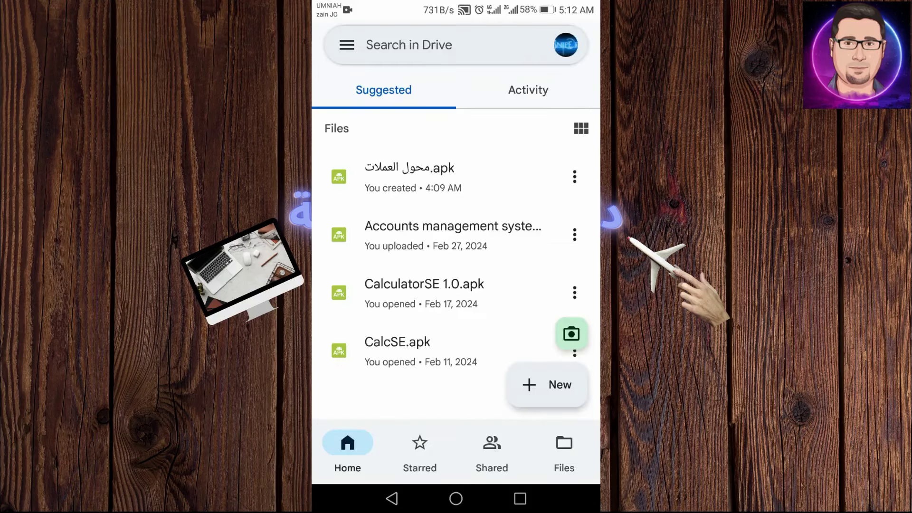
{"action": "left_click", "coordinate": [520, 499]}
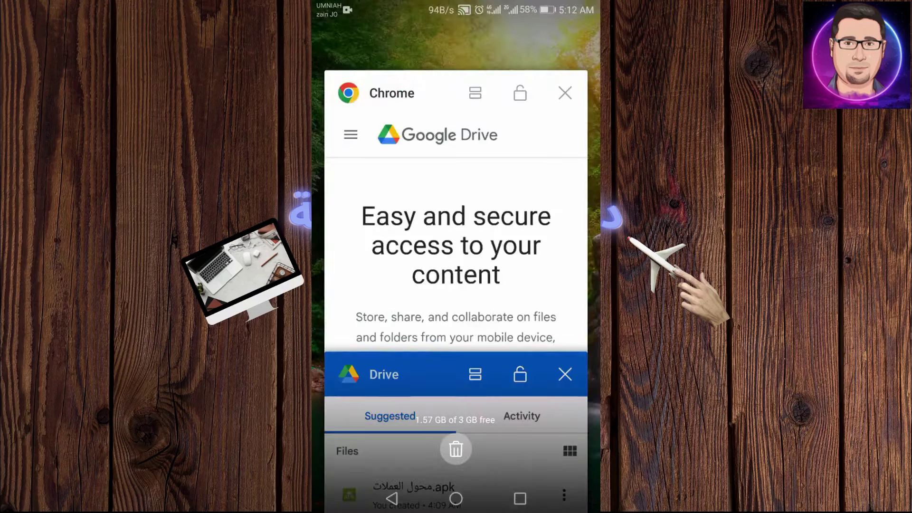
{"action": "left_click", "coordinate": [455, 449]}
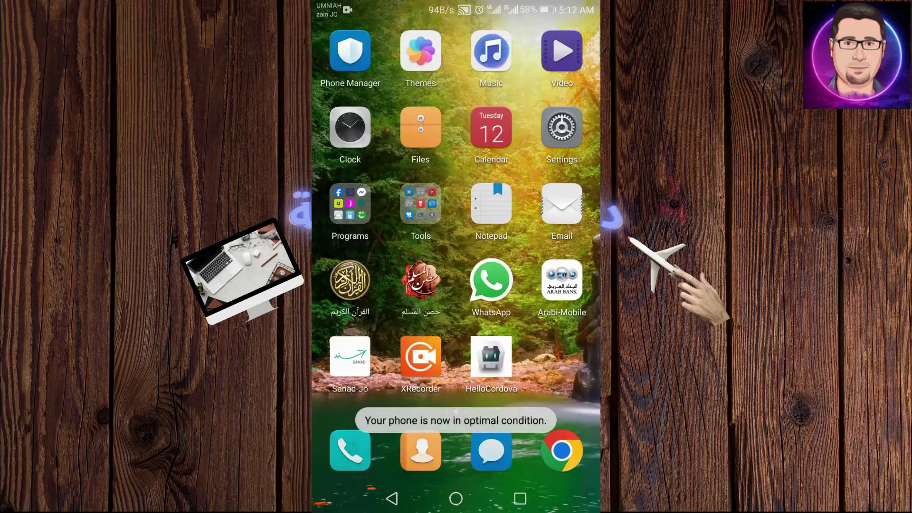
- Turn off the phone's mobile data and return to the home screen
{"action": "left_click_drag", "start_coordinate": [456, 4], "coordinate": [456, 190]}
{"action": "left_click", "coordinate": [456, 74]}
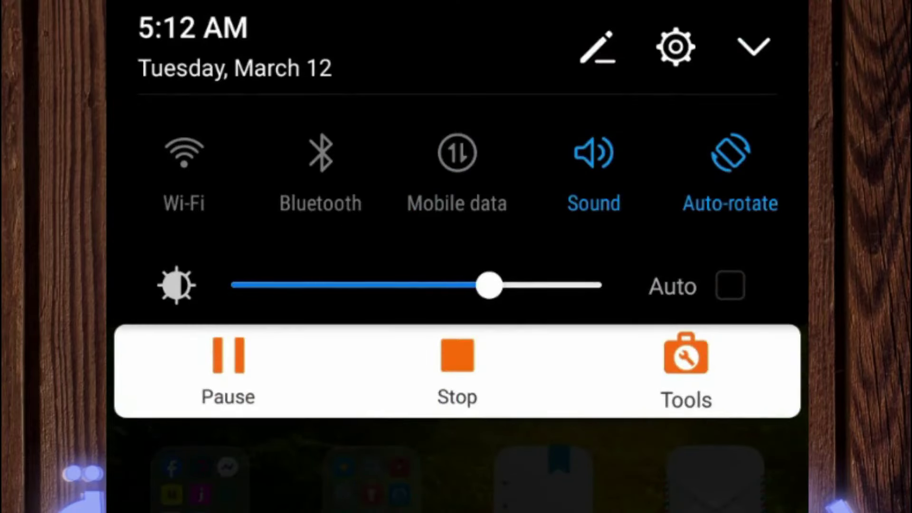
{"action": "left_click_drag", "start_coordinate": [456, 451], "coordinate": [456, 190]}
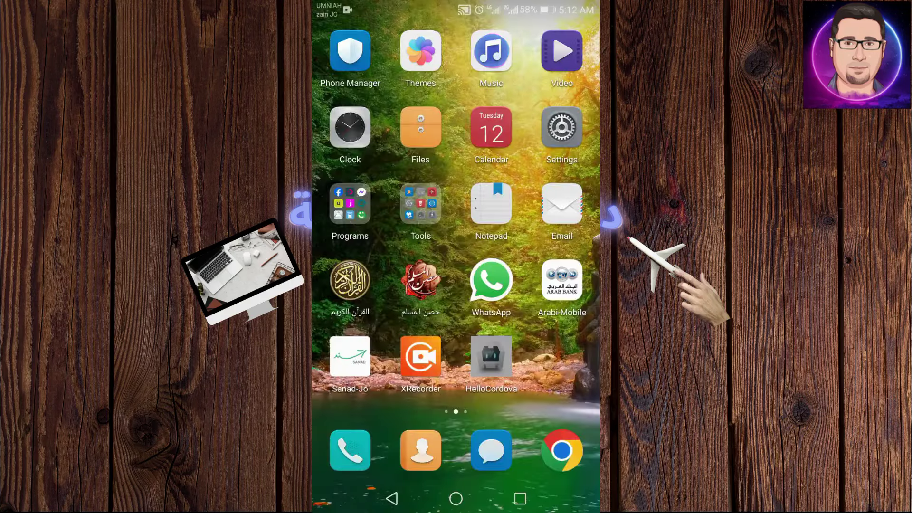
- Launch HelloCordova from the home screen and convert 3 US dollars (USD) to Jordanian dinars (JOD) offline
{"action": "left_click", "coordinate": [491, 356]}
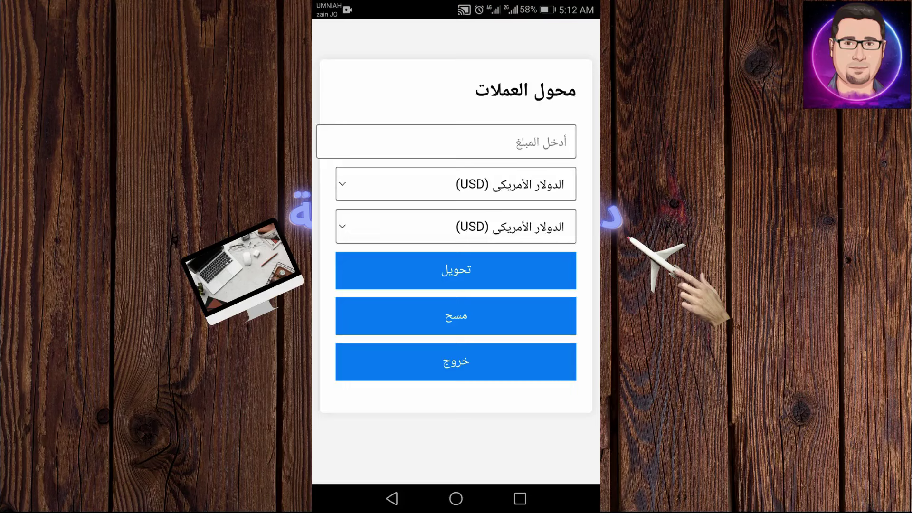
{"action": "left_click", "coordinate": [447, 141]}
{"action": "type", "text": "3"}
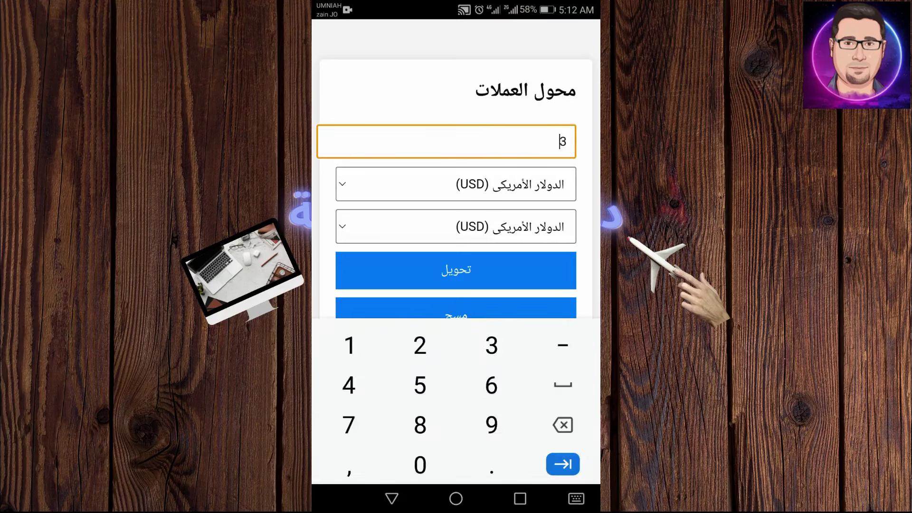
{"action": "left_click", "coordinate": [456, 184]}
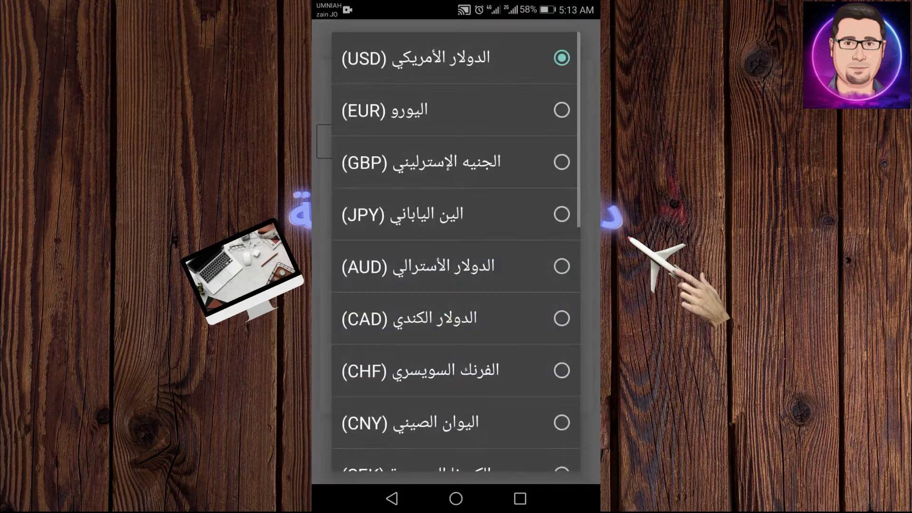
{"action": "scroll", "coordinate": [456, 252], "scroll_direction": "down", "scroll_amount": 5}
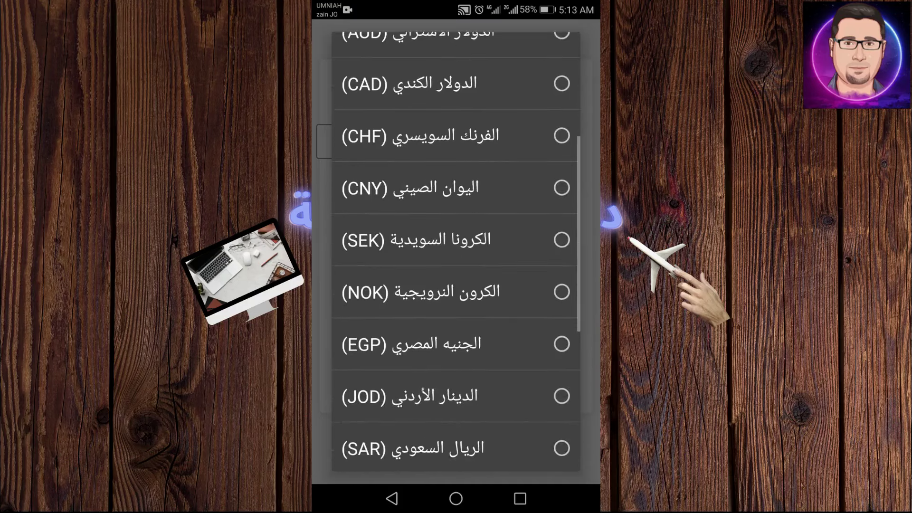
{"action": "left_click", "coordinate": [456, 396]}
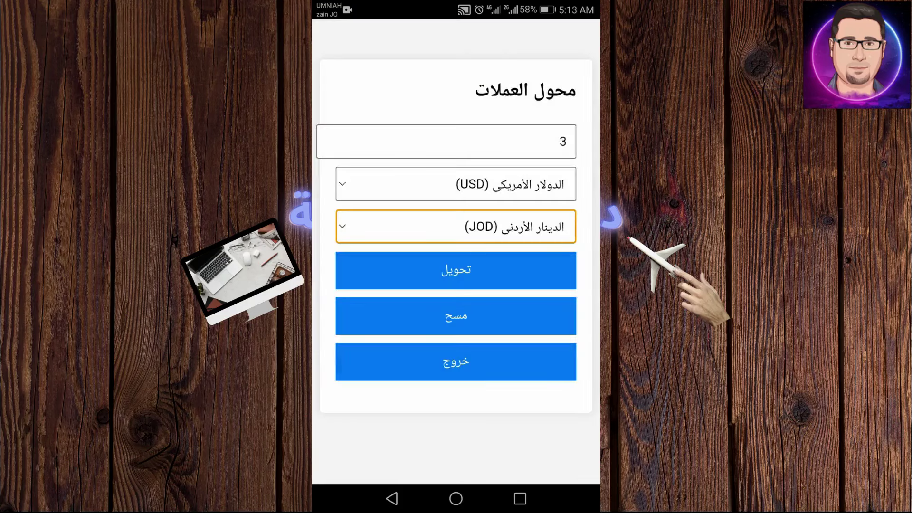
{"action": "left_click", "coordinate": [456, 270]}
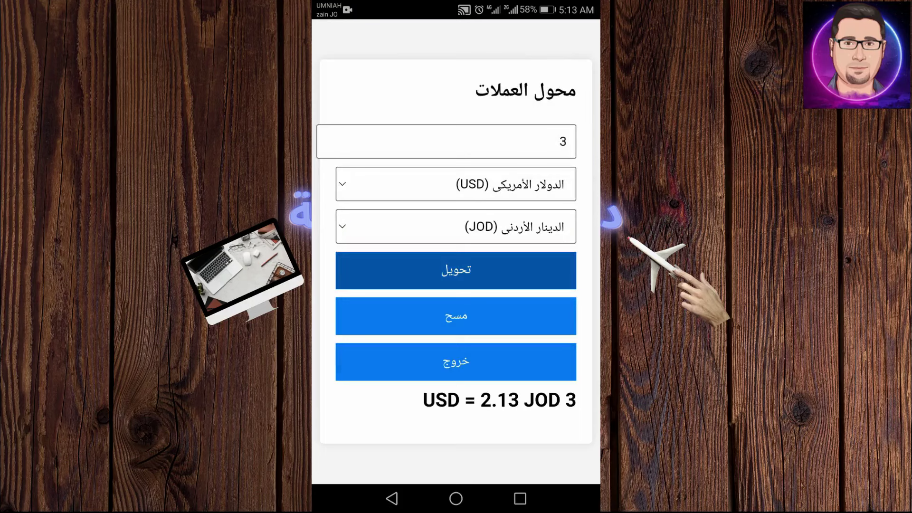